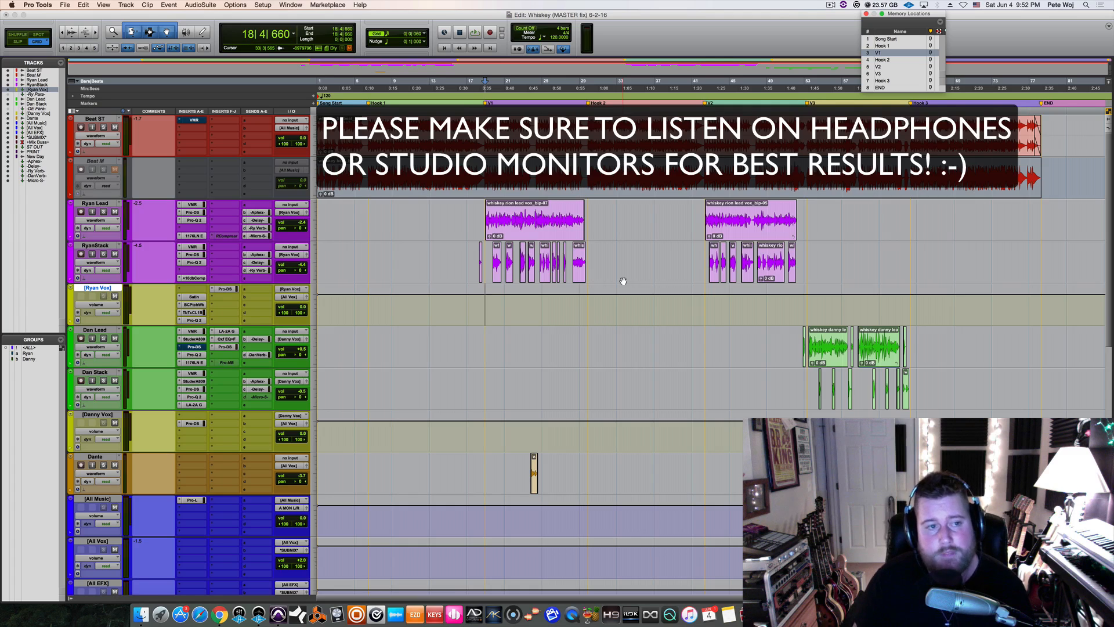
# Step: Play the song through the first verse from the V1 marker and stop playback
pyautogui.press('space')
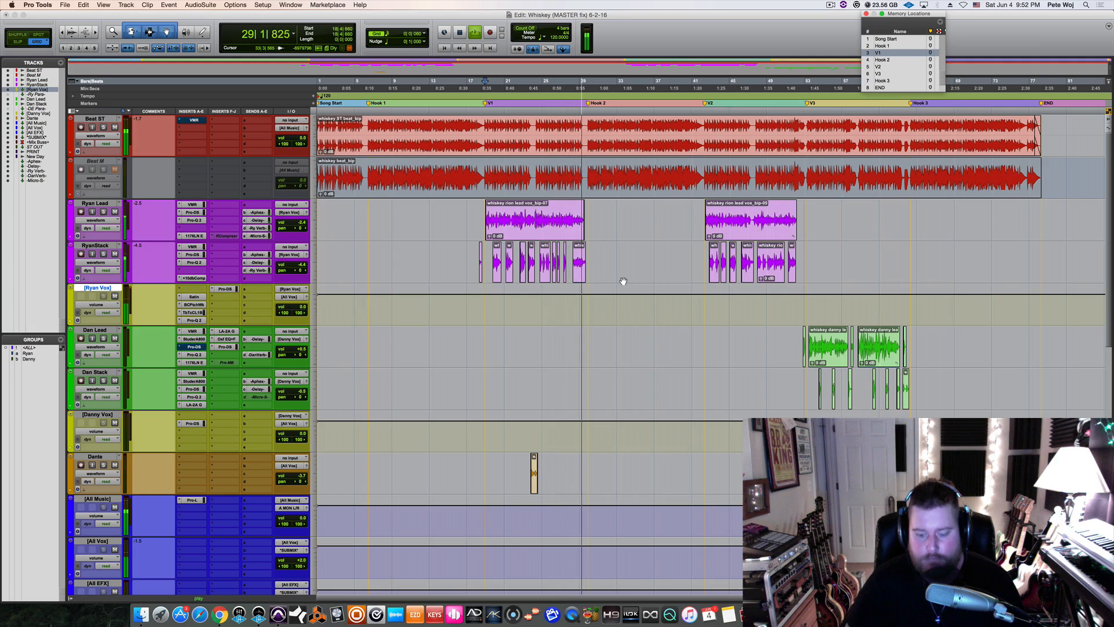
pyautogui.press('space')
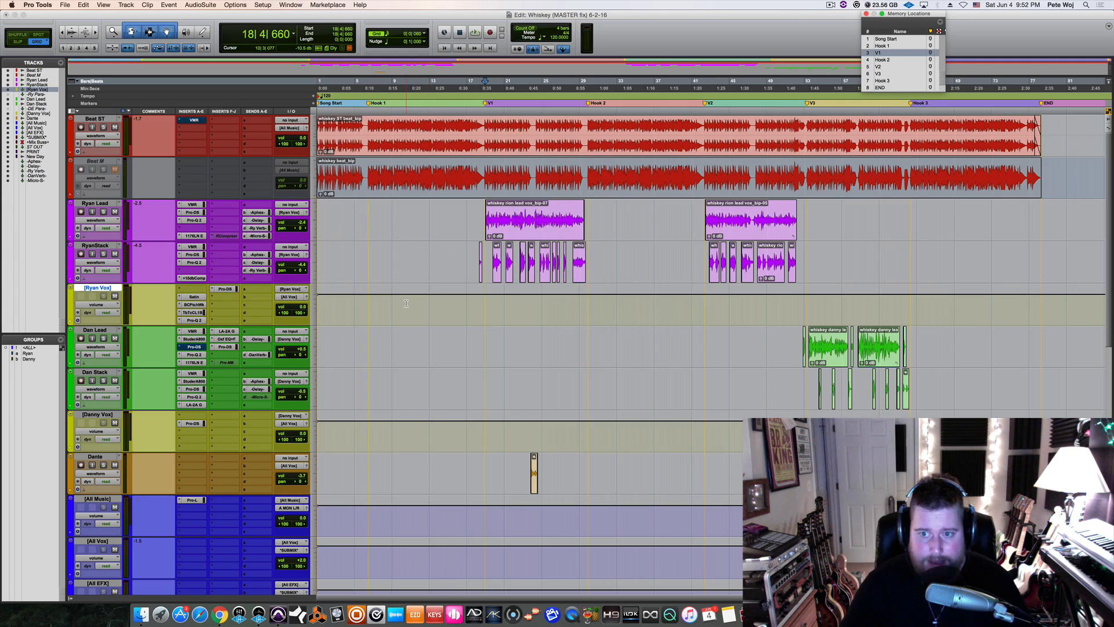
# Step: Create two new stereo Aux Input tracks directly below the RyanStack track
pyautogui.click(96, 204)
pyautogui.click(98, 245)
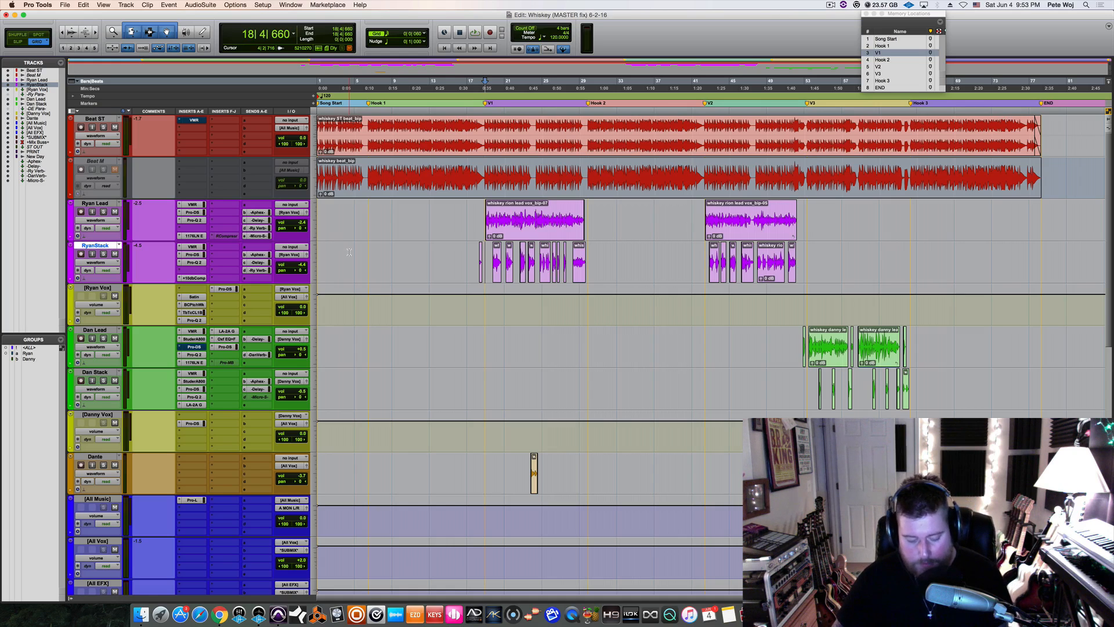
pyautogui.press('shift+super+n')
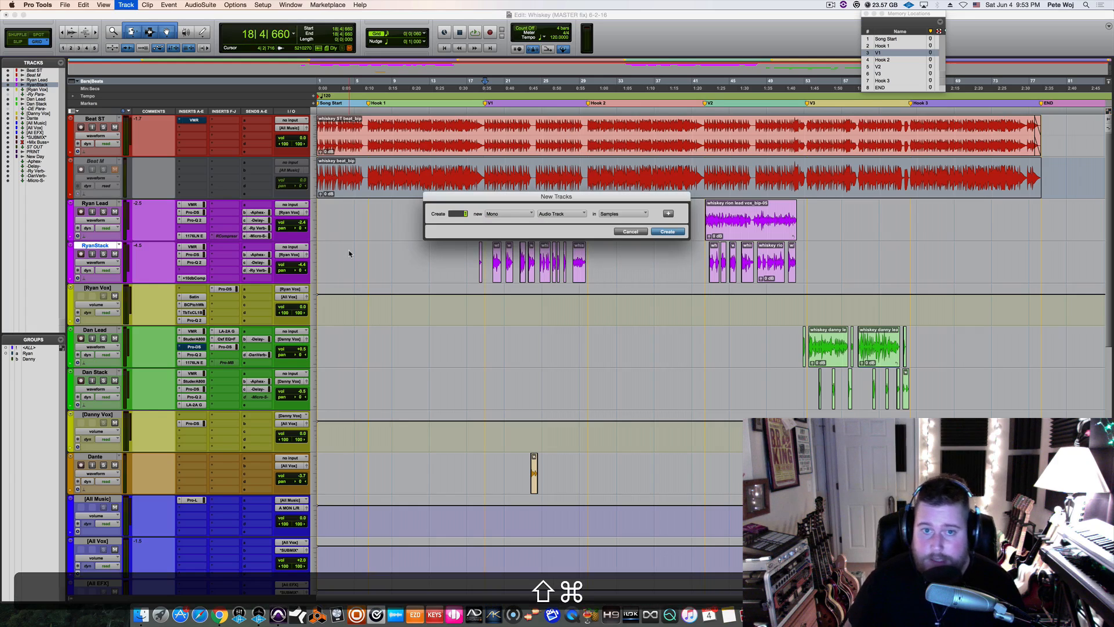
pyautogui.write('2')
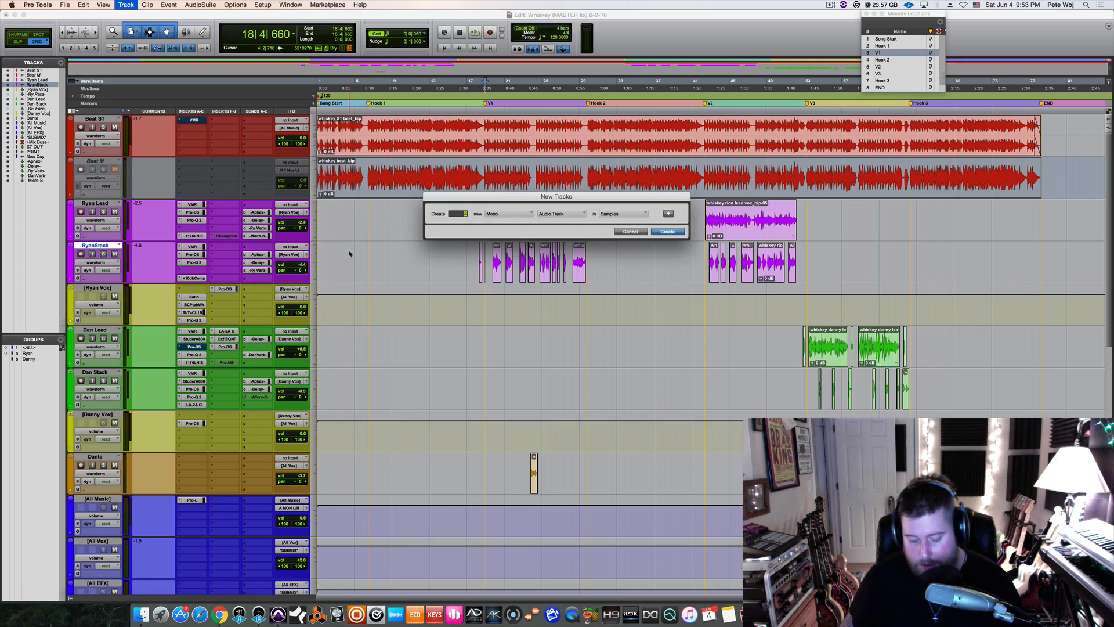
pyautogui.press('super')
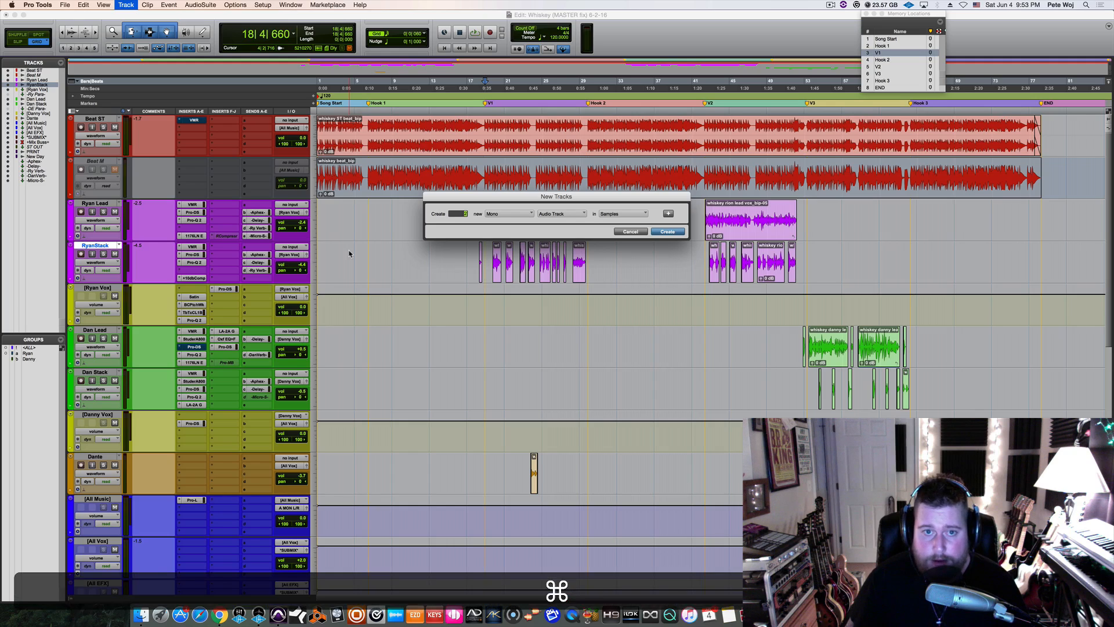
pyautogui.press('super+Right')
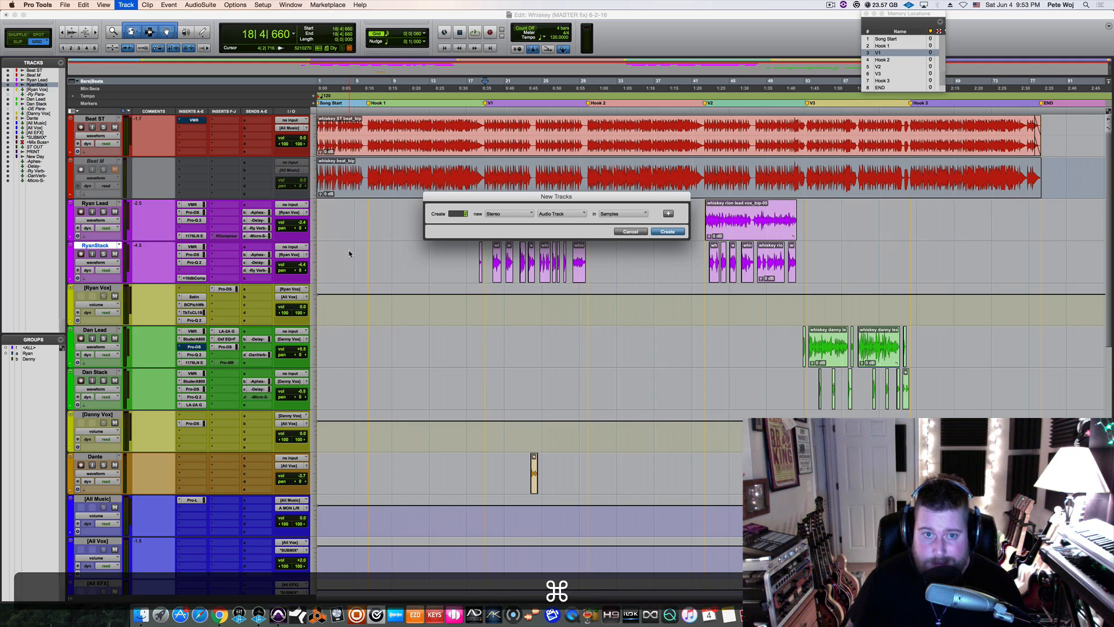
pyautogui.press('super+Down')
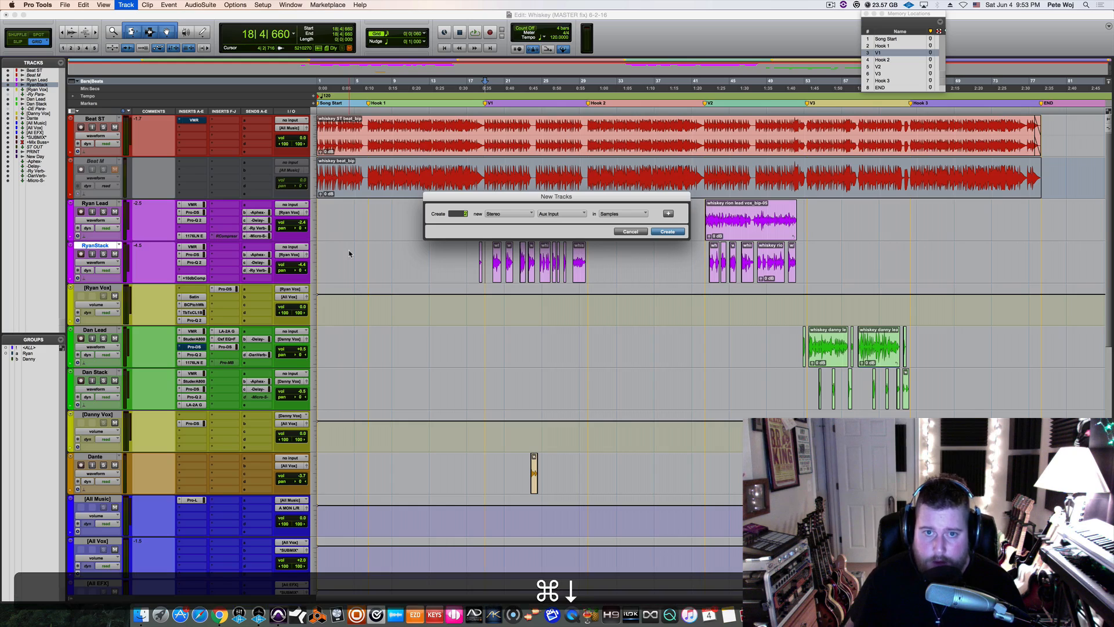
pyautogui.press('super+Return')
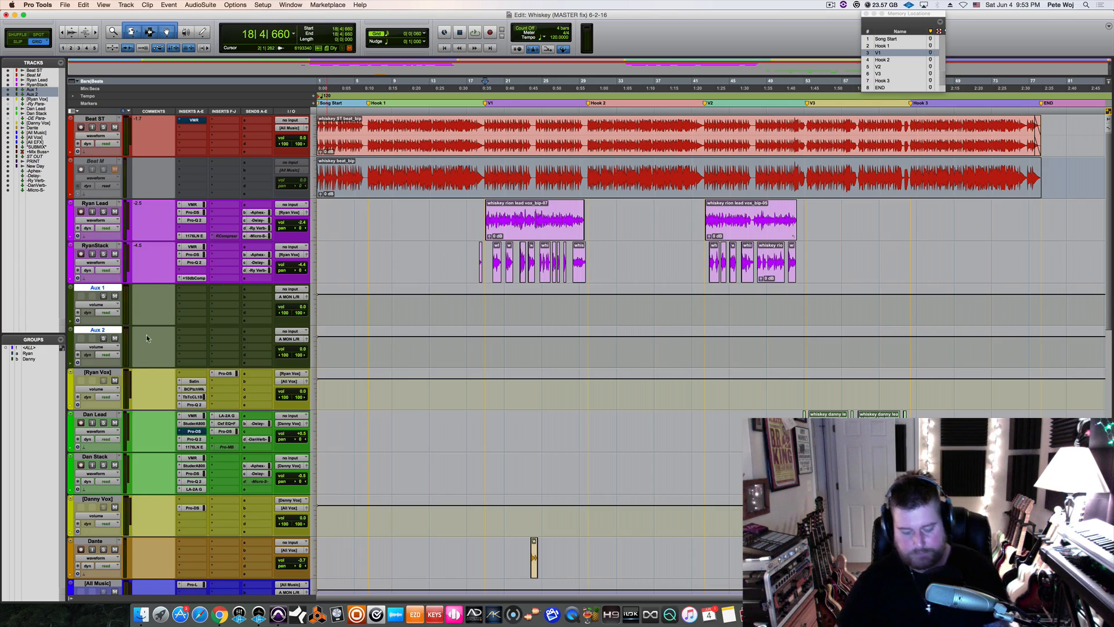
# Step: Solo-safe the Aux 1 and Aux 2 tracks, and move Aux 2 directly below the Dan Stack track
pyautogui.click(104, 247)
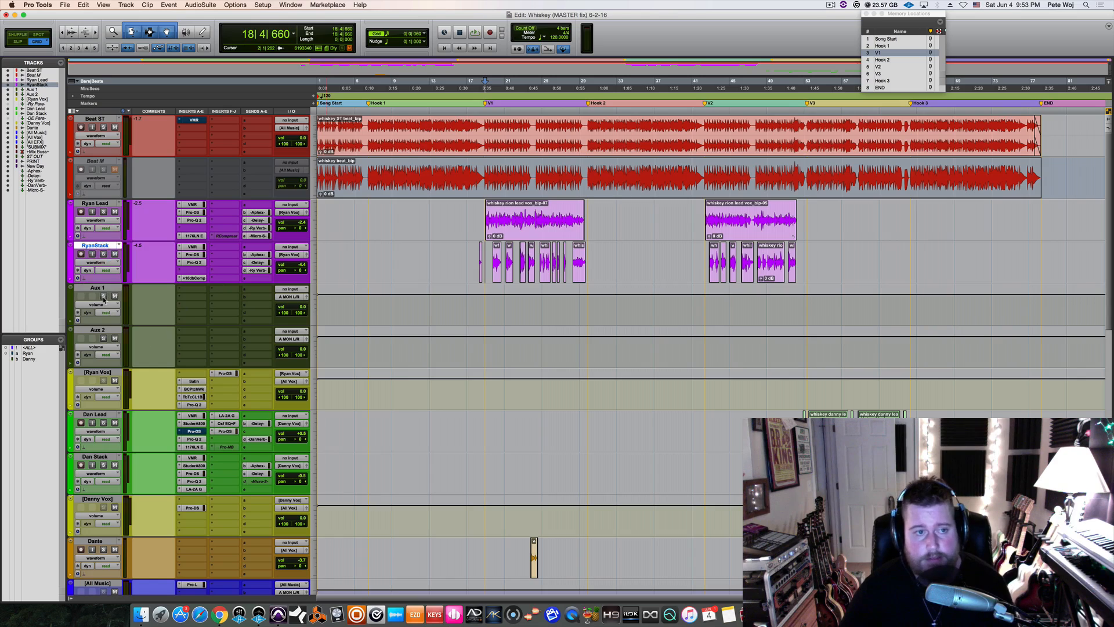
pyautogui.press('super')
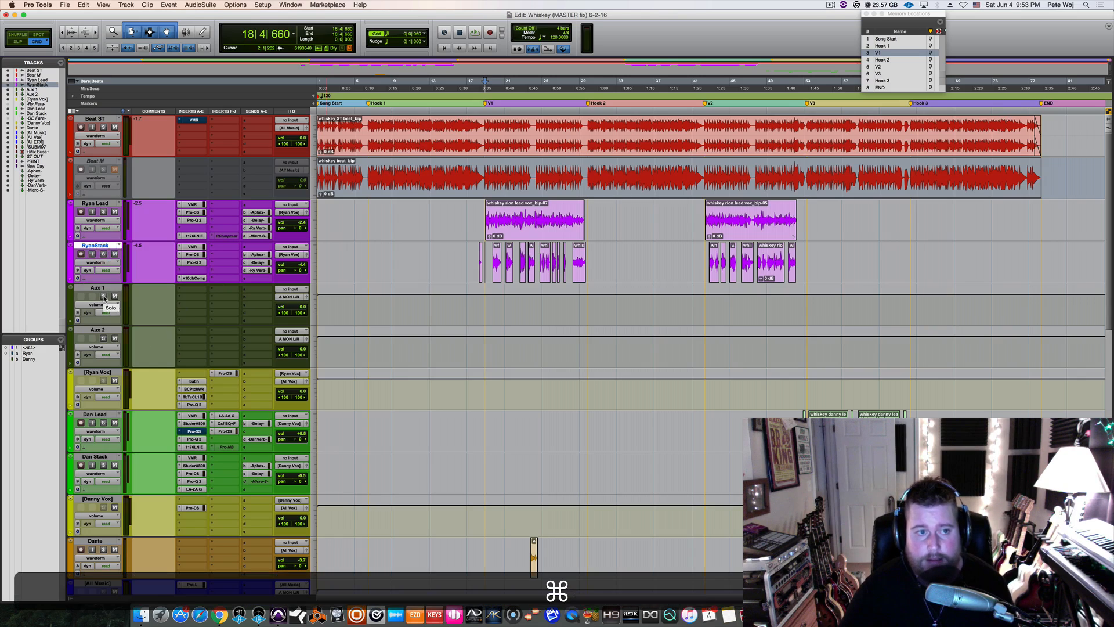
pyautogui.keyDown('super'); pyautogui.click(105, 298); pyautogui.keyUp('super')
pyautogui.keyDown('super'); pyautogui.click(102, 337); pyautogui.keyUp('super')
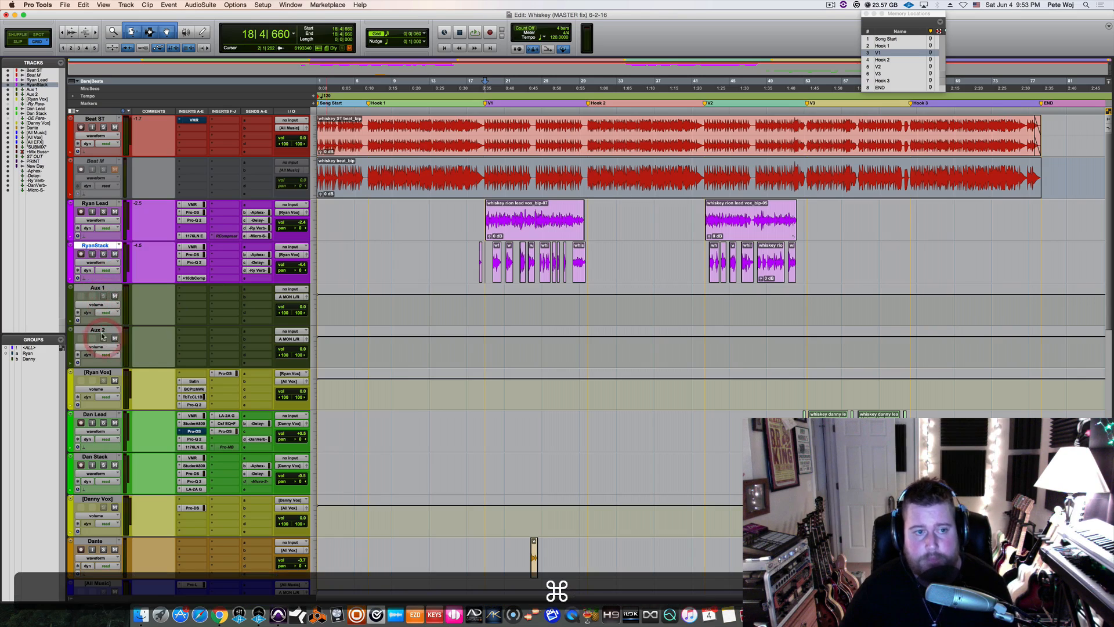
pyautogui.moveTo(99, 330); pyautogui.dragTo(115, 487)
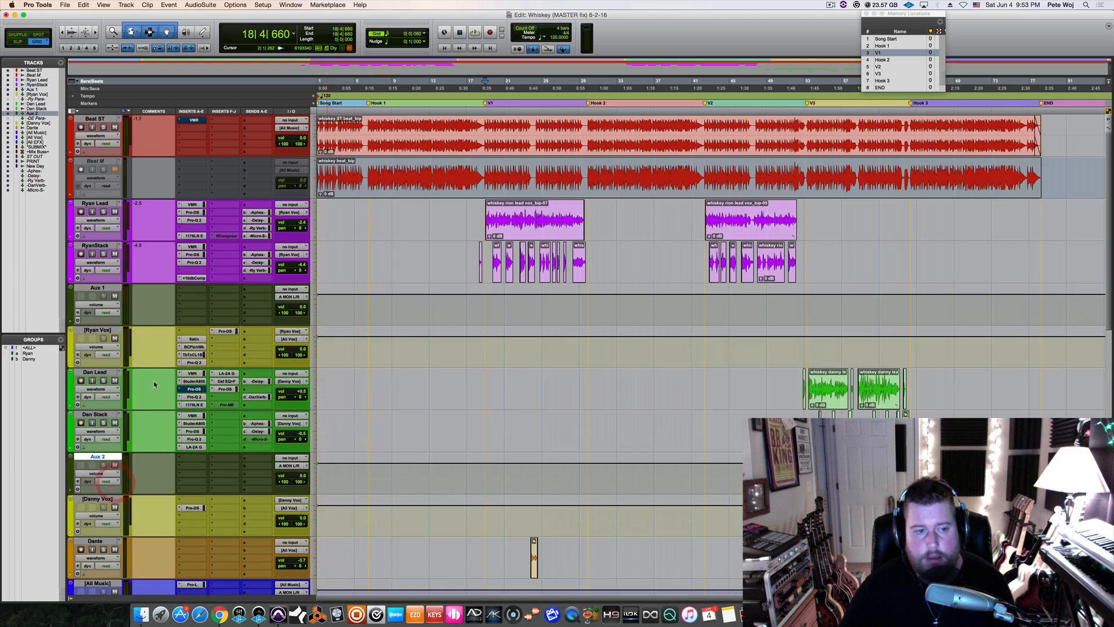
# Step: Rename the Aux 1 track as "R P-COMP"
pyautogui.click(99, 288)
pyautogui.rightClick(102, 287)
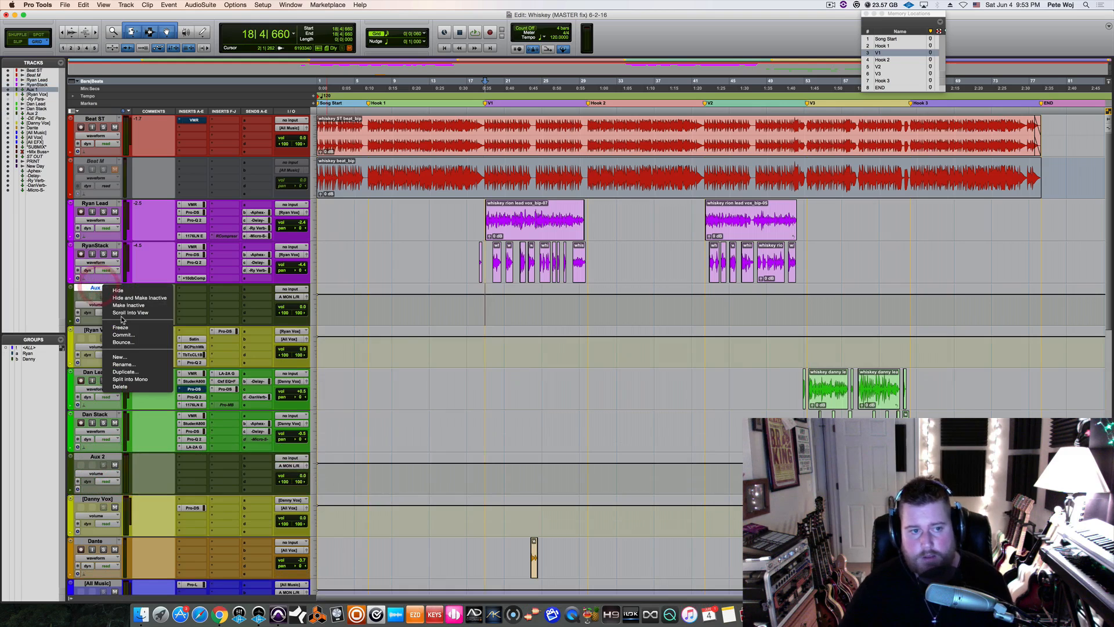
pyautogui.click(123, 364)
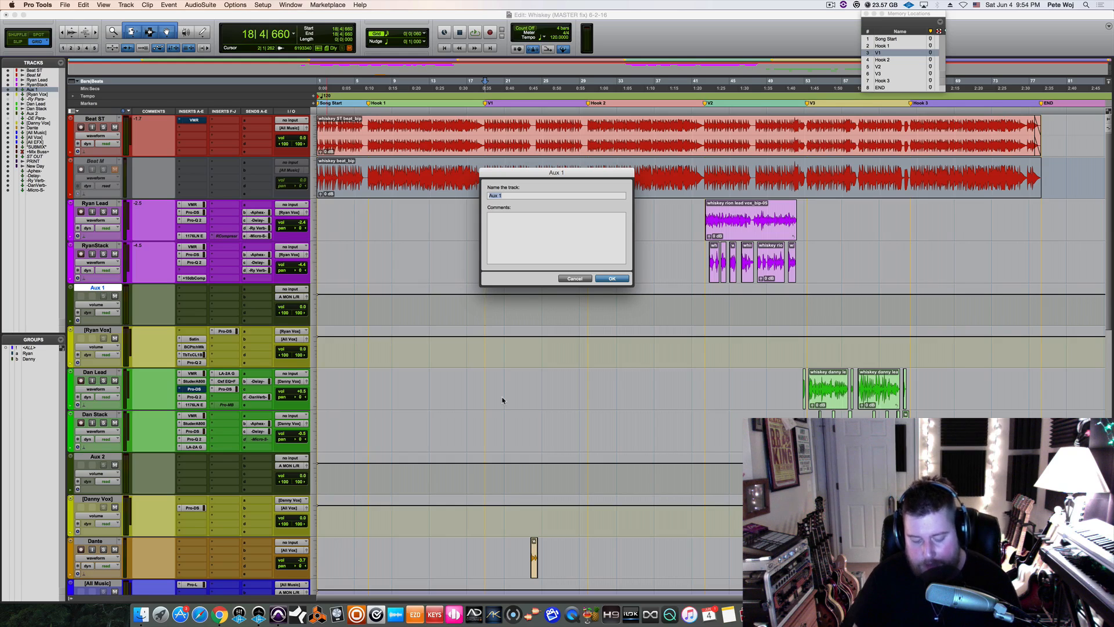
pyautogui.write('R C')
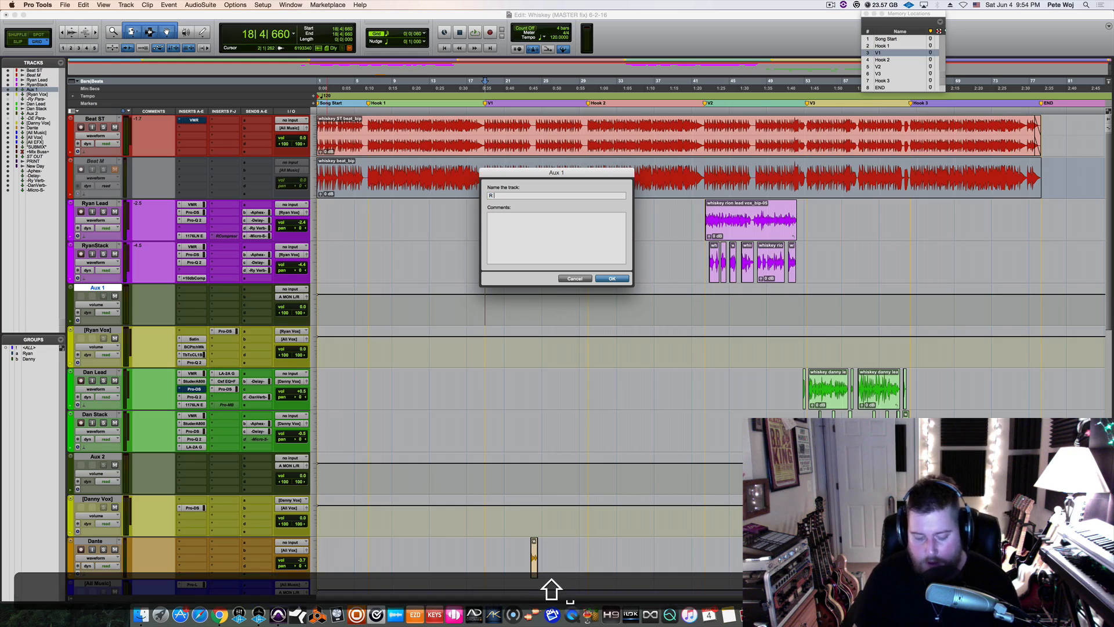
pyautogui.hotkey('shift', 'BackSpace')
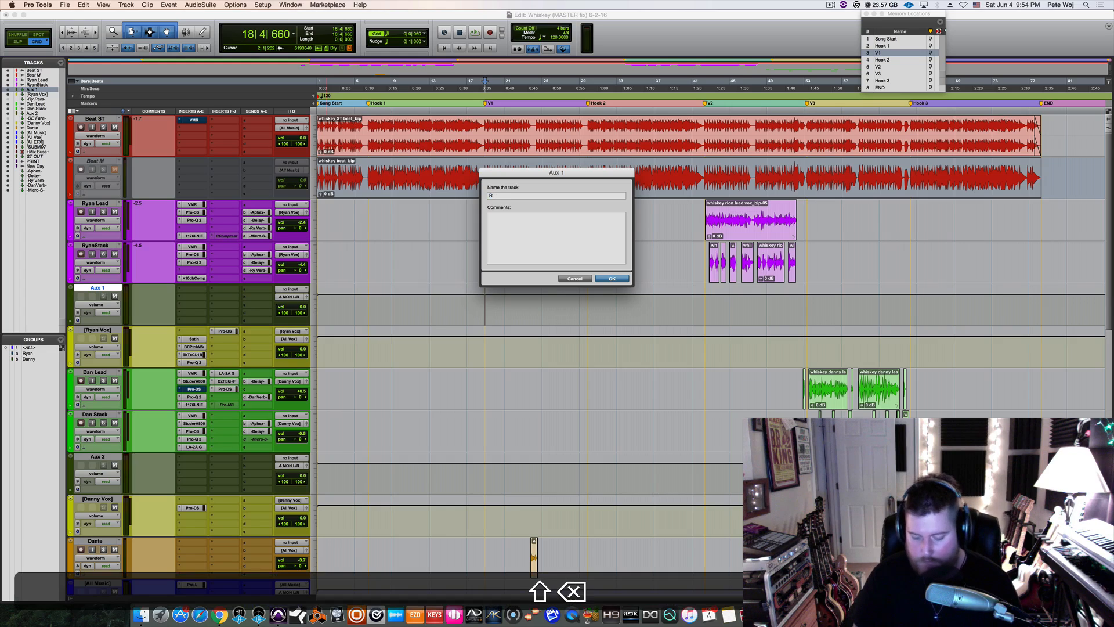
pyautogui.write('P-COMP')
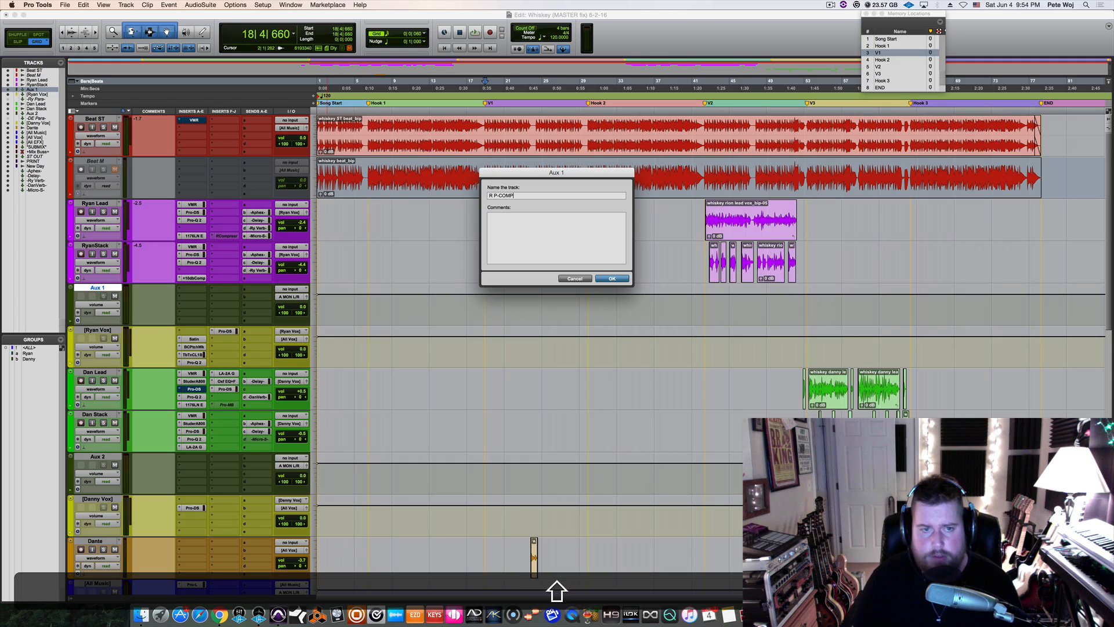
pyautogui.press('Return')
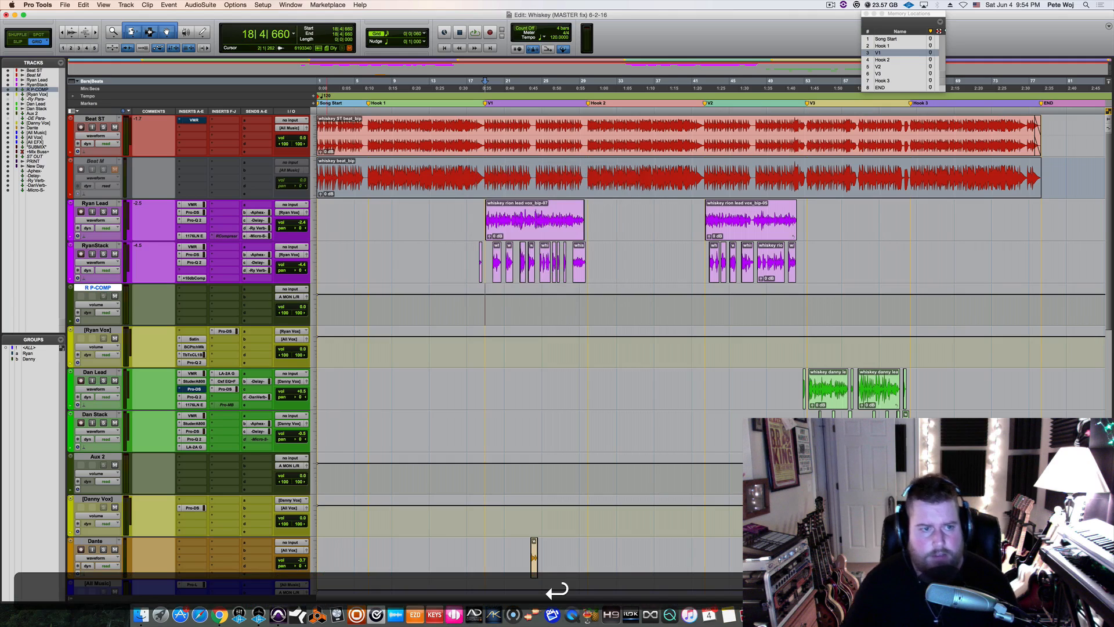
# Step: Rename the Aux 2 track as "D-PCOMP"
pyautogui.rightClick(90, 461)
pyautogui.click(146, 536)
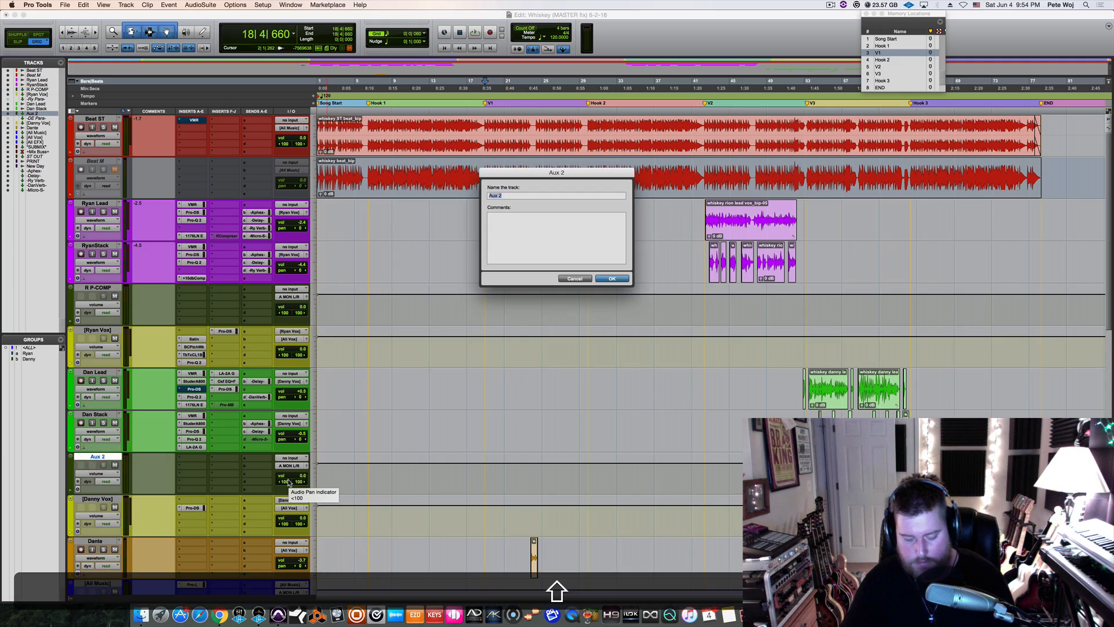
pyautogui.write('D_')
pyautogui.write('PCOMP')
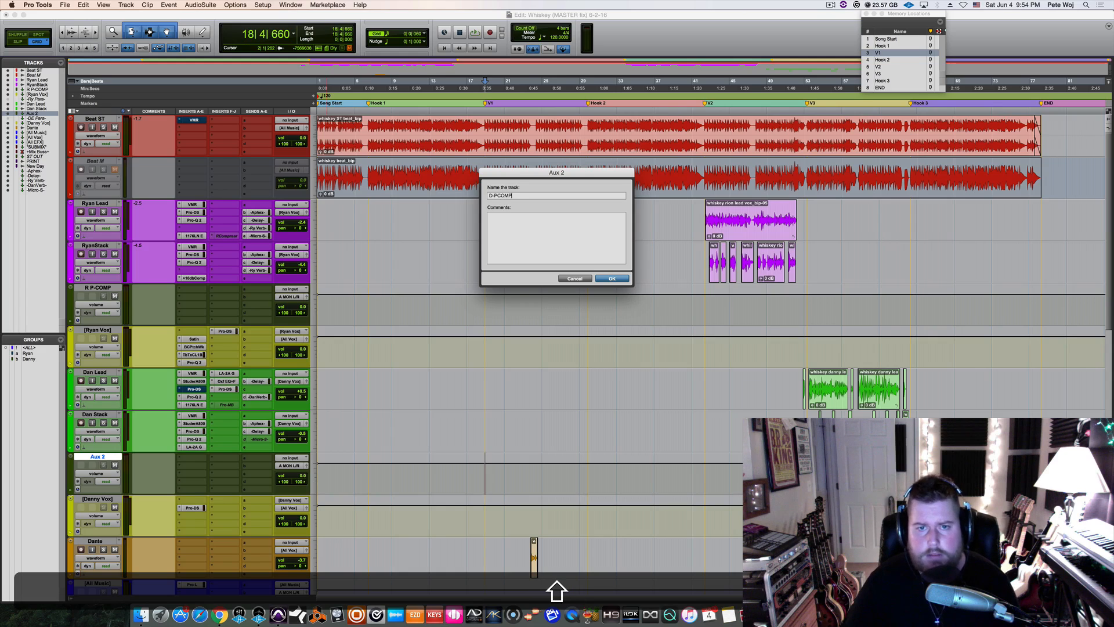
pyautogui.hotkey('shift', 'Return')
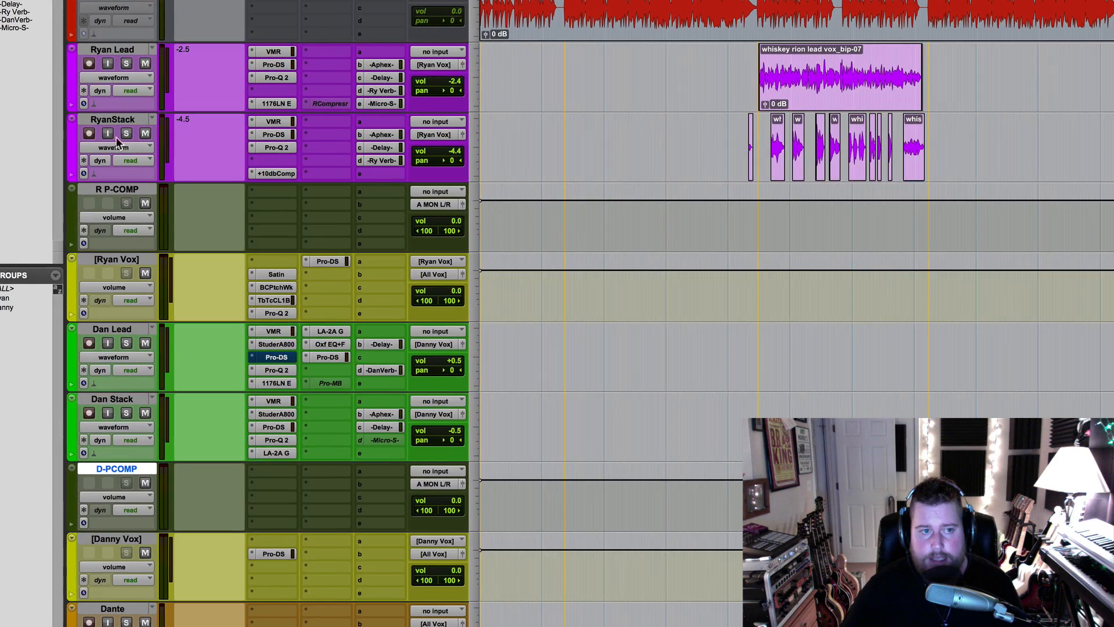
pyautogui.click(111, 259)
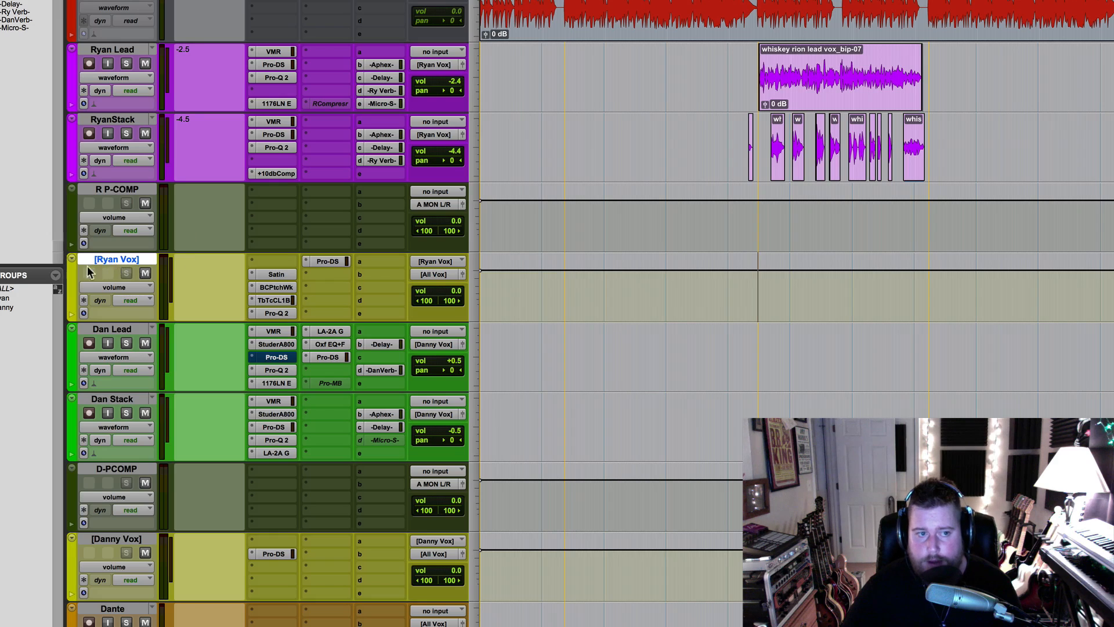
pyautogui.click(110, 329)
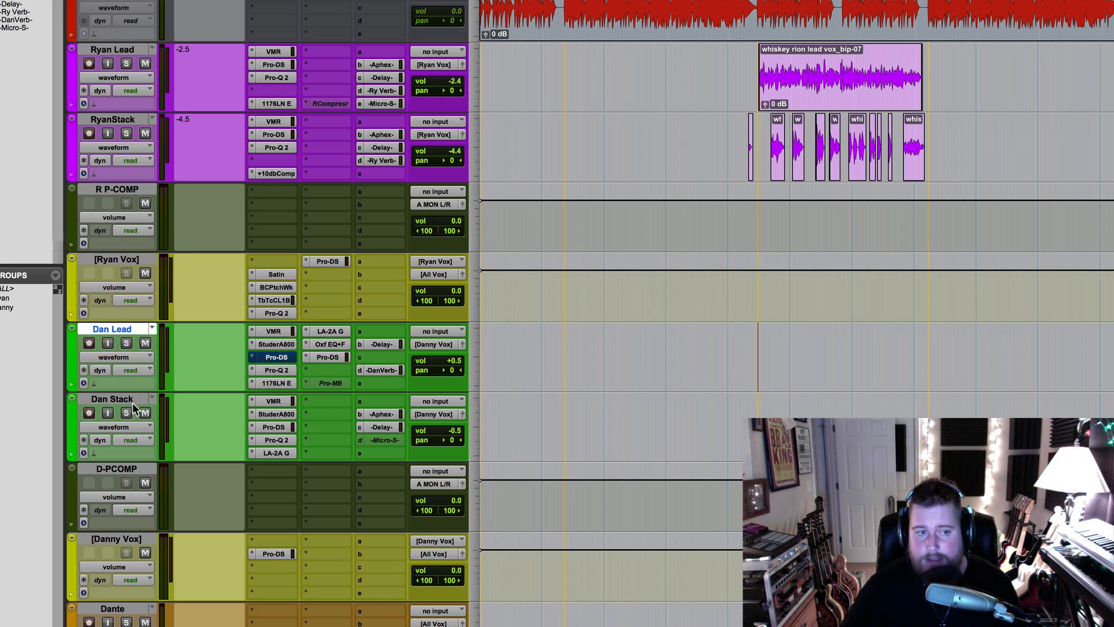
pyautogui.click(114, 540)
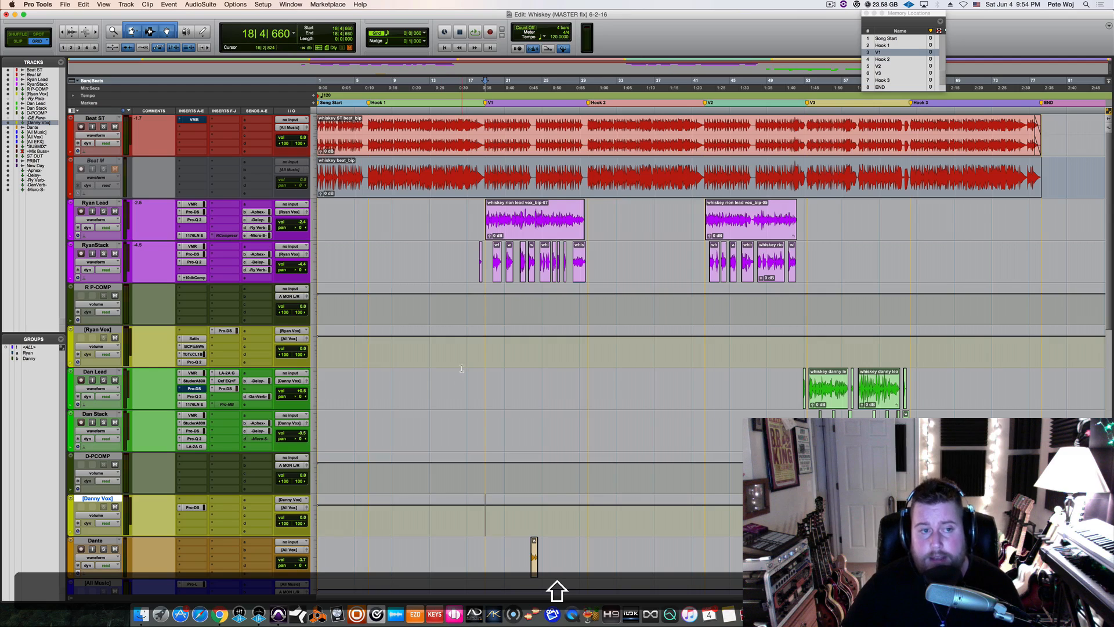
pyautogui.click(98, 329)
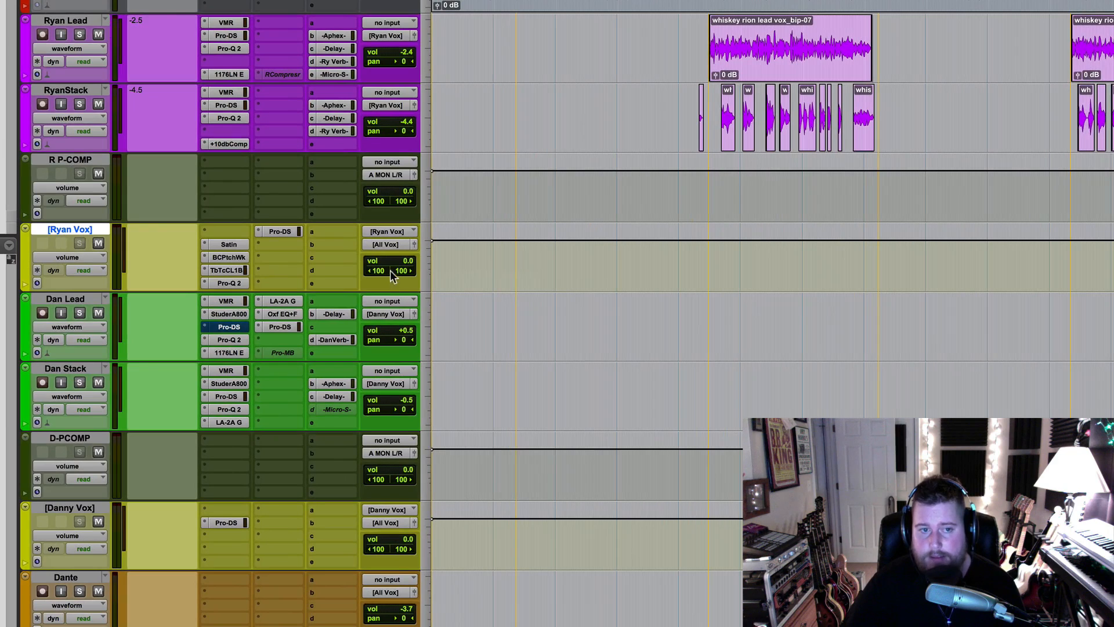
pyautogui.moveTo(389, 259)
pyautogui.mouseDown()
pyautogui.moveTo(388, 270)
pyautogui.moveTo(386, 259)
pyautogui.mouseUp()
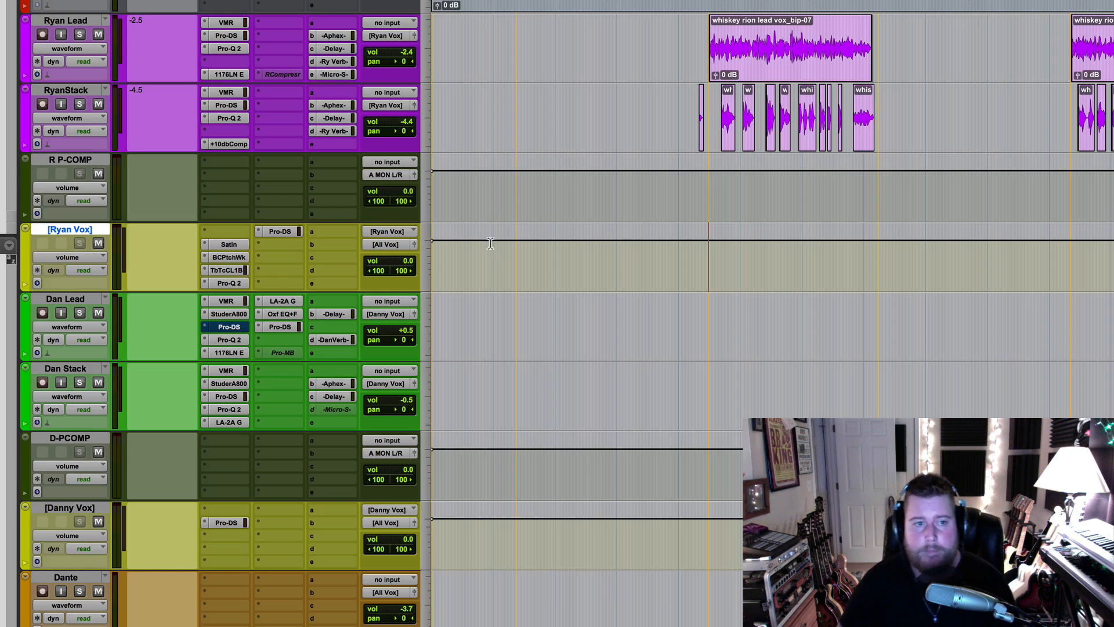
# Step: Route the output of R P-COMP to the [Ryan Vox] track and the output of D-PCOMP to the [Danny Vox] track
pyautogui.click(392, 173)
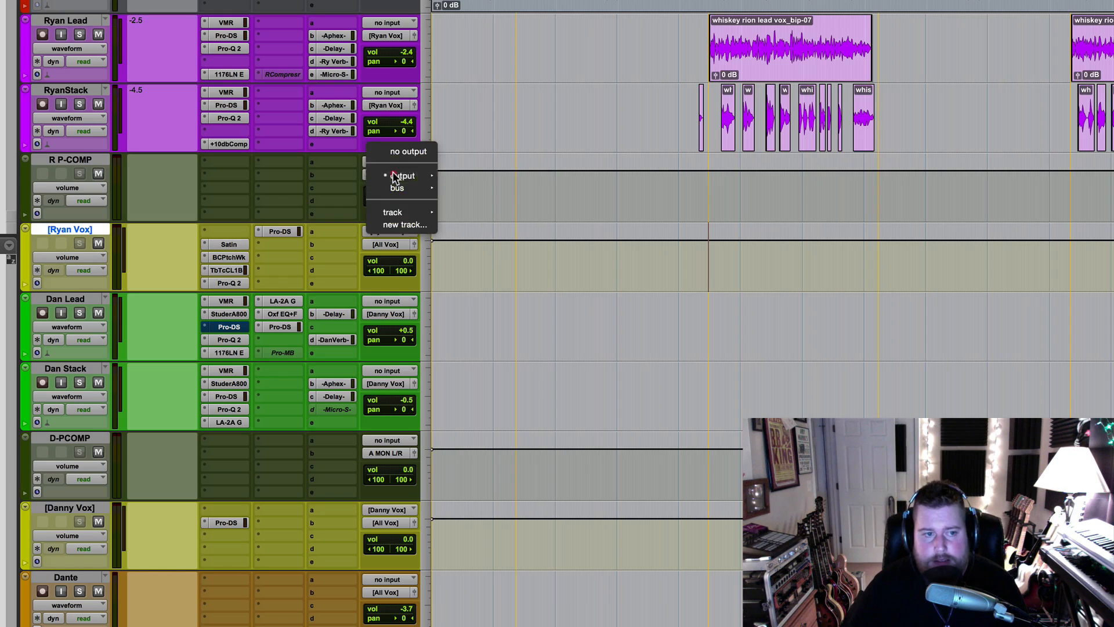
pyautogui.moveTo(401, 189)
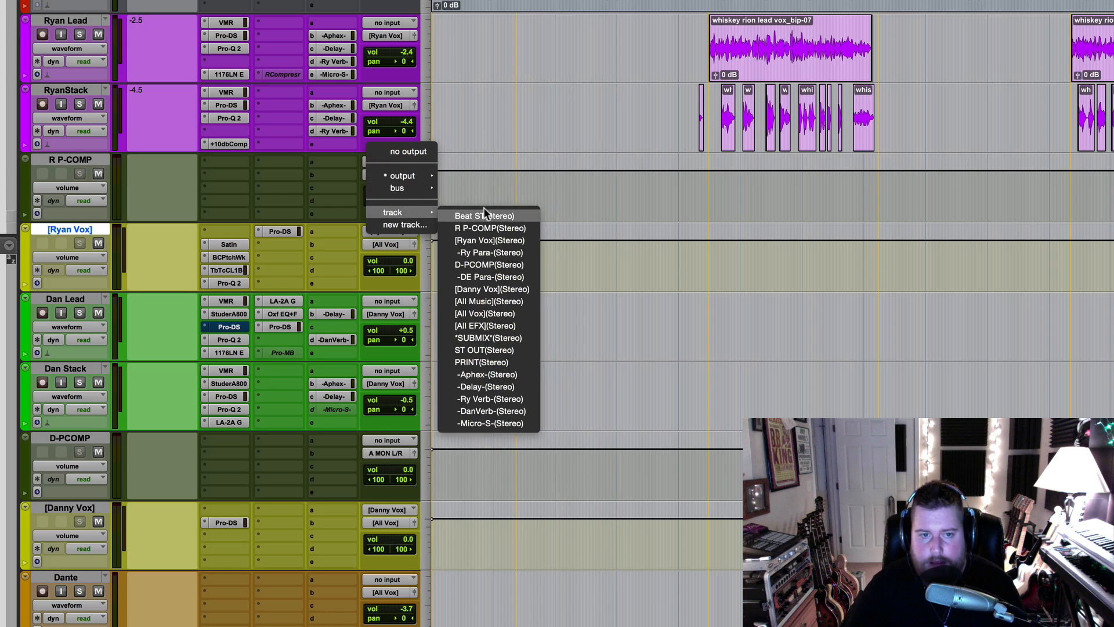
pyautogui.click(490, 241)
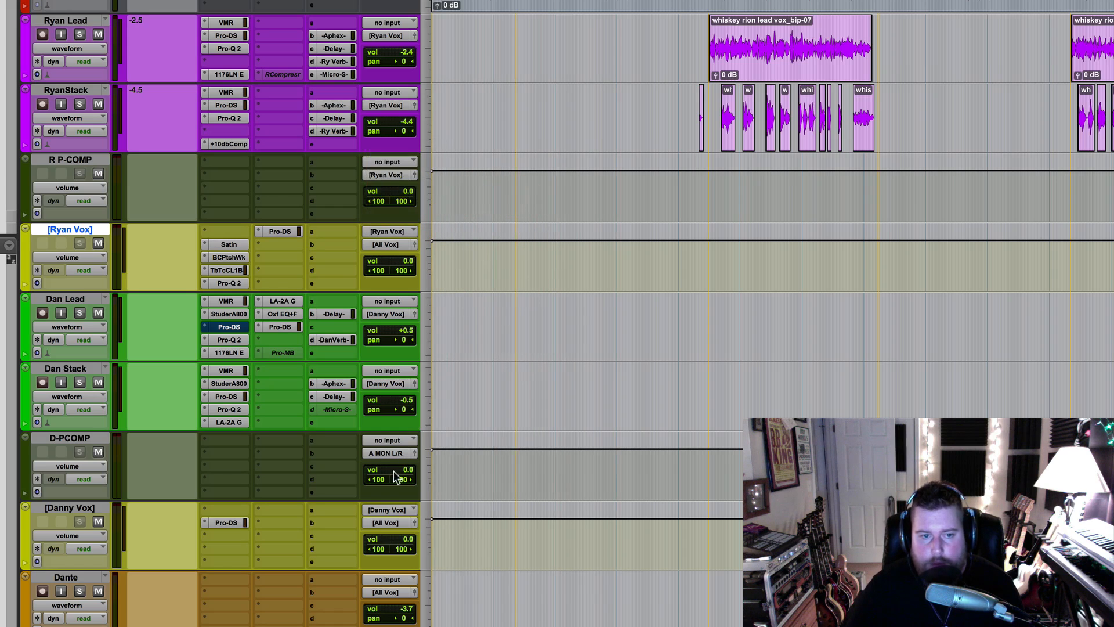
pyautogui.click(388, 453)
pyautogui.moveTo(420, 490)
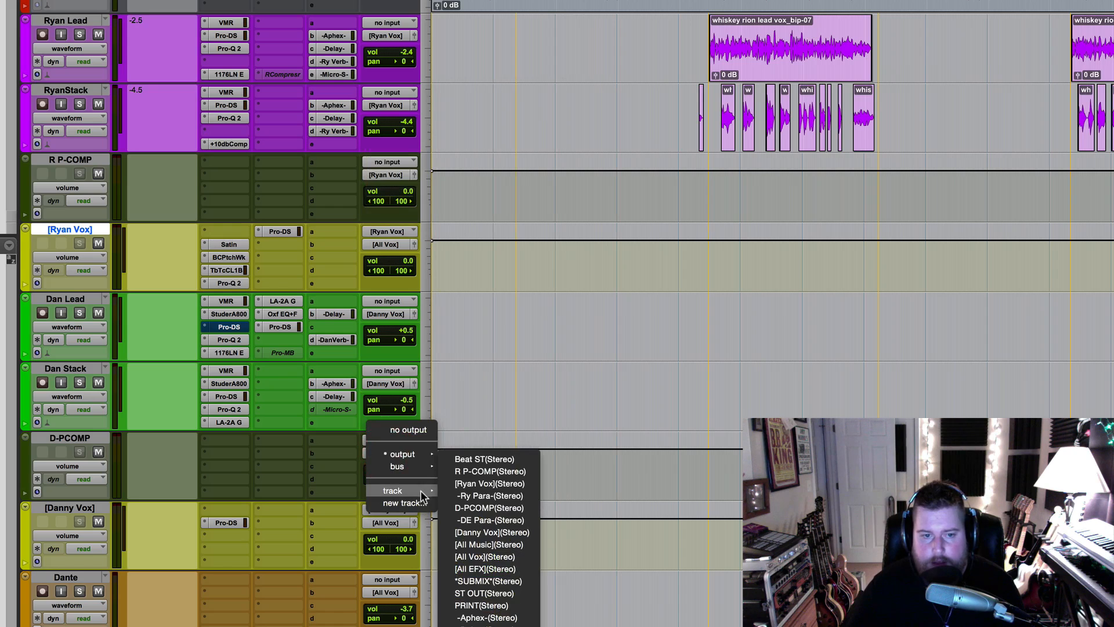
pyautogui.click(485, 532)
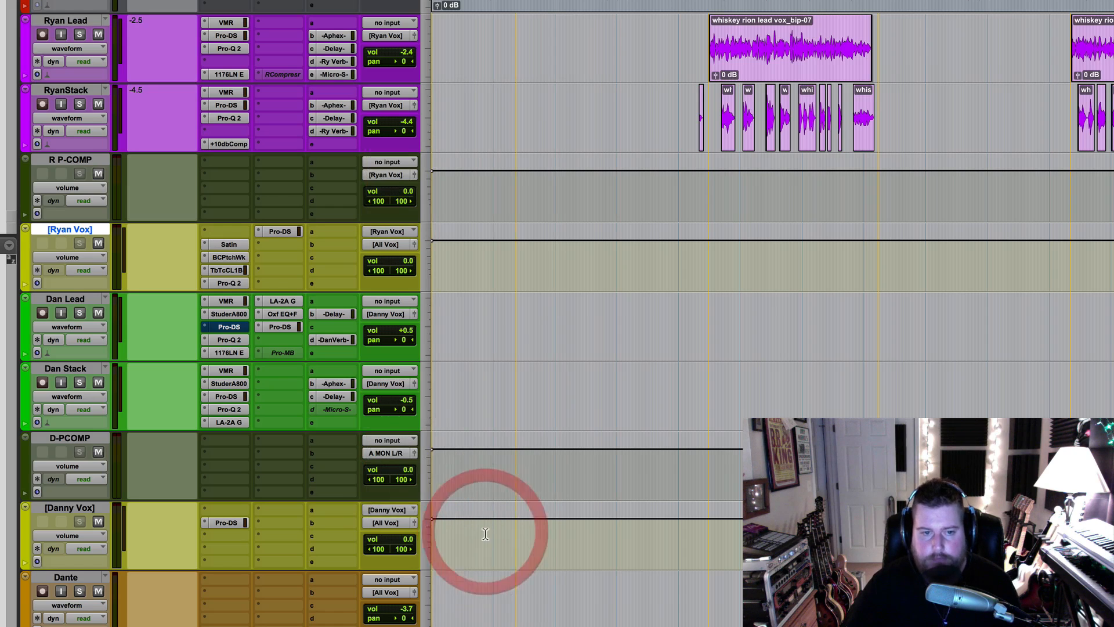
# Step: Set the input of R P-COMP to Bus 43-44 (Stereo) and the input of D-PCOMP to Bus 45-46 (Stereo)
pyautogui.click(389, 163)
pyautogui.moveTo(406, 203)
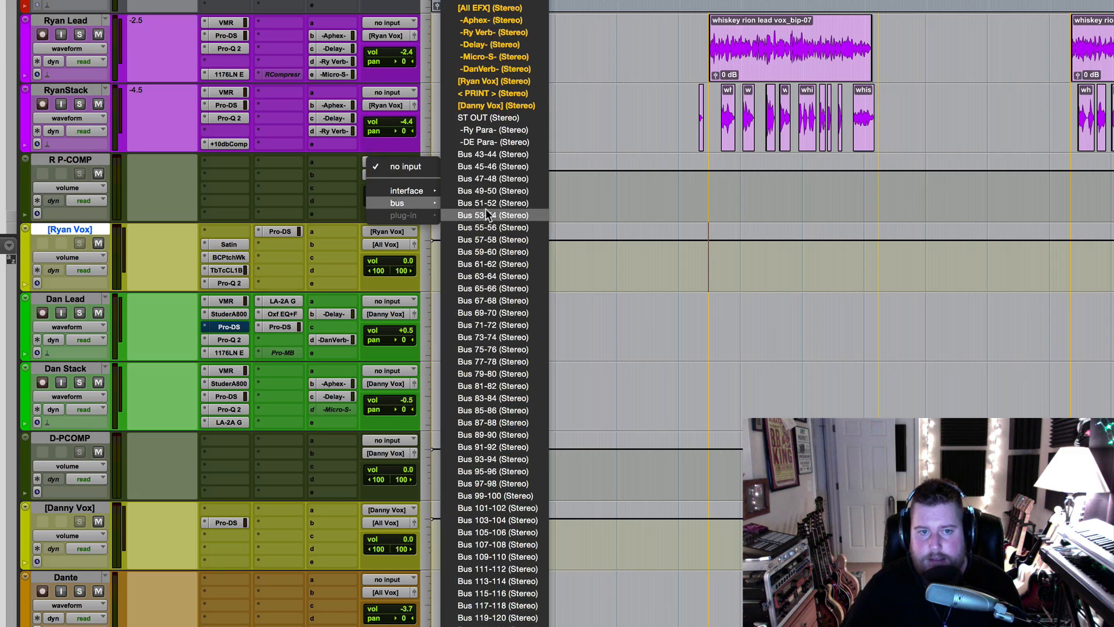
pyautogui.click(487, 154)
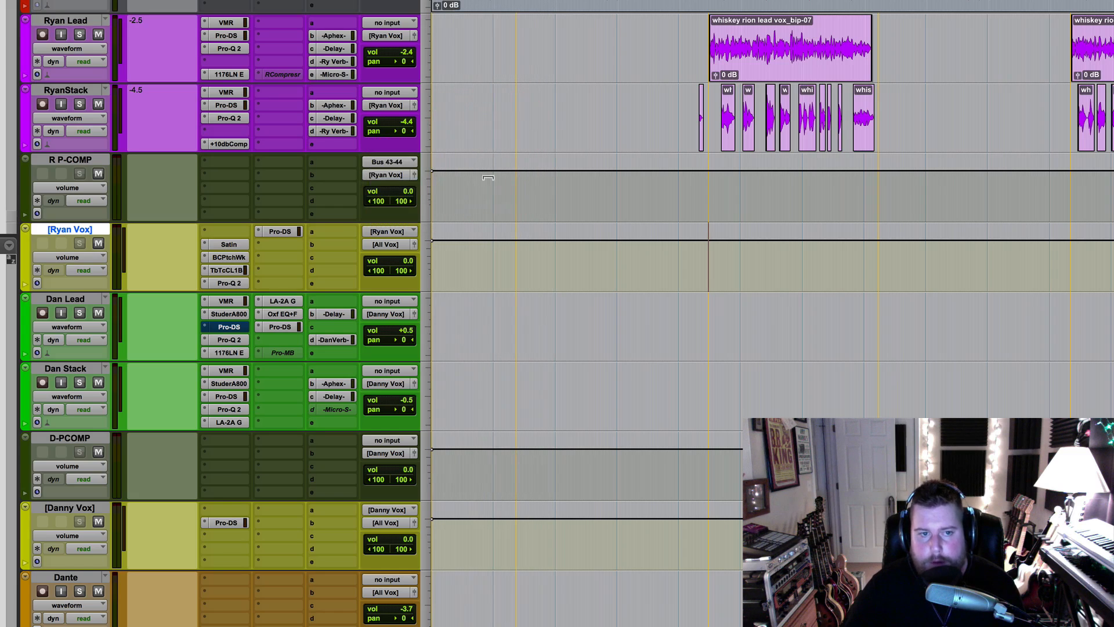
pyautogui.click(387, 440)
pyautogui.moveTo(406, 480)
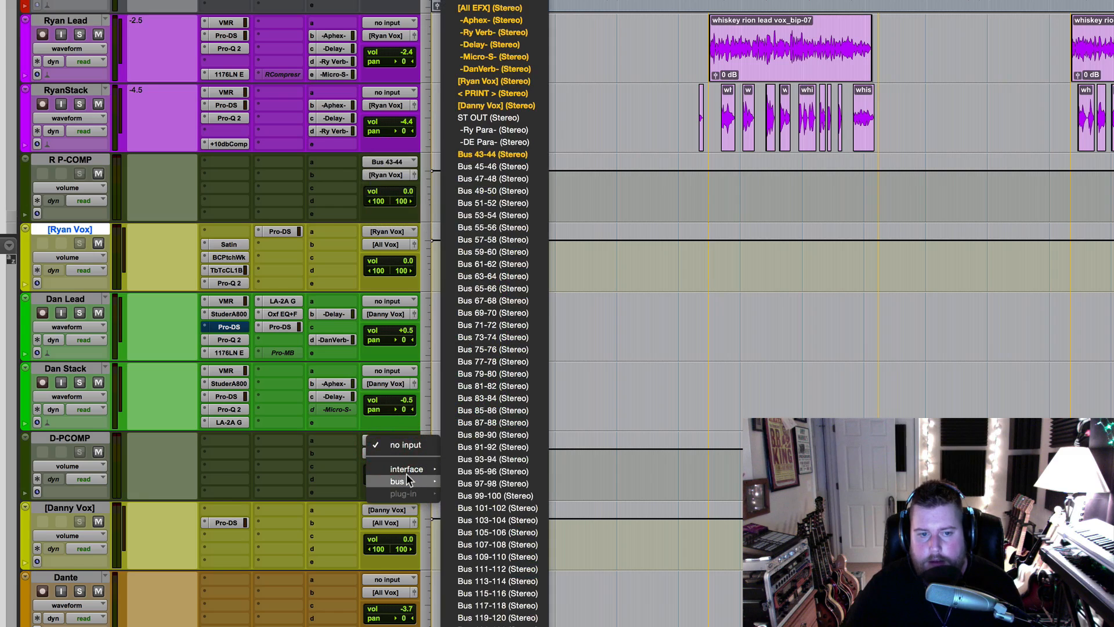
pyautogui.click(485, 166)
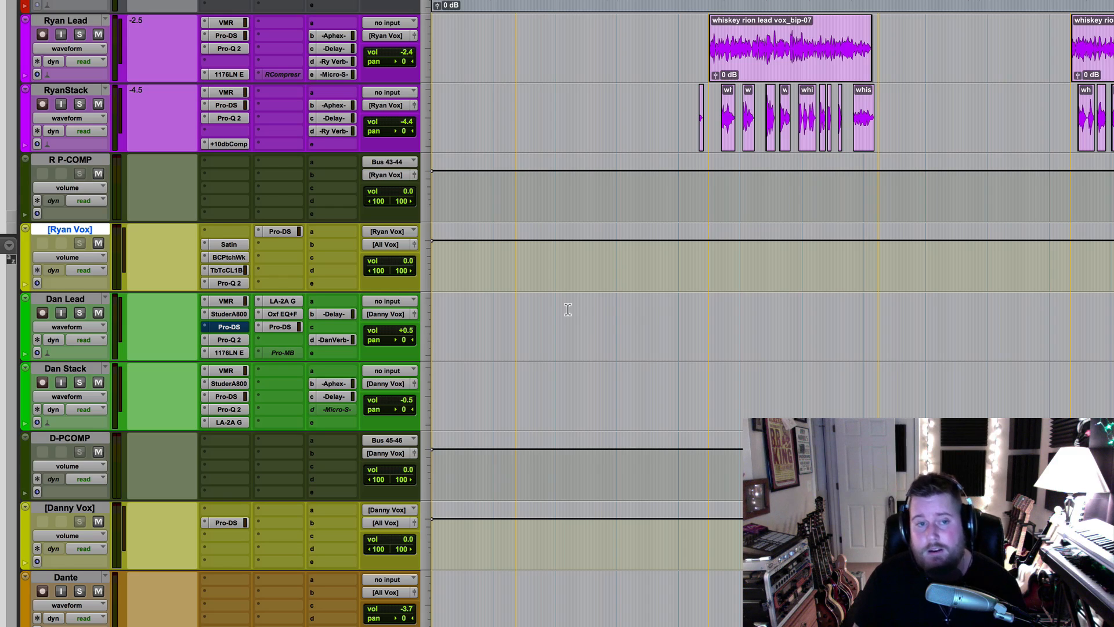
# Step: Rename the R P-COMP track's input bus, Bus 43-44, as "R P-COMP"
pyautogui.rightClick(388, 159)
pyautogui.click(435, 191)
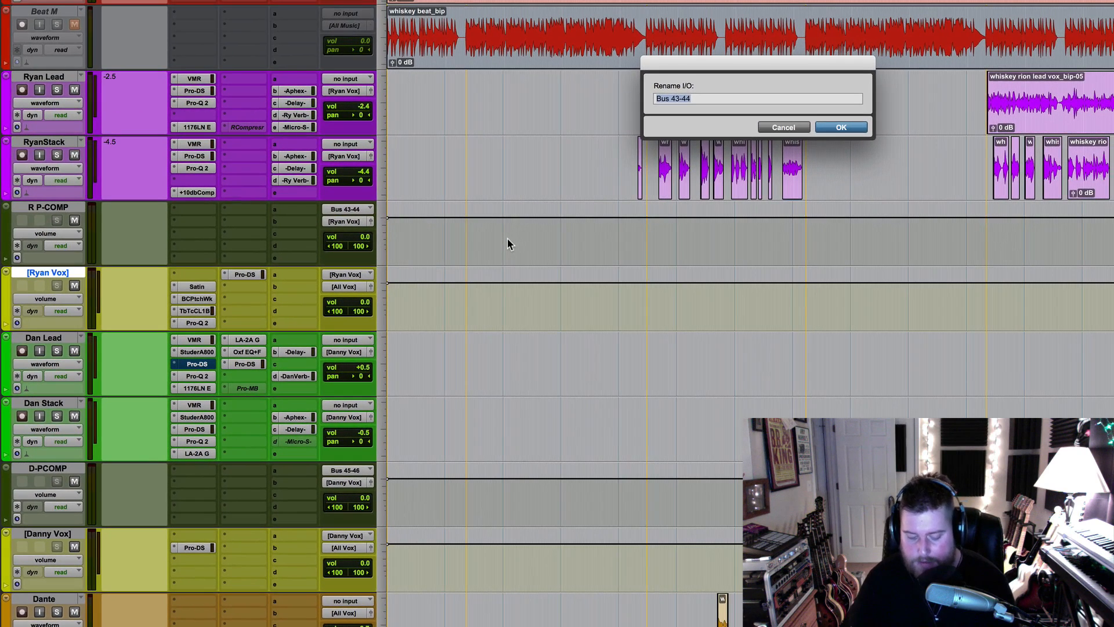
pyautogui.write('R P-COMP')
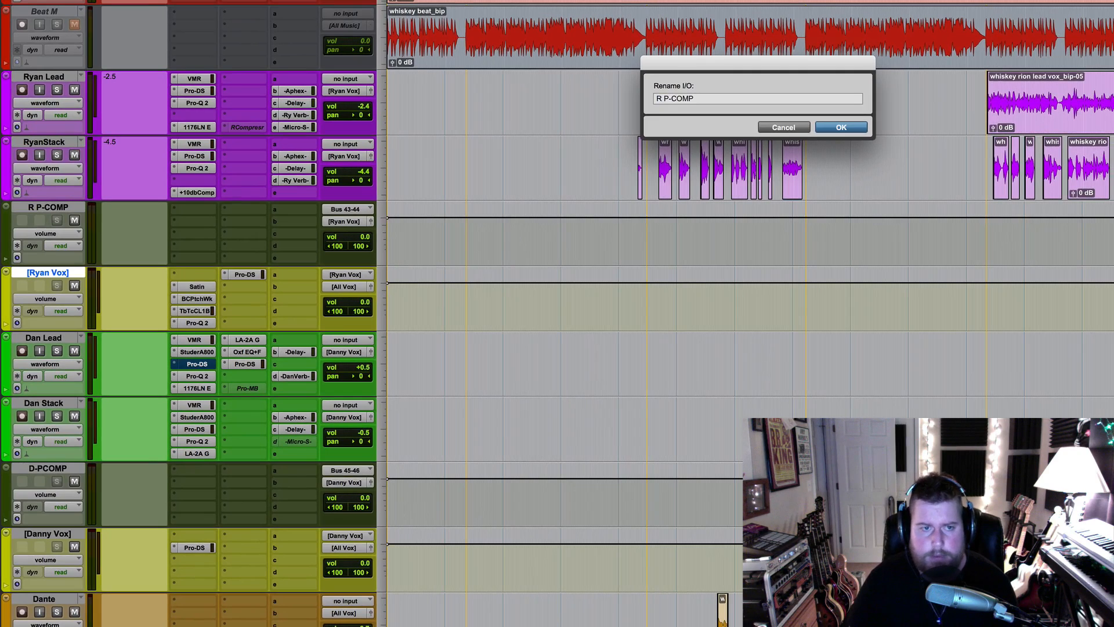
pyautogui.press('Return')
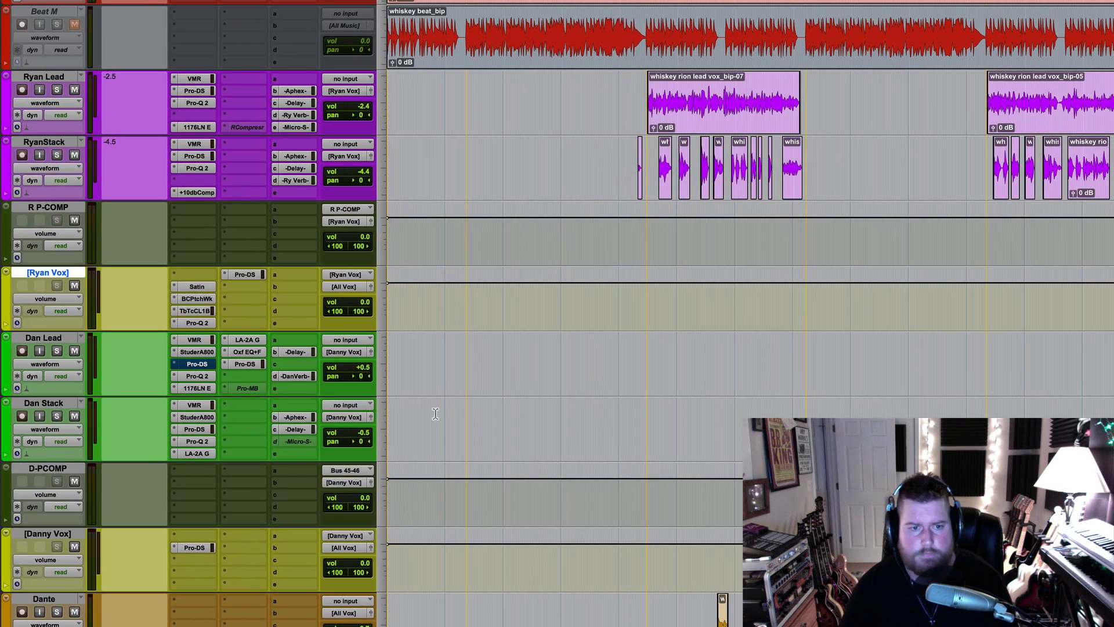
# Step: Rename the D-PCOMP track's input bus, Bus 45-46, as "D P-COMP"
pyautogui.rightClick(349, 472)
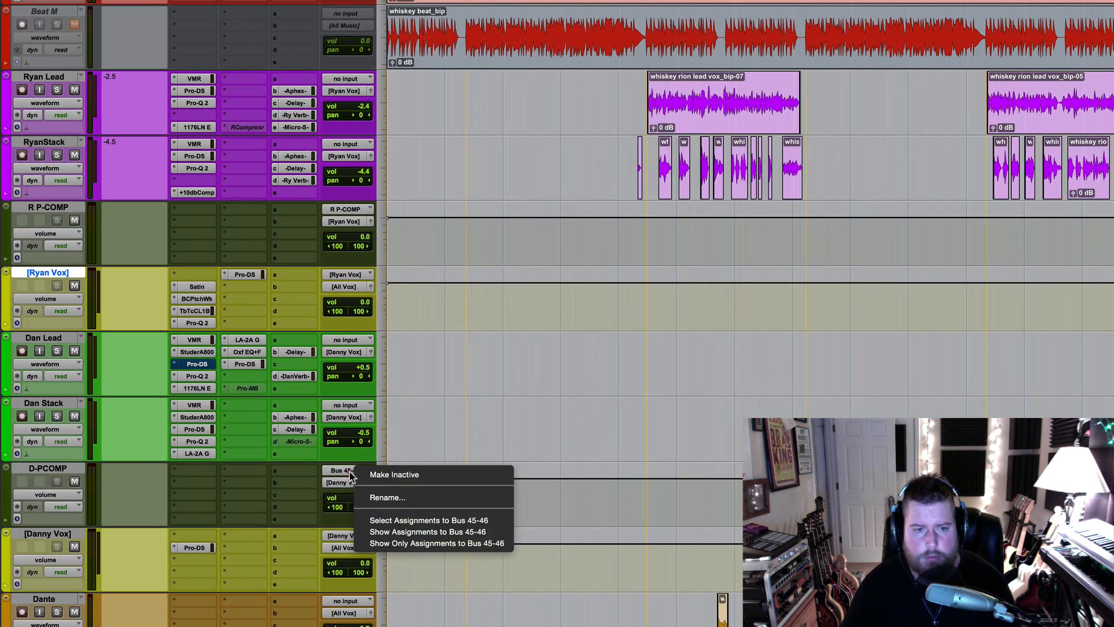
pyautogui.click(385, 497)
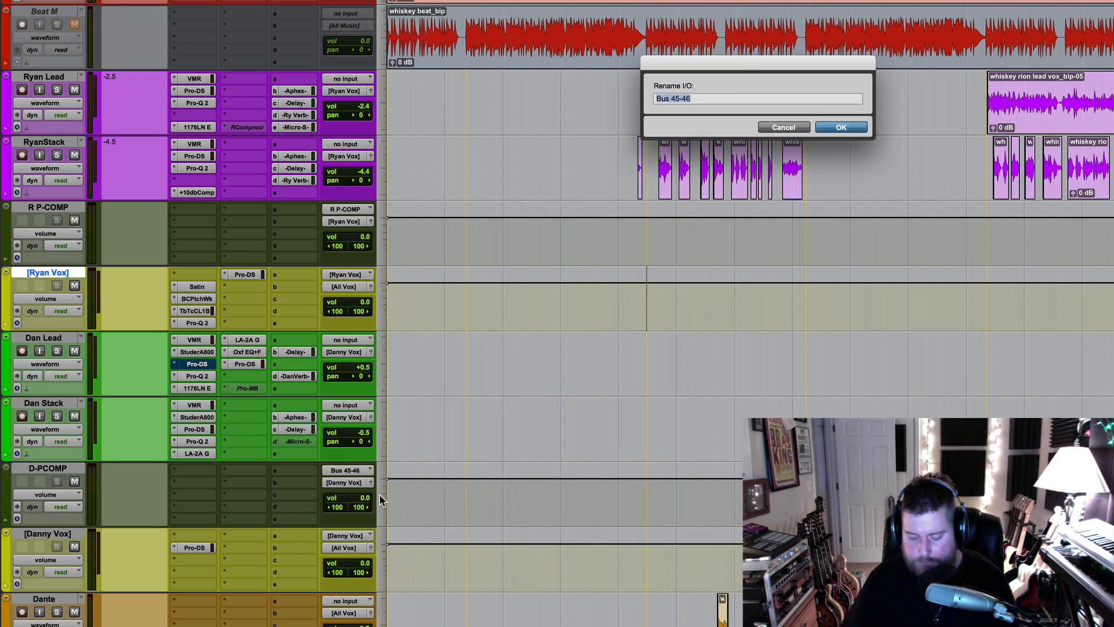
pyautogui.write('D P-COMP')
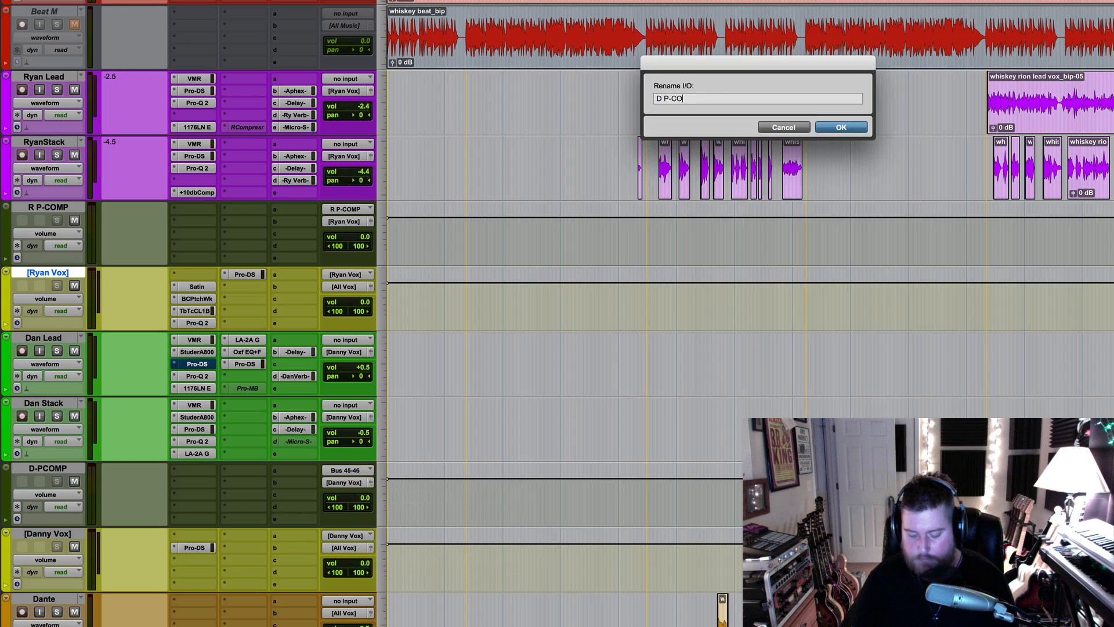
pyautogui.press('Return')
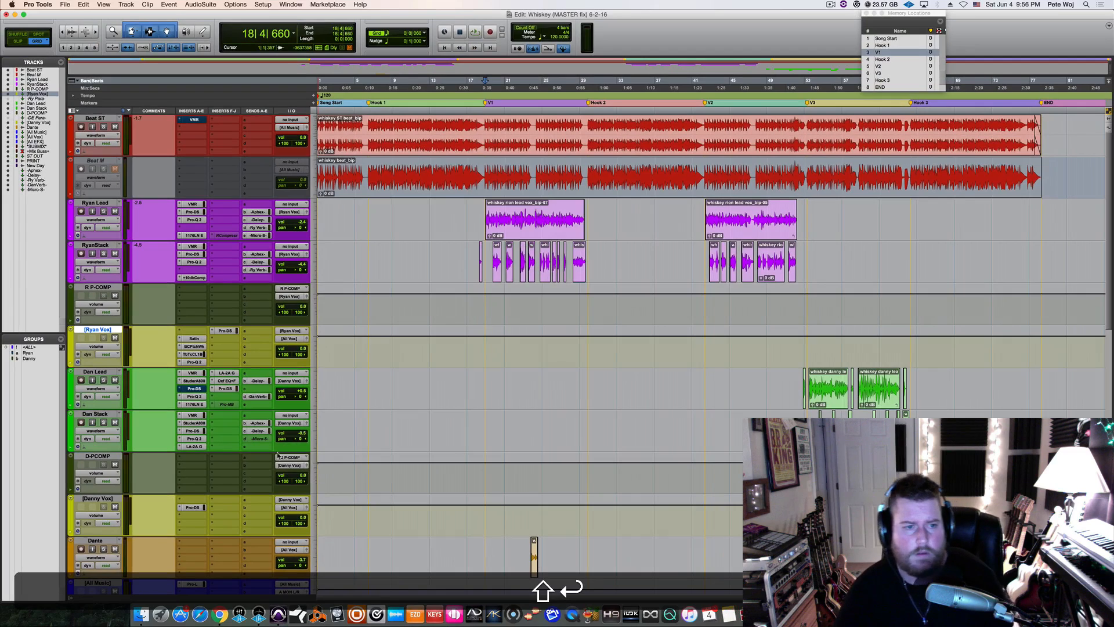
# Step: Remove the track color from the D-PCOMP and R P-COMP tracks by setting it to None
pyautogui.doubleClick(72, 467)
pyautogui.click(655, 408)
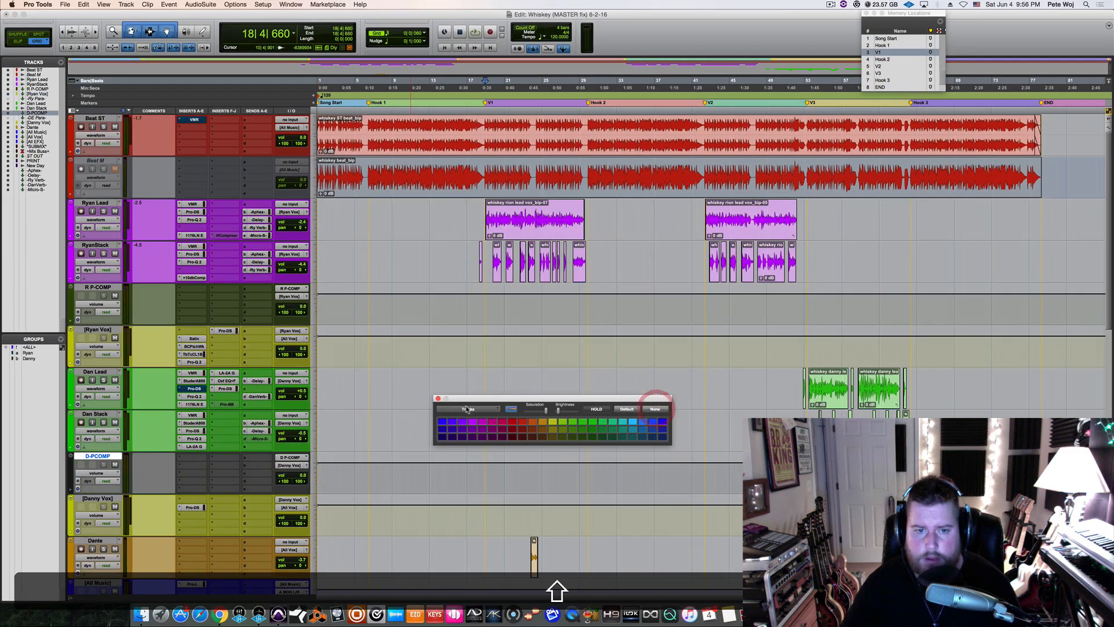
pyautogui.click(437, 399)
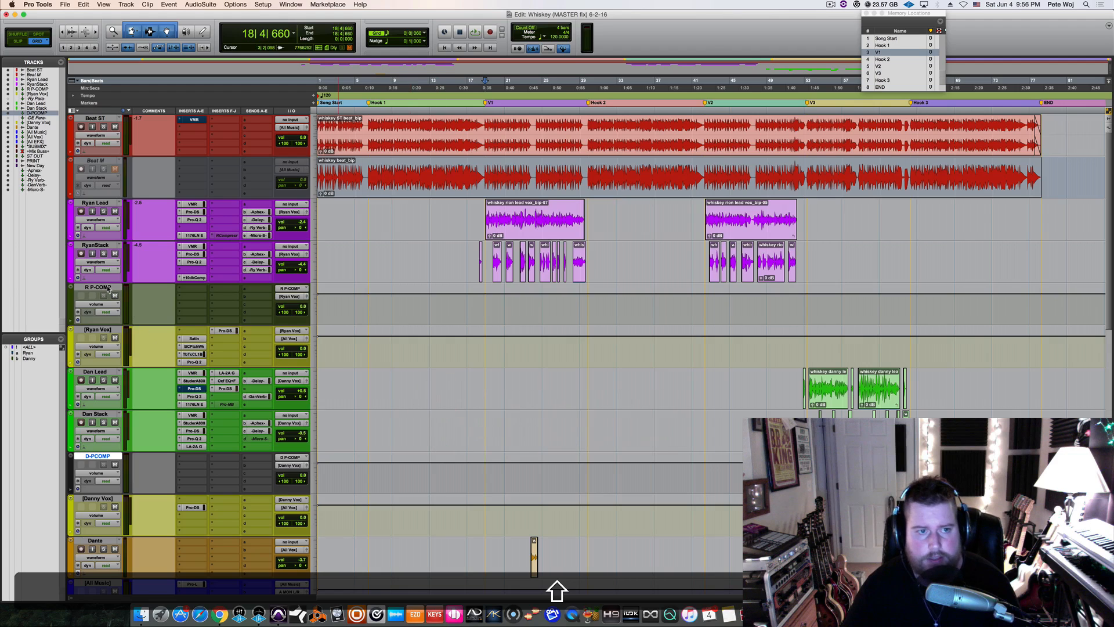
pyautogui.click(68, 302)
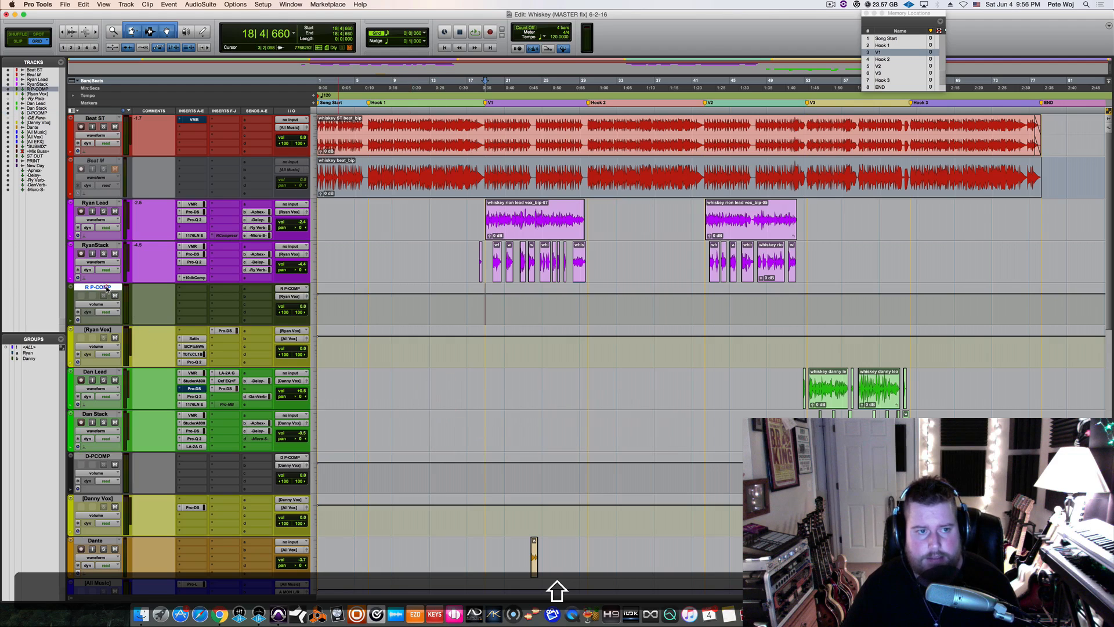
pyautogui.doubleClick(68, 302)
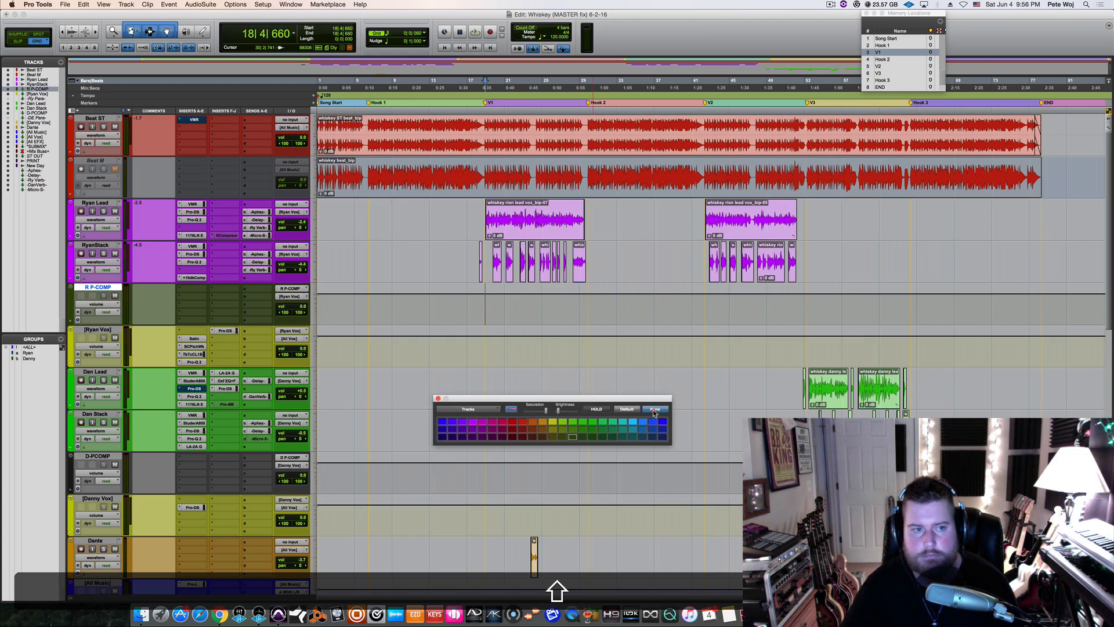
pyautogui.click(655, 409)
pyautogui.click(438, 399)
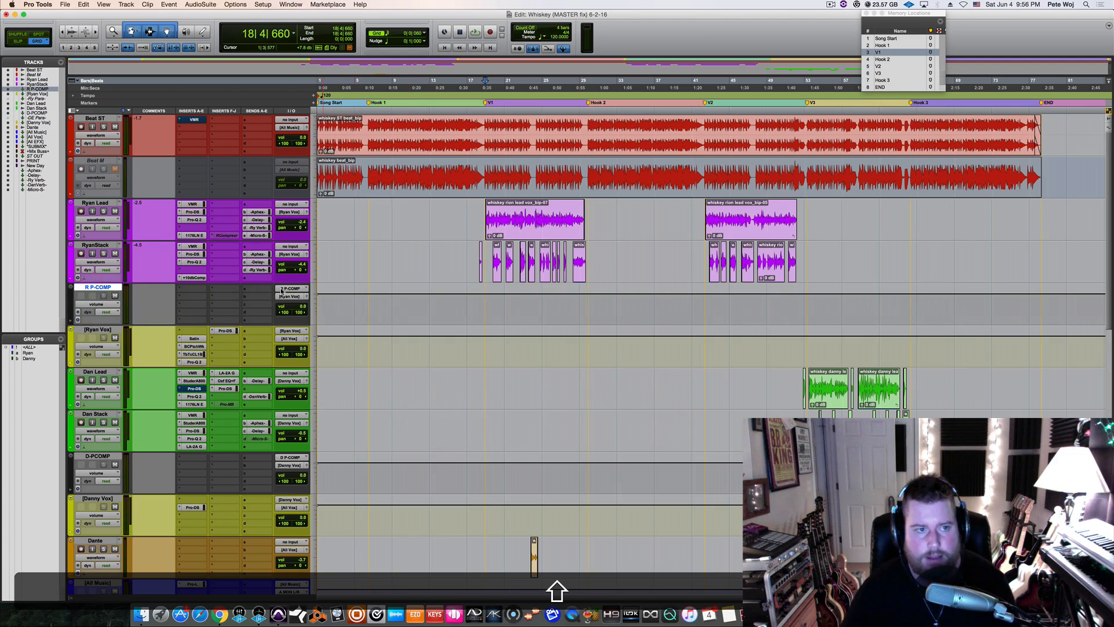
# Step: Solo the Ryan Lead and RyanStack tracks and listen to part of the verse
pyautogui.click(104, 211)
pyautogui.click(104, 254)
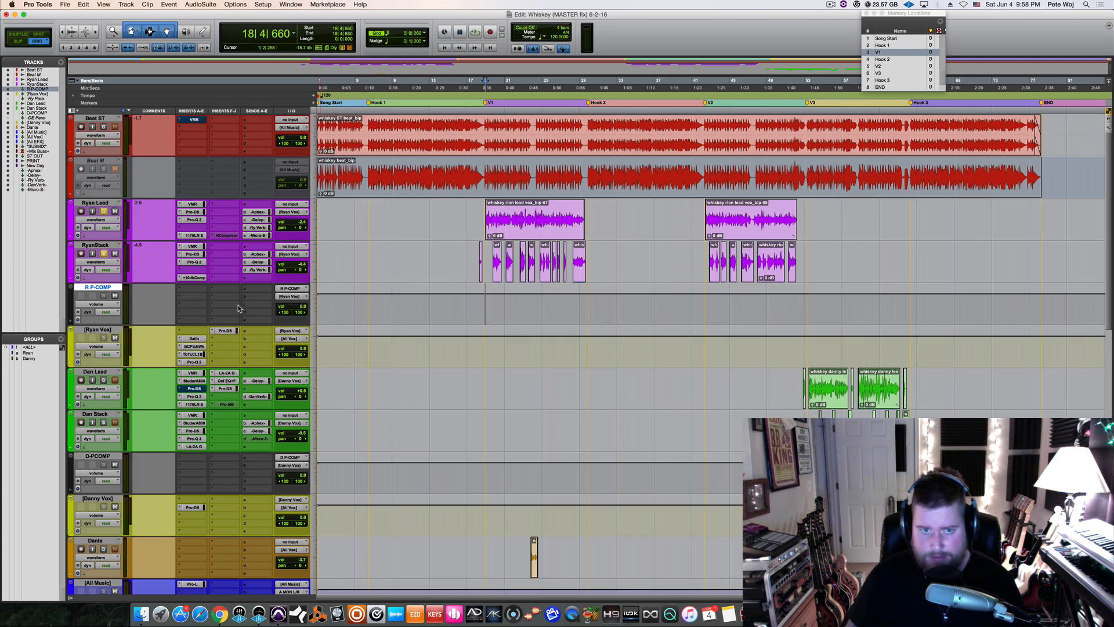
pyautogui.press('space')
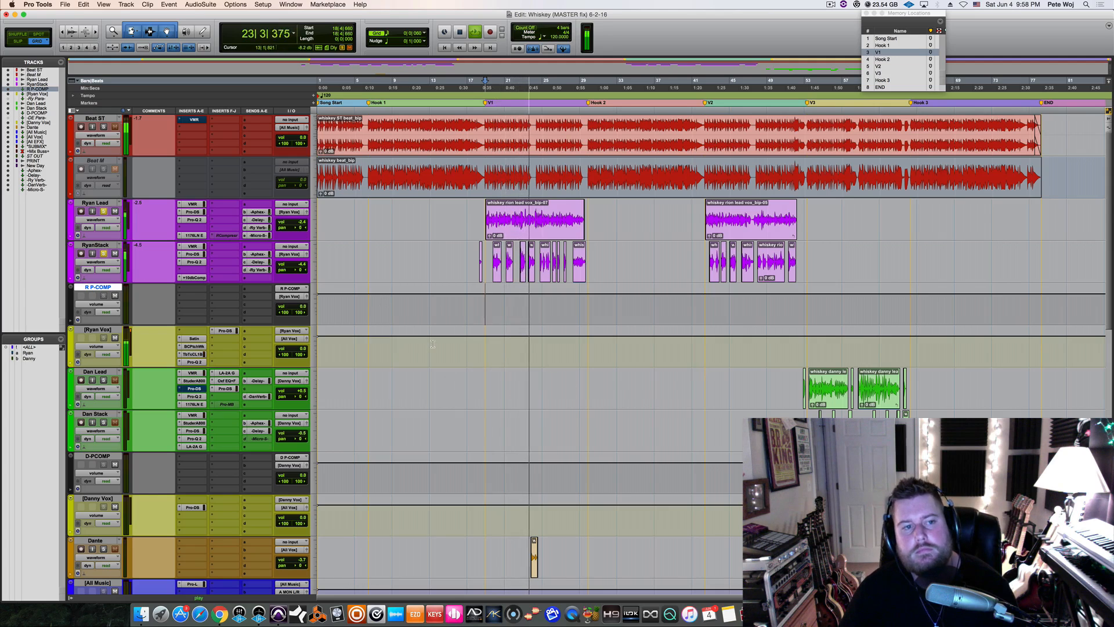
pyautogui.press('space')
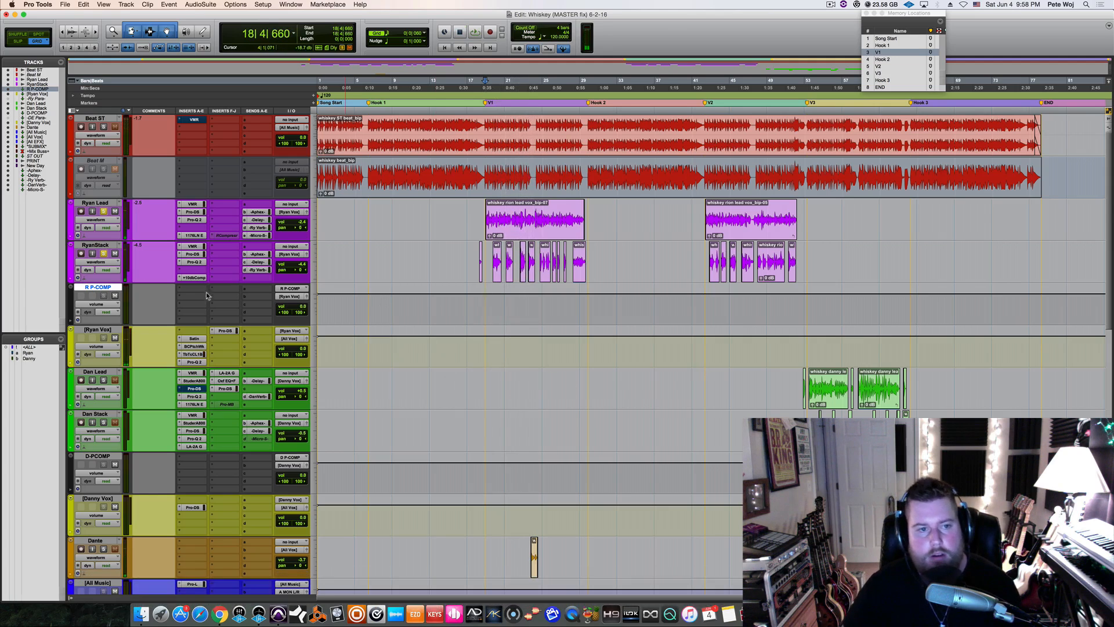
# Step: Insert the Waves dbx-160 (stereo) compressor on R P-COMP, collapse its extra controls and move its window below the Ryan vocal tracks
pyautogui.click(190, 296)
pyautogui.moveTo(232, 336)
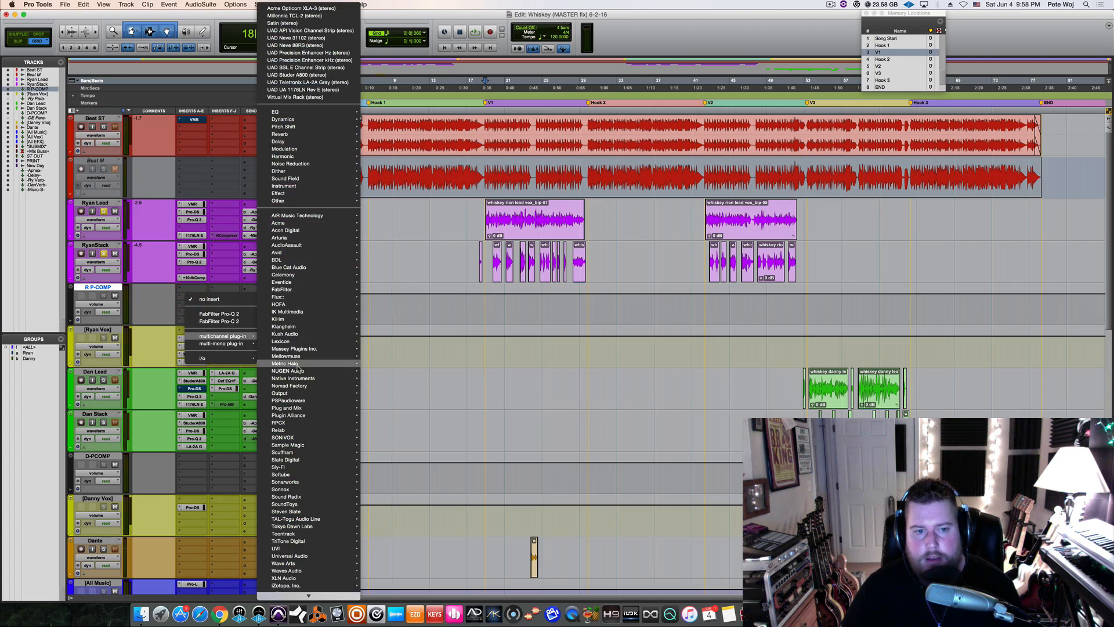
pyautogui.moveTo(337, 571)
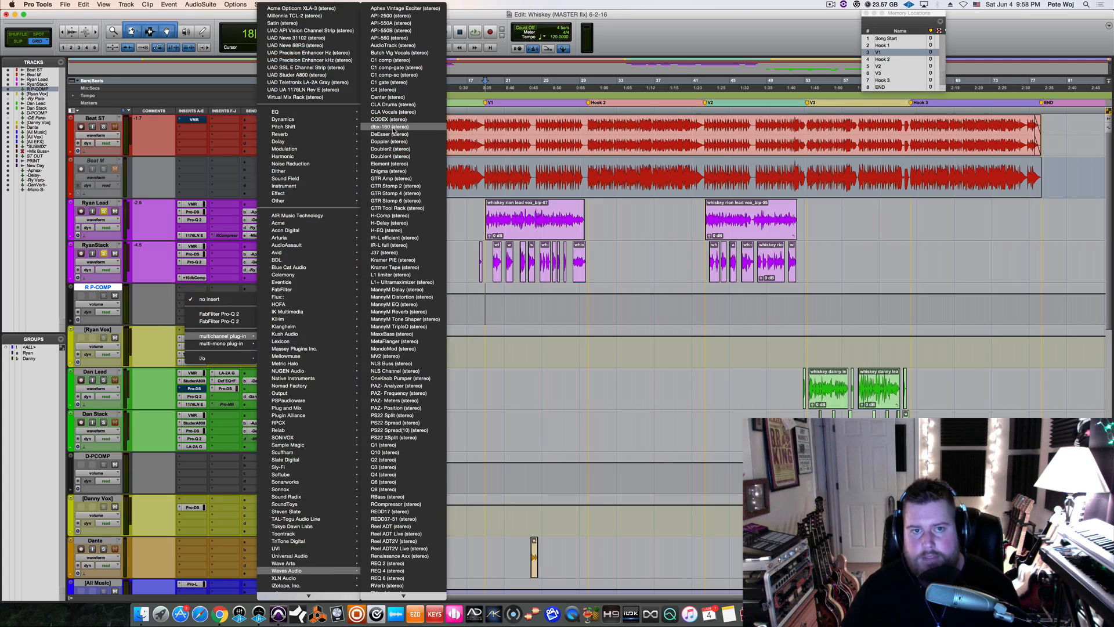
pyautogui.press('Escape')
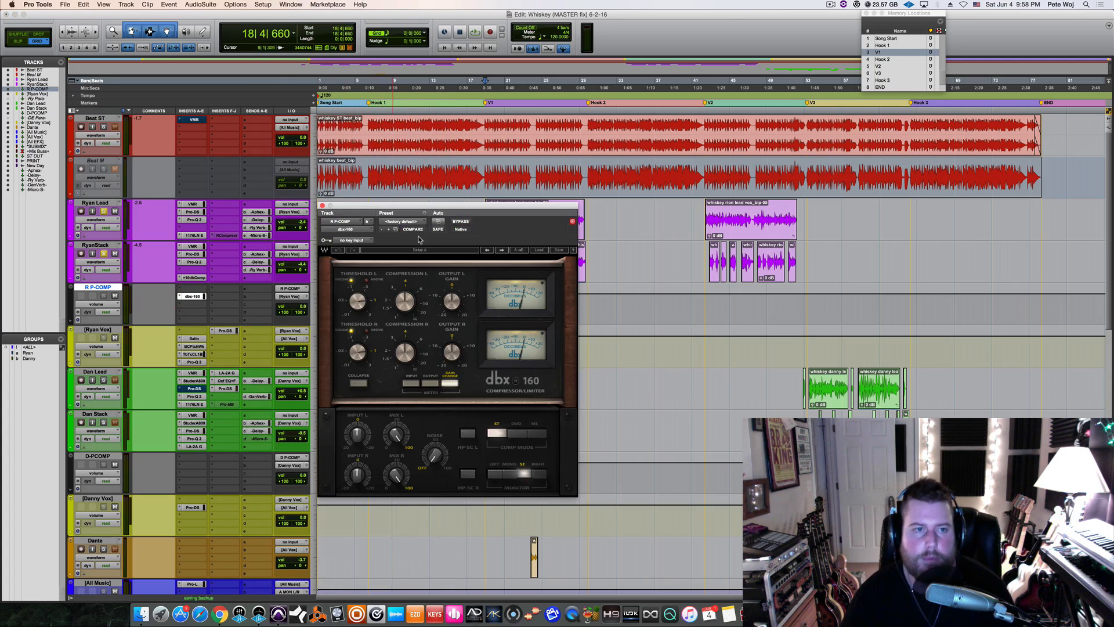
pyautogui.click(359, 383)
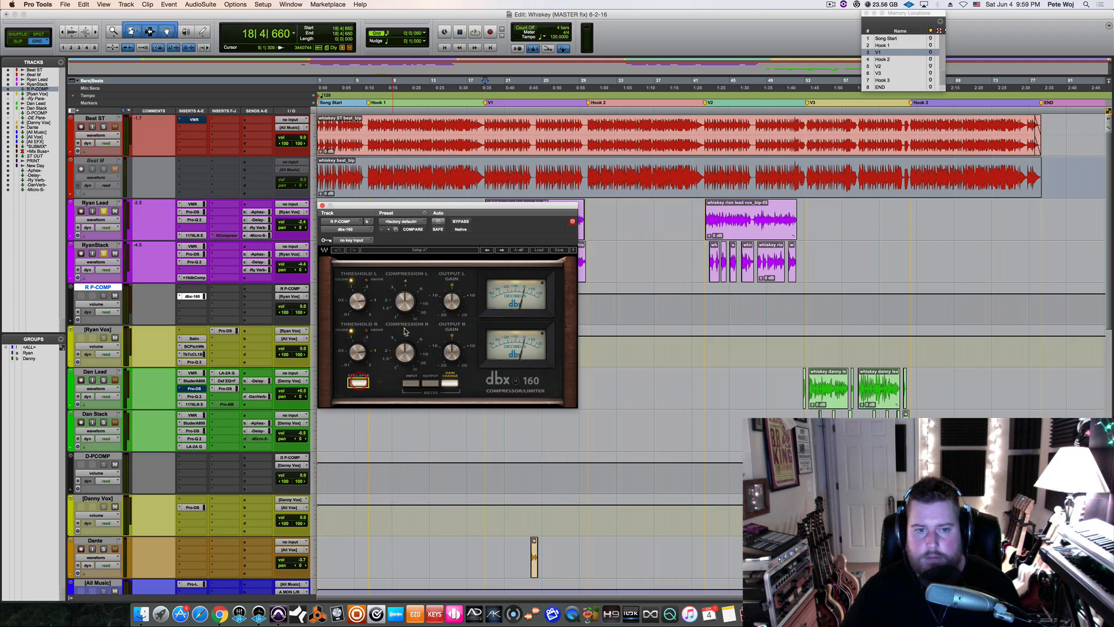
pyautogui.moveTo(459, 207); pyautogui.dragTo(459, 301)
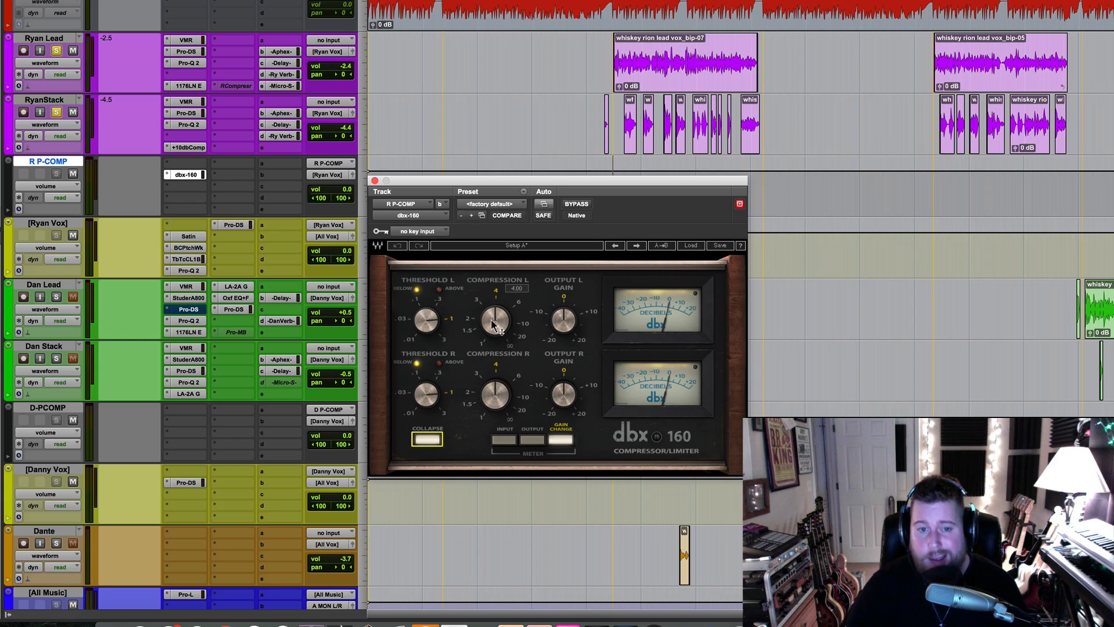
# Step: Set the dbx-160's compression ratio to 12
pyautogui.click(494, 321)
pyautogui.write('2')
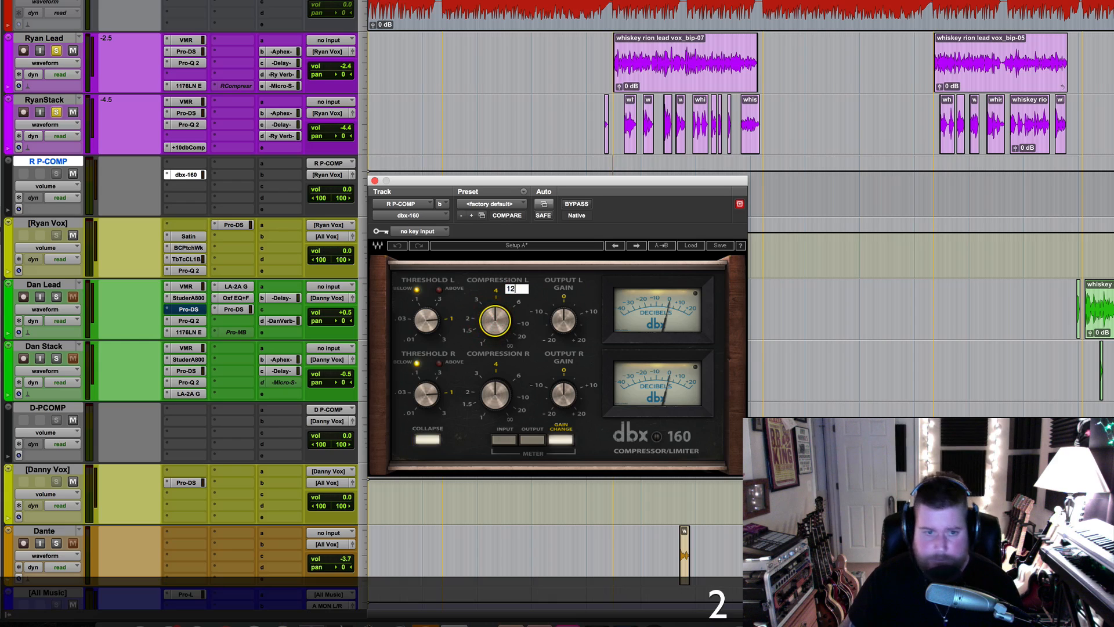
pyautogui.press('Return')
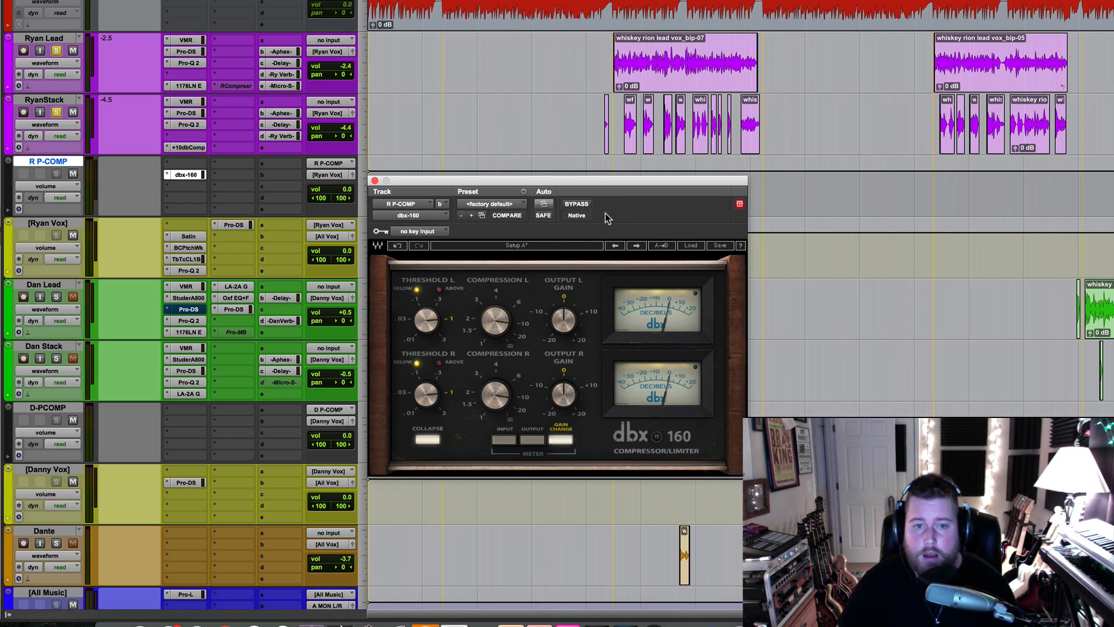
# Step: Add a send from Ryan Lead's slot a to the R P-COMP (Stereo) bus and set its level to 0.0 dB
pyautogui.click(282, 42)
pyautogui.moveTo(301, 82)
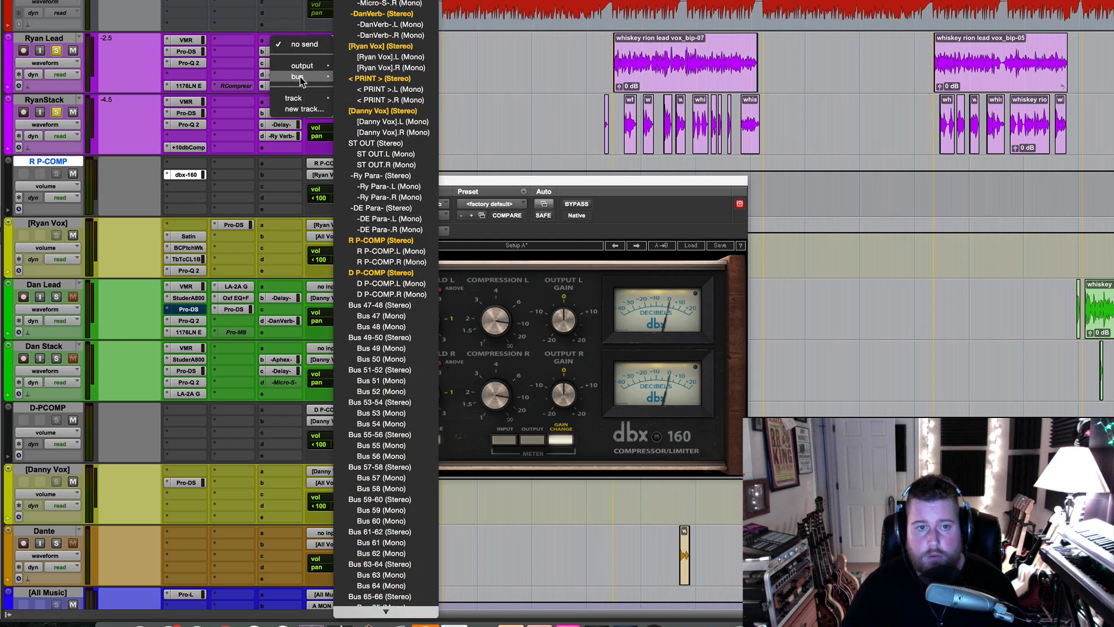
pyautogui.click(370, 241)
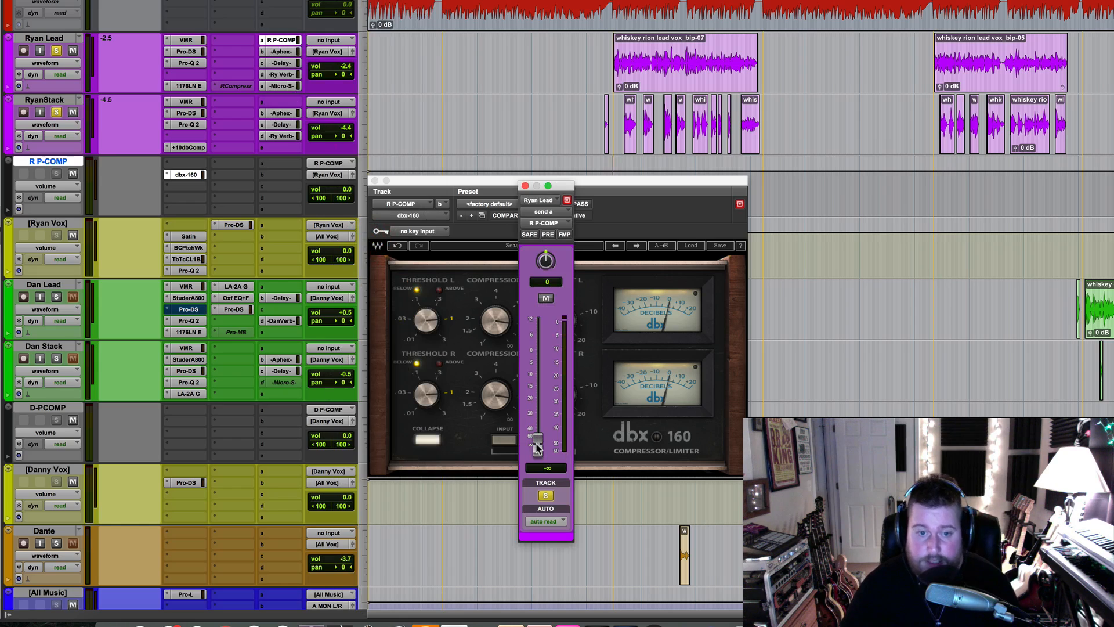
pyautogui.keyDown('alt'); pyautogui.click(537, 445); pyautogui.keyUp('alt')
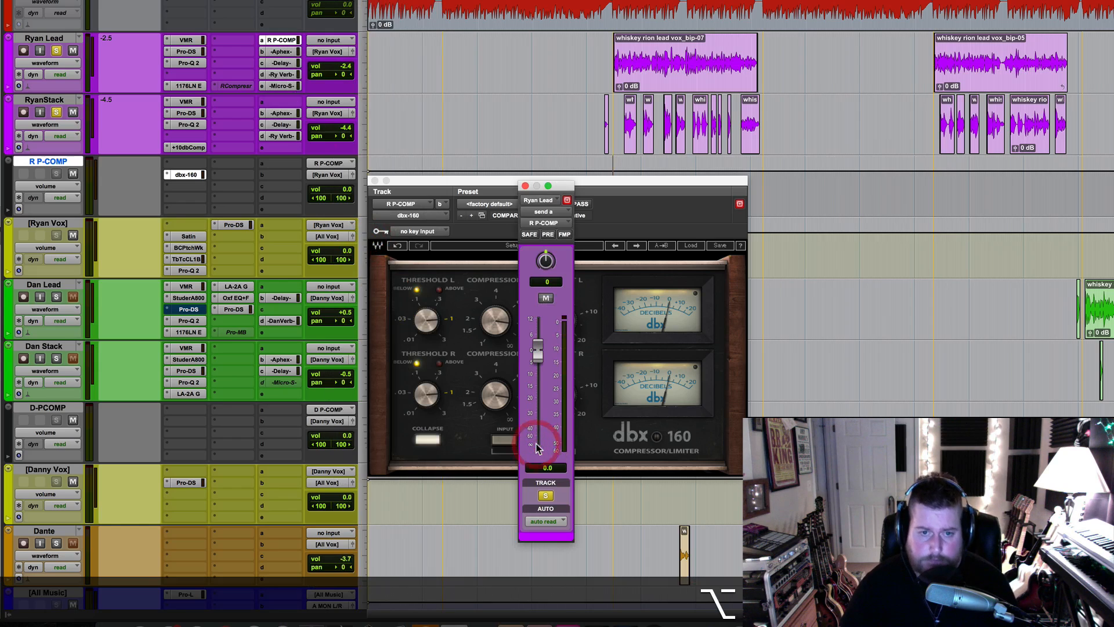
pyautogui.click(525, 186)
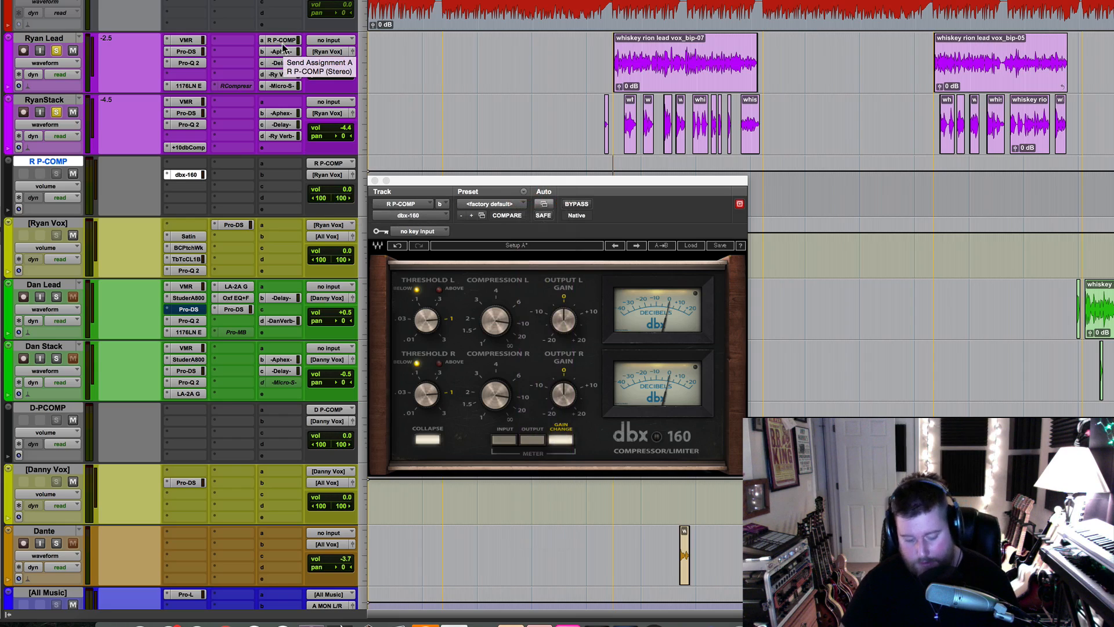
# Step: Copy Ryan Lead's R P-COMP send to slot a of RyanStack and play back the soloed vocals
pyautogui.press('alt')
pyautogui.moveTo(282, 40); pyautogui.dragTo(282, 103)
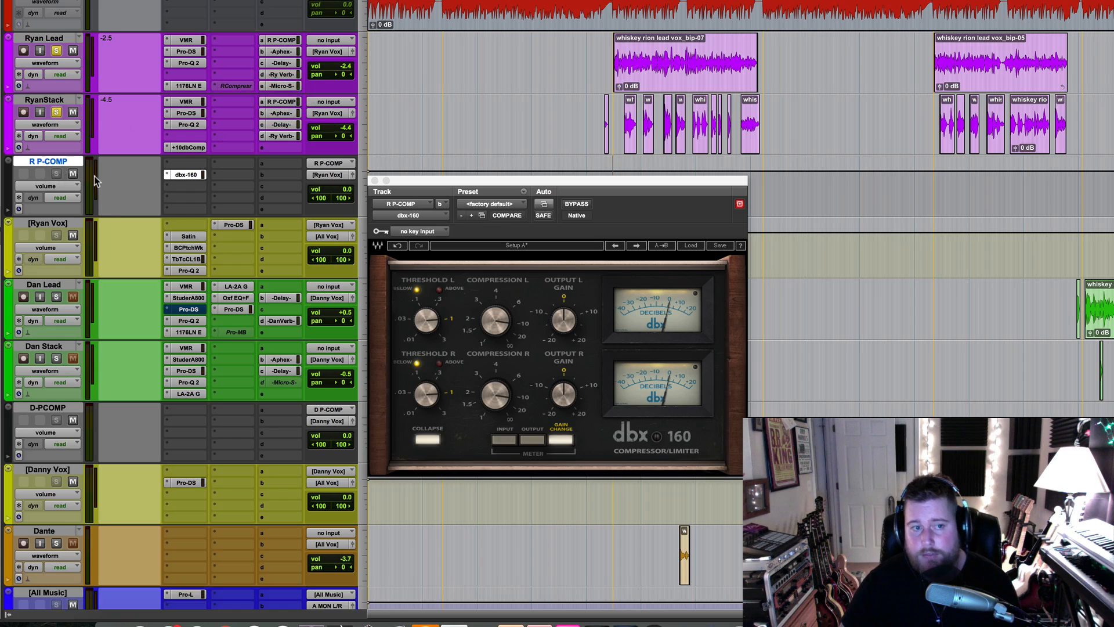
pyautogui.press('space')
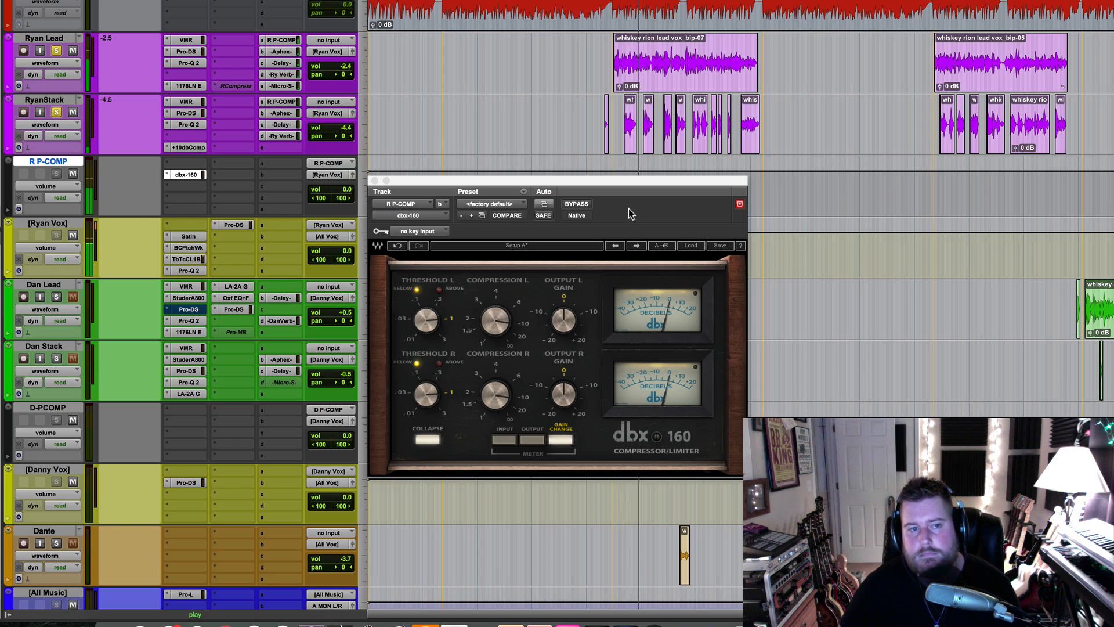
pyautogui.press('space')
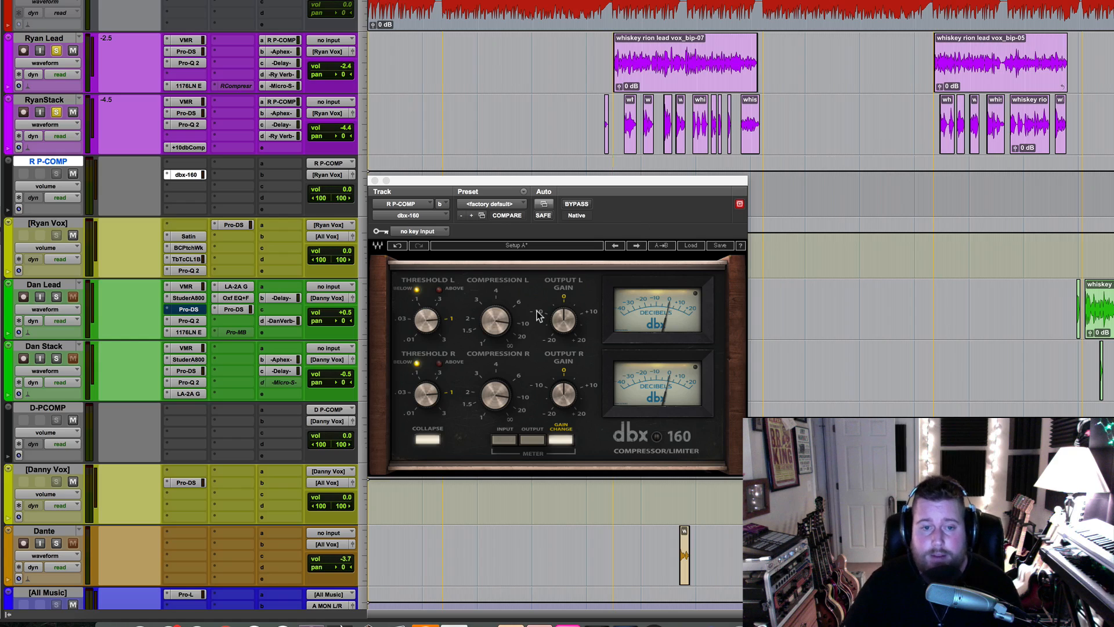
# Step: Lower the dbx-160's threshold on R P-COMP while the soloed vocals play
pyautogui.click(432, 335)
pyautogui.press('space')
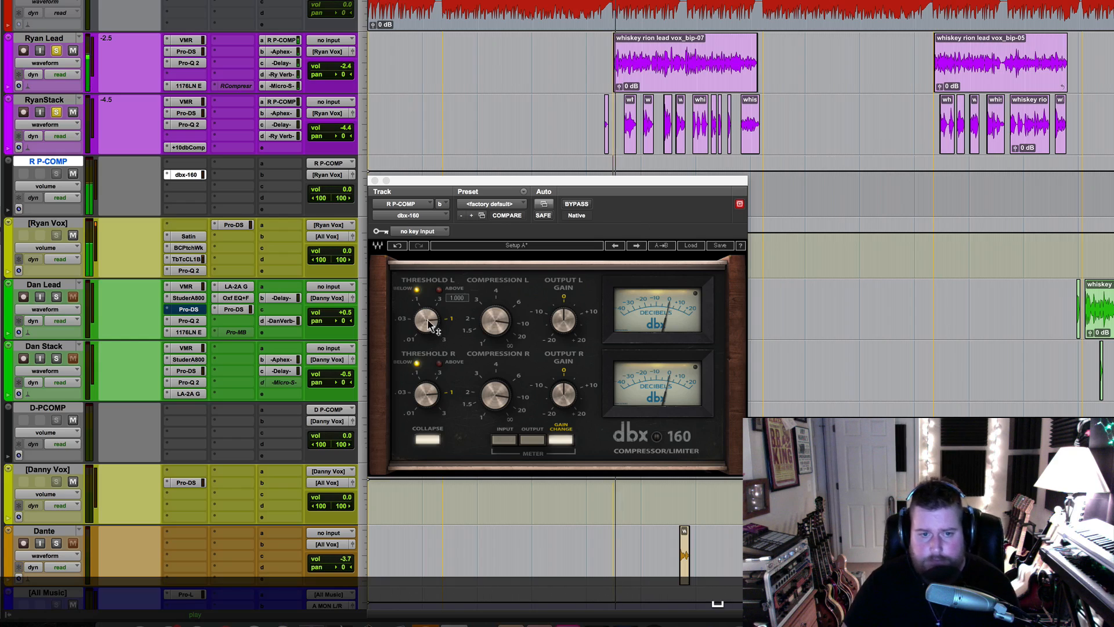
pyautogui.press('Down')
pyautogui.press('Down')
pyautogui.press('Down')
pyautogui.press('Down')
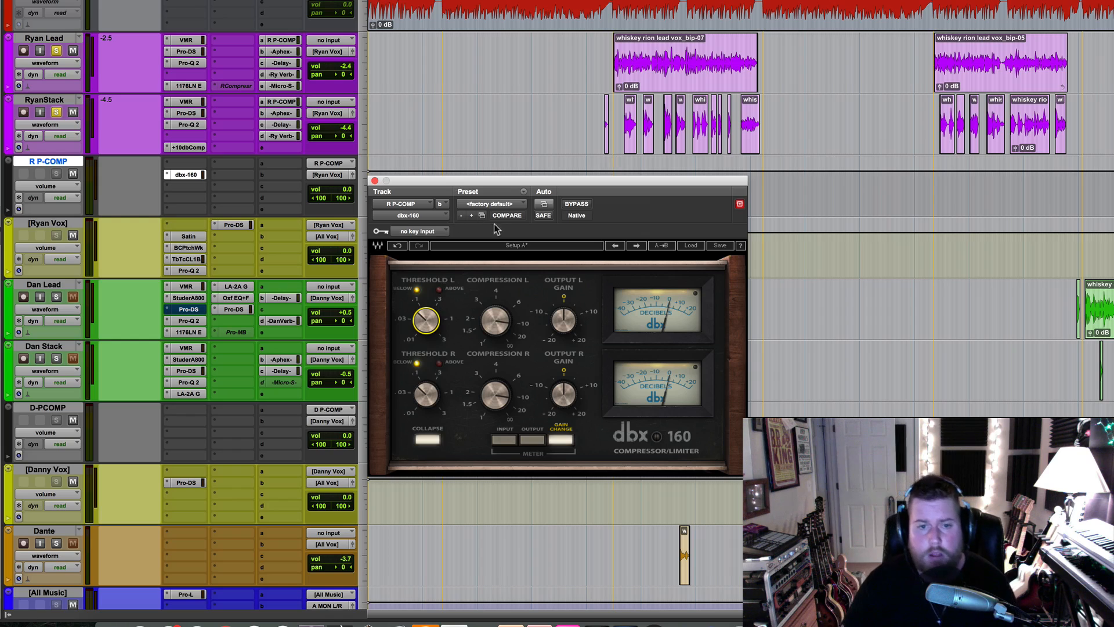
# Step: Play the soloed vocals again and lower the dbx-160's threshold on R P-COMP further
pyautogui.moveTo(563, 321)
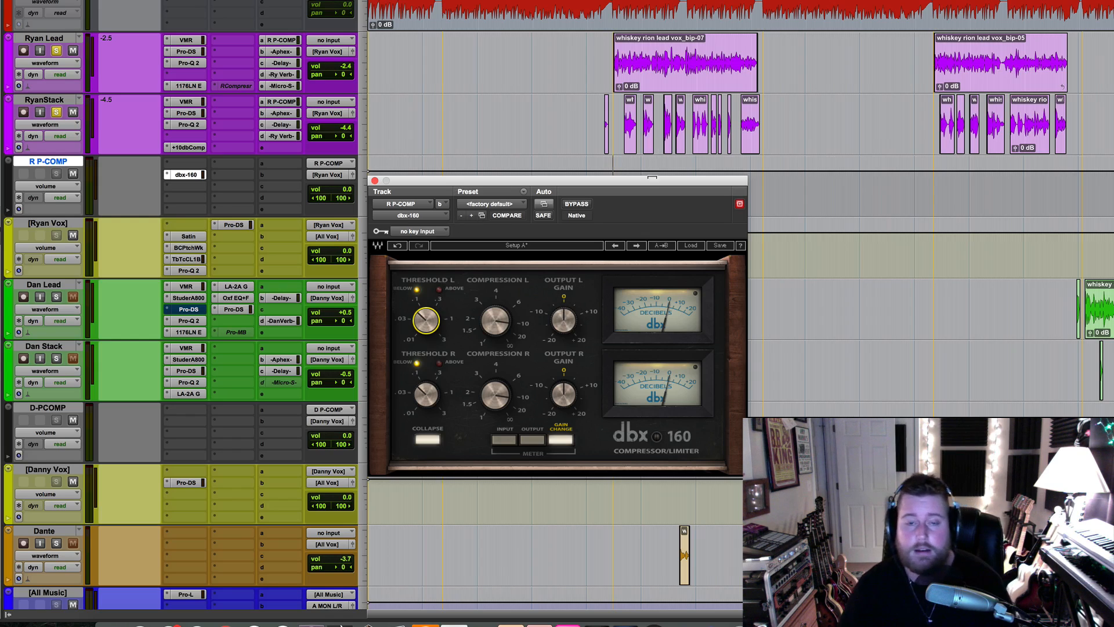
pyautogui.press('space')
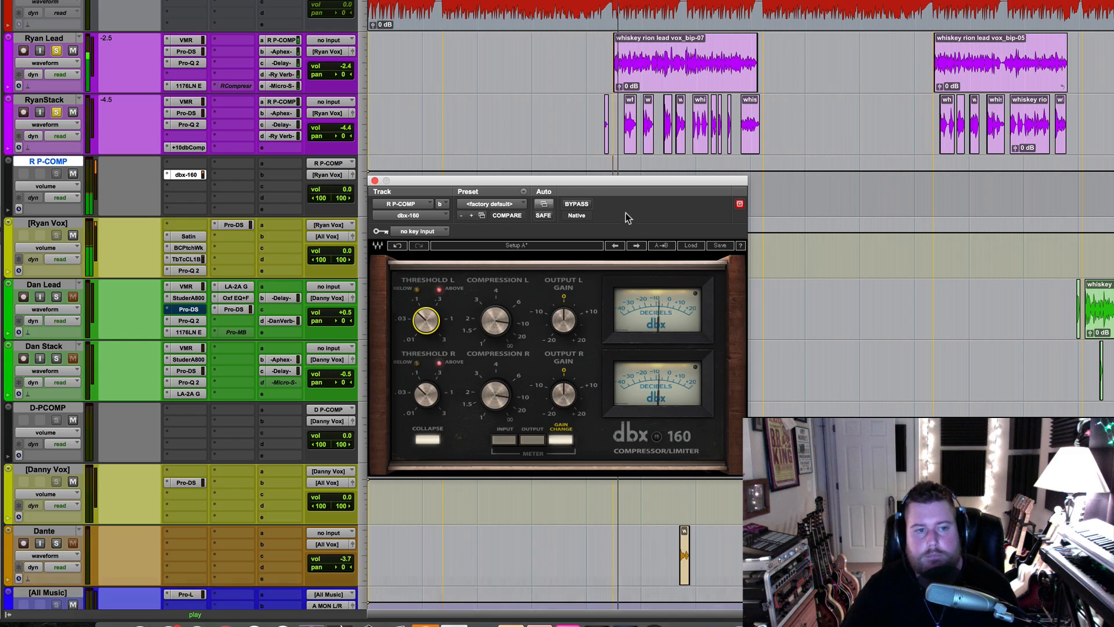
pyautogui.click(429, 334)
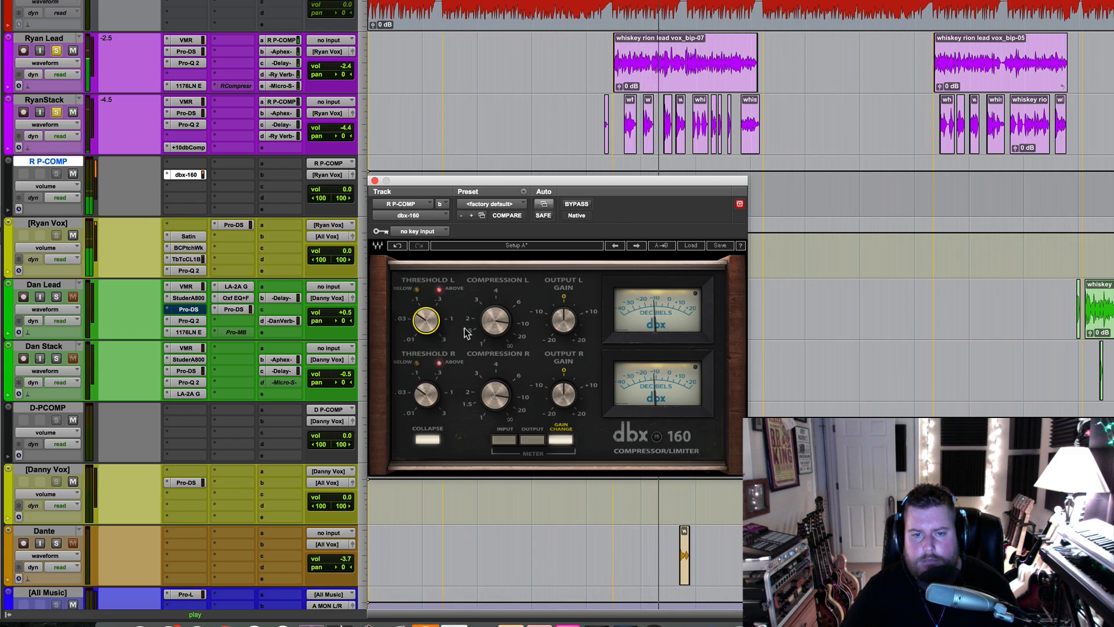
pyautogui.moveTo(426, 321); pyautogui.dragTo(426, 323)
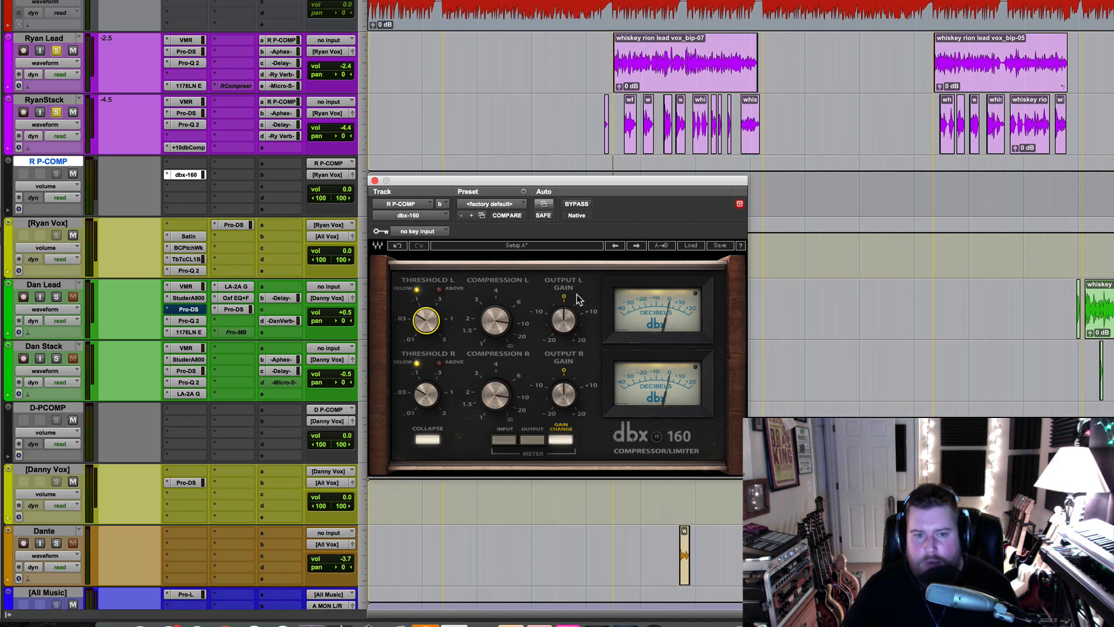
# Step: Fine-tune the dbx-160's output gain while the soloed vocals play
pyautogui.press('space')
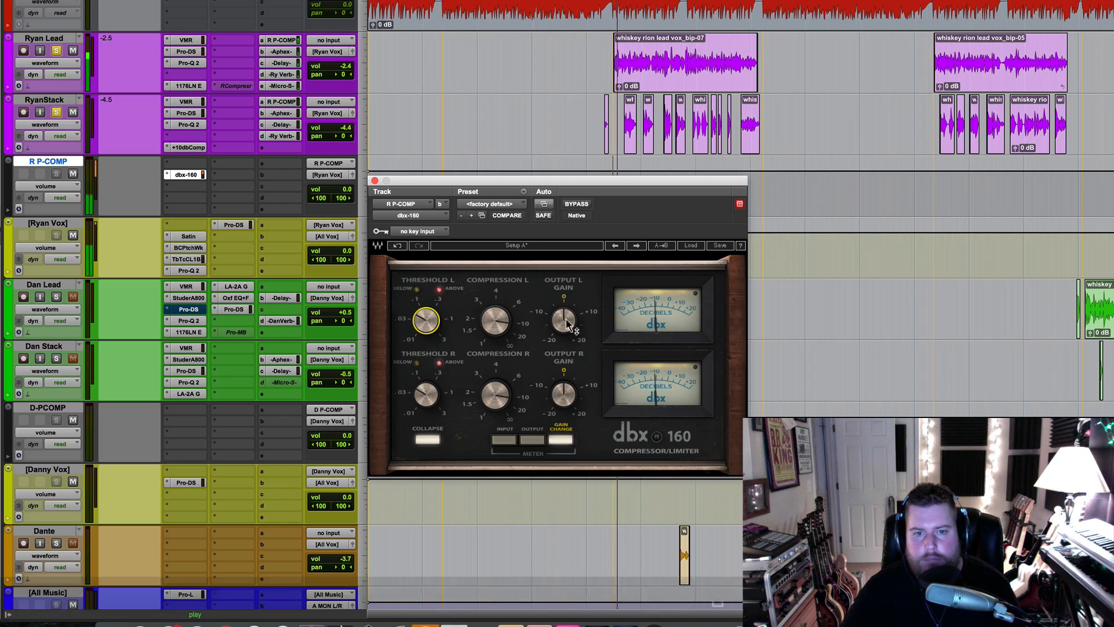
pyautogui.moveTo(568, 325); pyautogui.dragTo(568, 286)
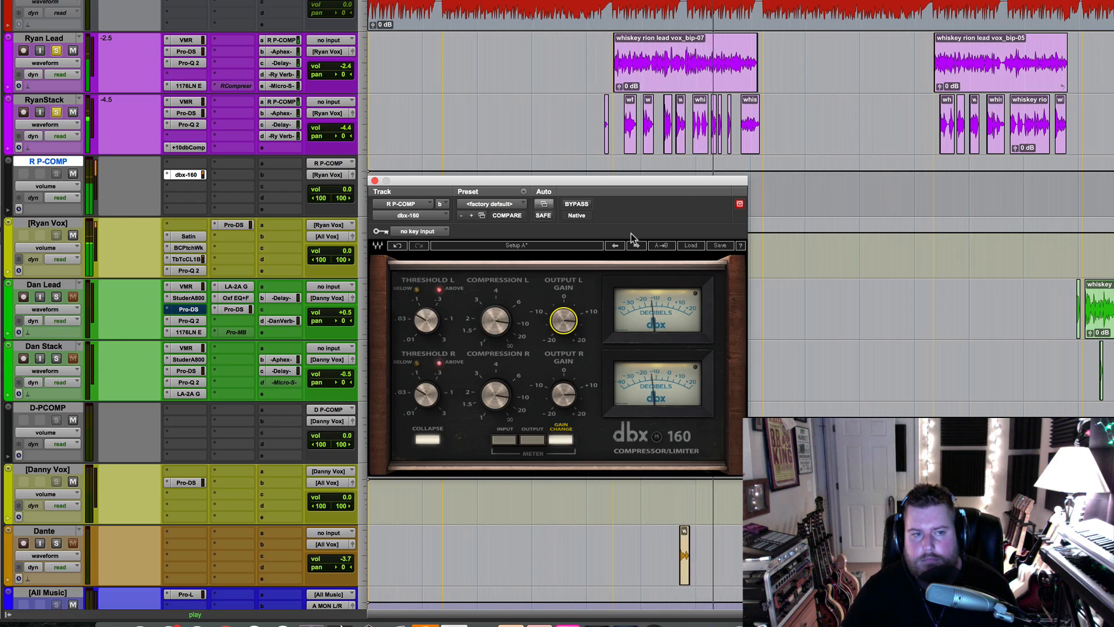
pyautogui.press('space')
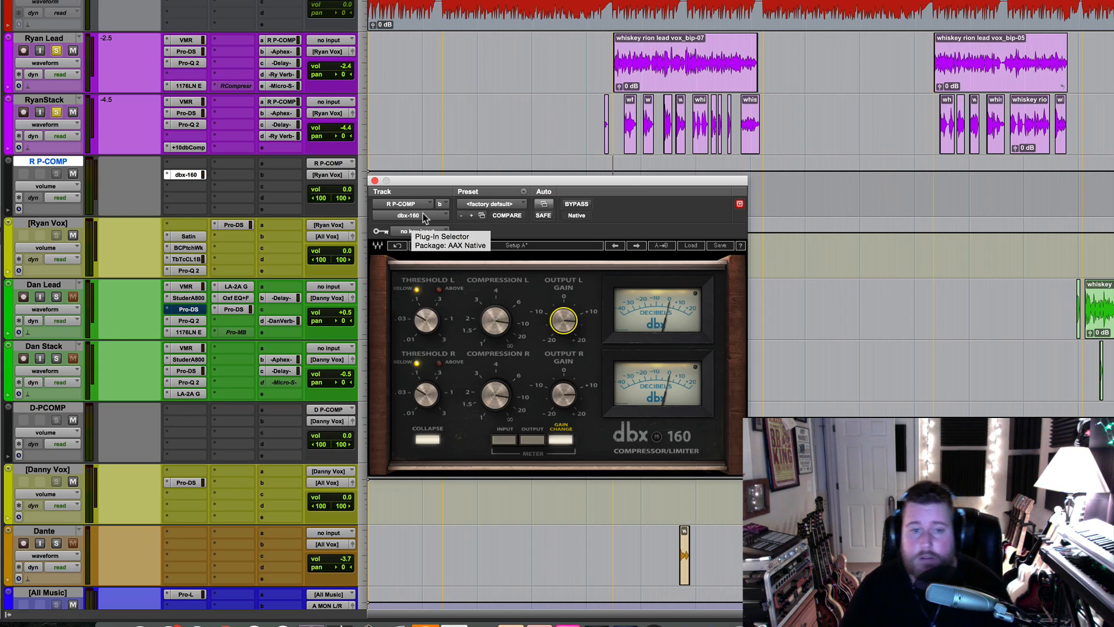
# Step: Close the dbx-160 and blend R P-COMP's volume up from -∞ to -9.2 dB during vocal playback
pyautogui.click(375, 182)
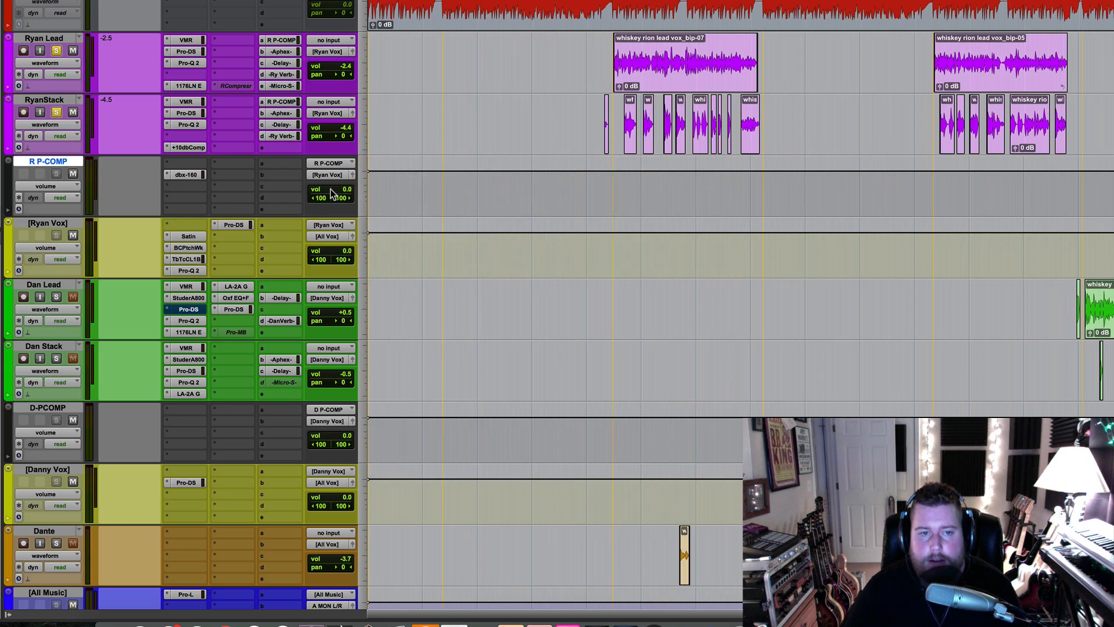
pyautogui.press('space')
pyautogui.moveTo(331, 193); pyautogui.dragTo(330, 247)
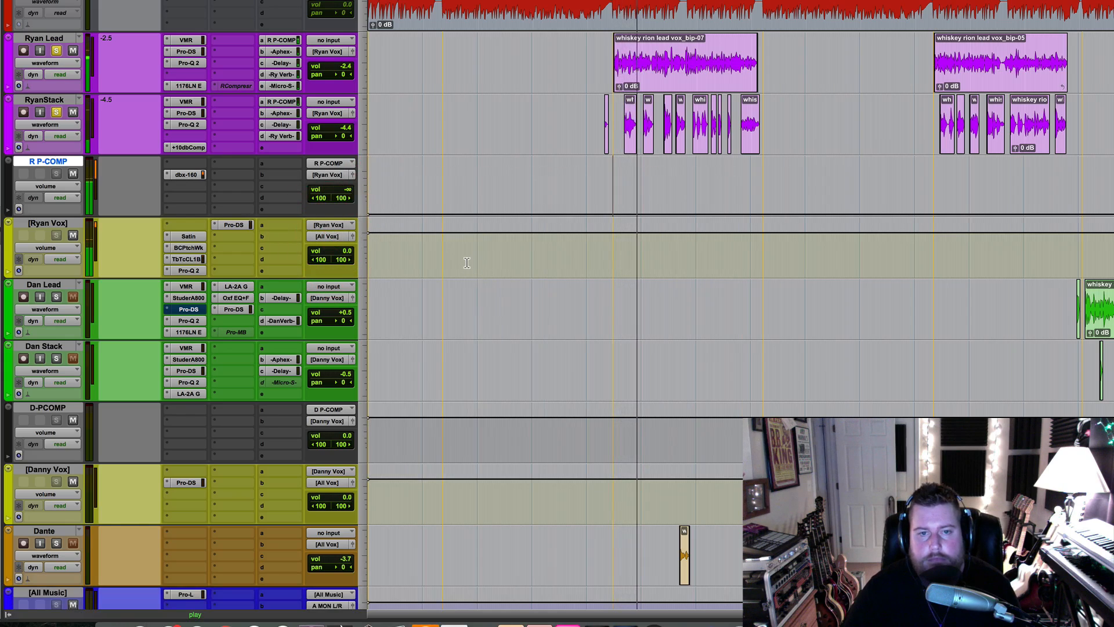
pyautogui.press('space')
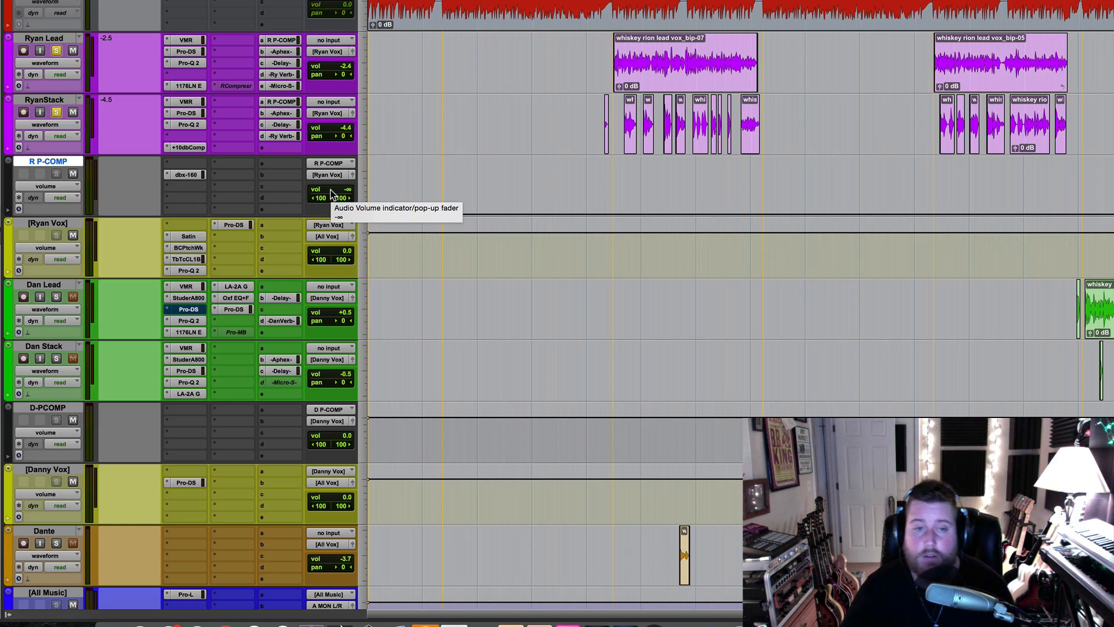
pyautogui.press('space')
pyautogui.moveTo(332, 193); pyautogui.dragTo(335, 164)
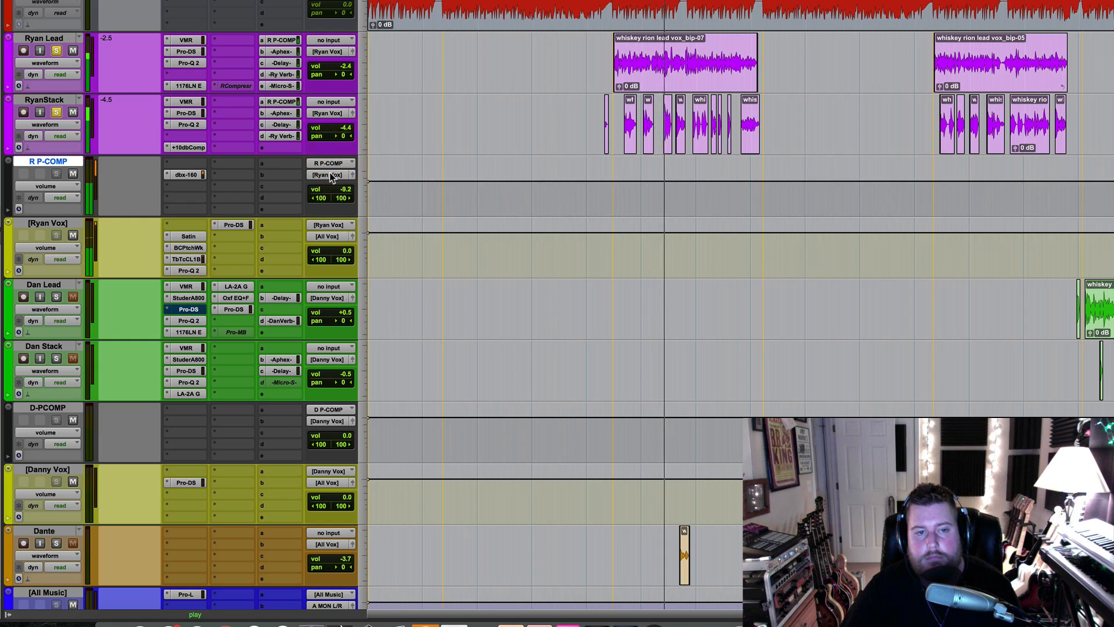
# Step: Compare the vocals with R P-COMP temporarily muted and unsolo Ryan Lead and RyanStack
pyautogui.click(73, 173)
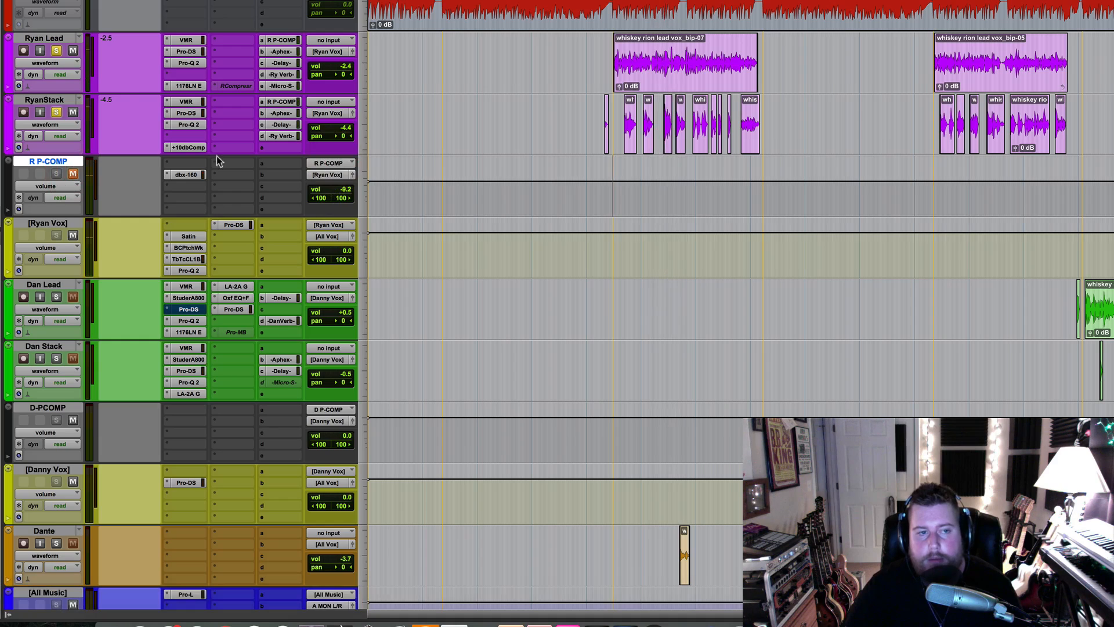
pyautogui.click(56, 51)
pyautogui.click(56, 112)
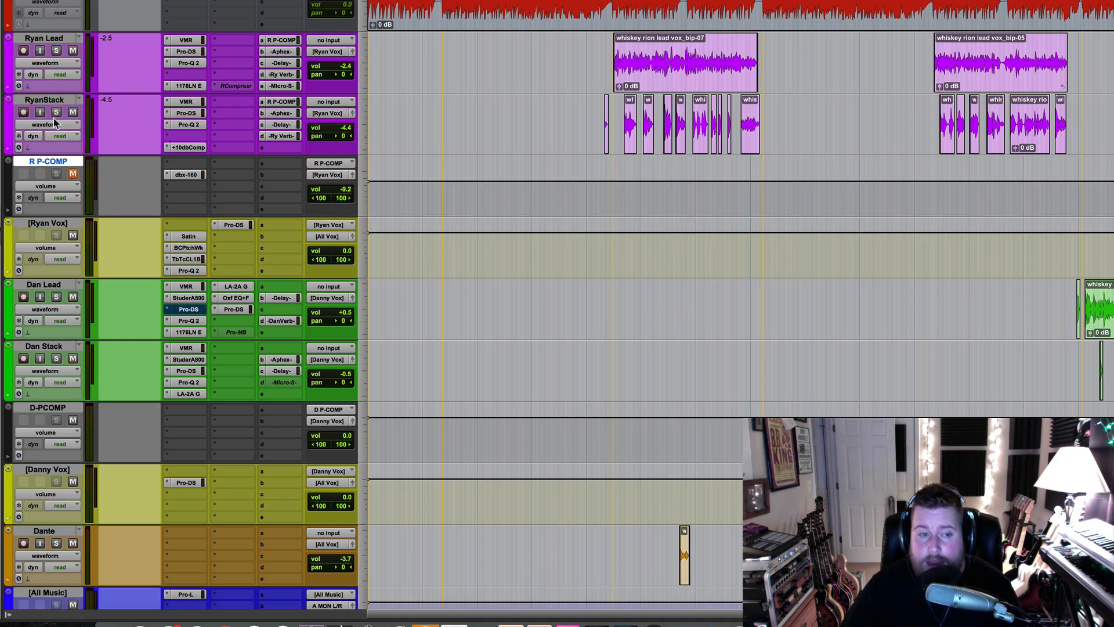
pyautogui.click(73, 174)
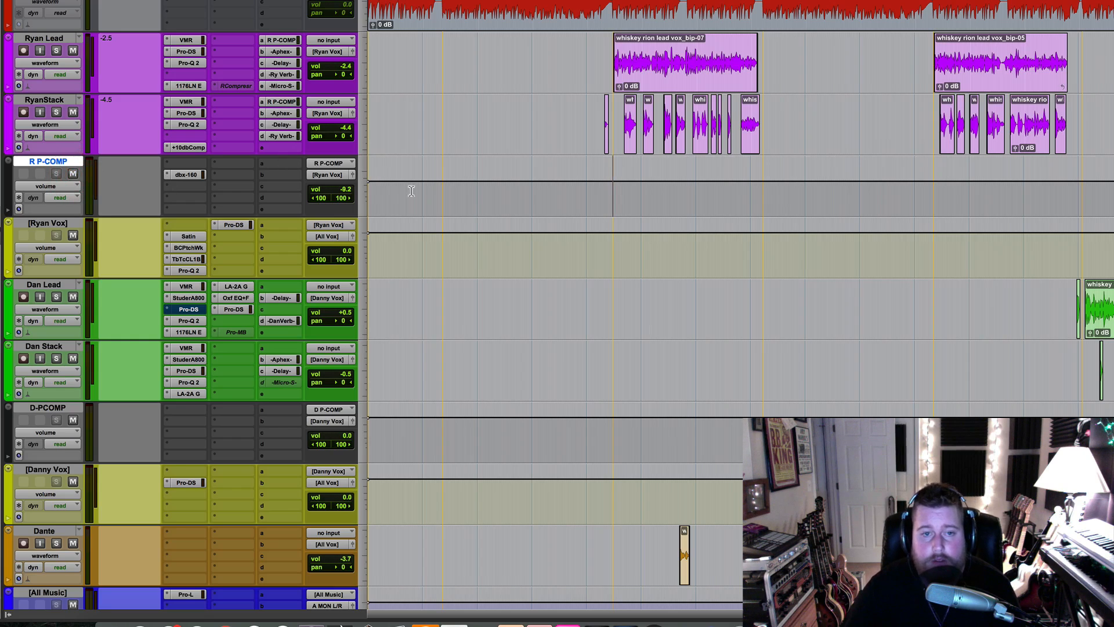
# Step: Play the full mix, set R P-COMP's volume to -7.9 dB and compare it with the track muted and unmuted
pyautogui.press('space')
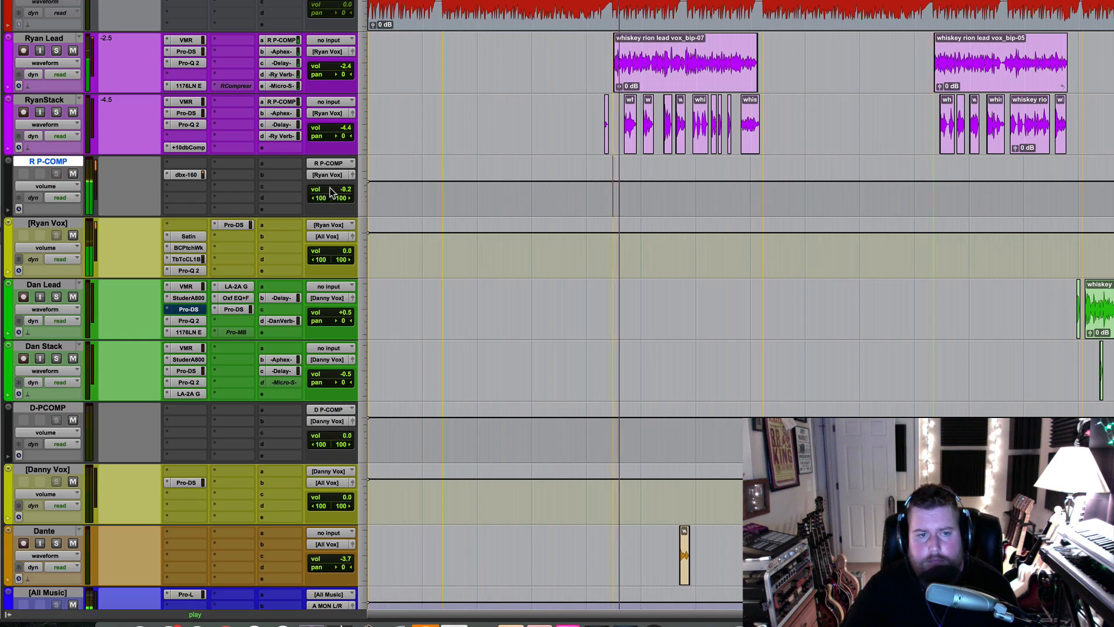
pyautogui.moveTo(330, 190); pyautogui.dragTo(330, 190)
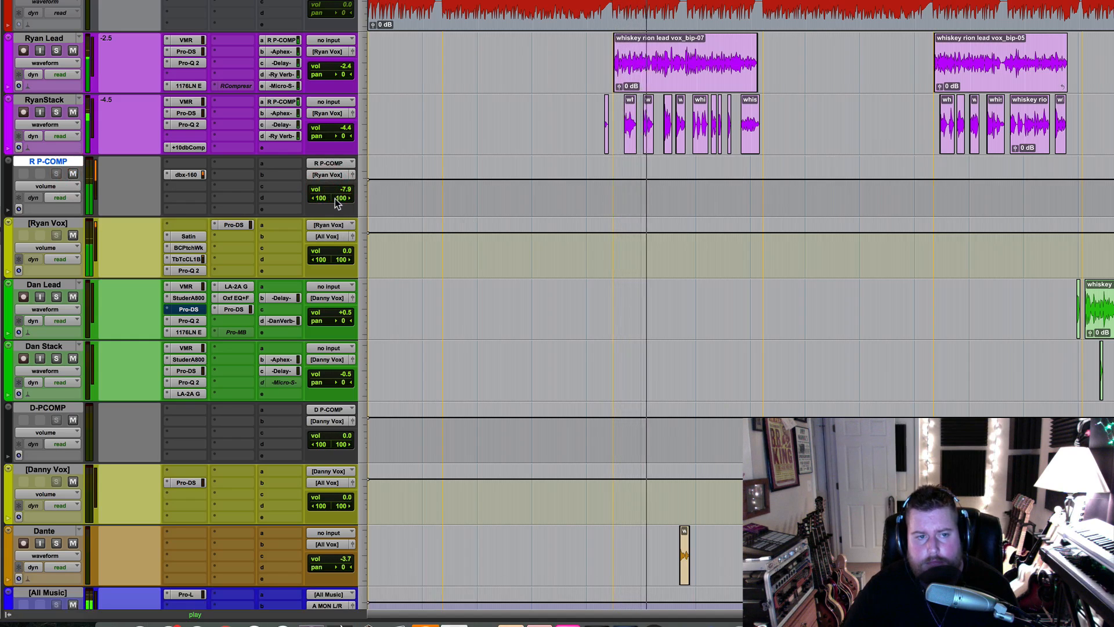
pyautogui.click(73, 174)
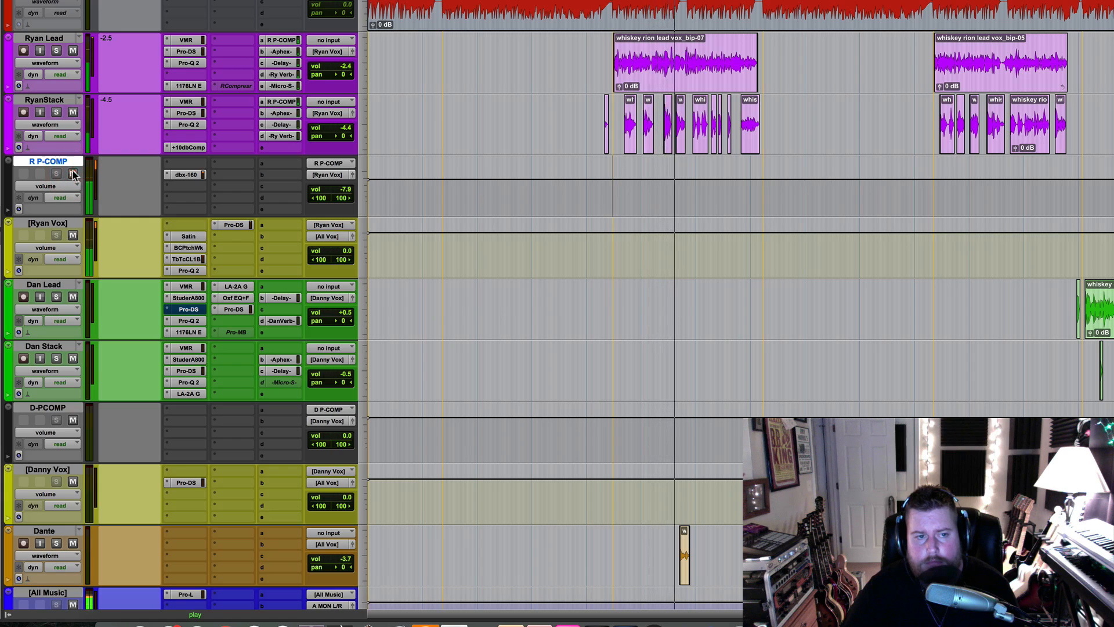
pyautogui.click(73, 173)
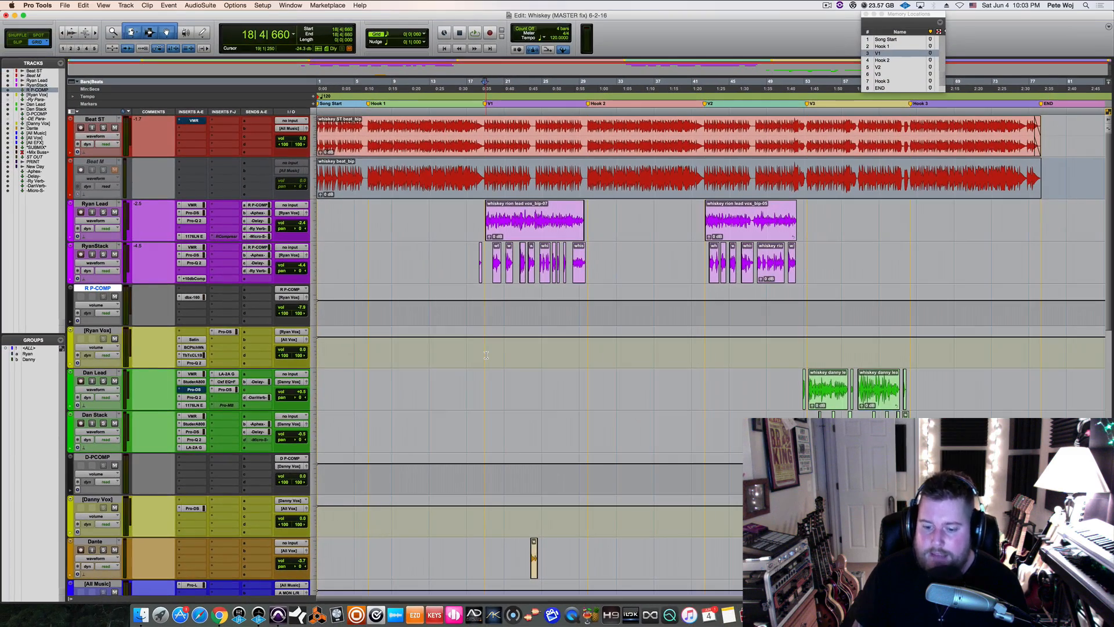
# Step: Insert the stereo UAD API 550A equalizer after the dbx-160 on R P-COMP
pyautogui.click(193, 305)
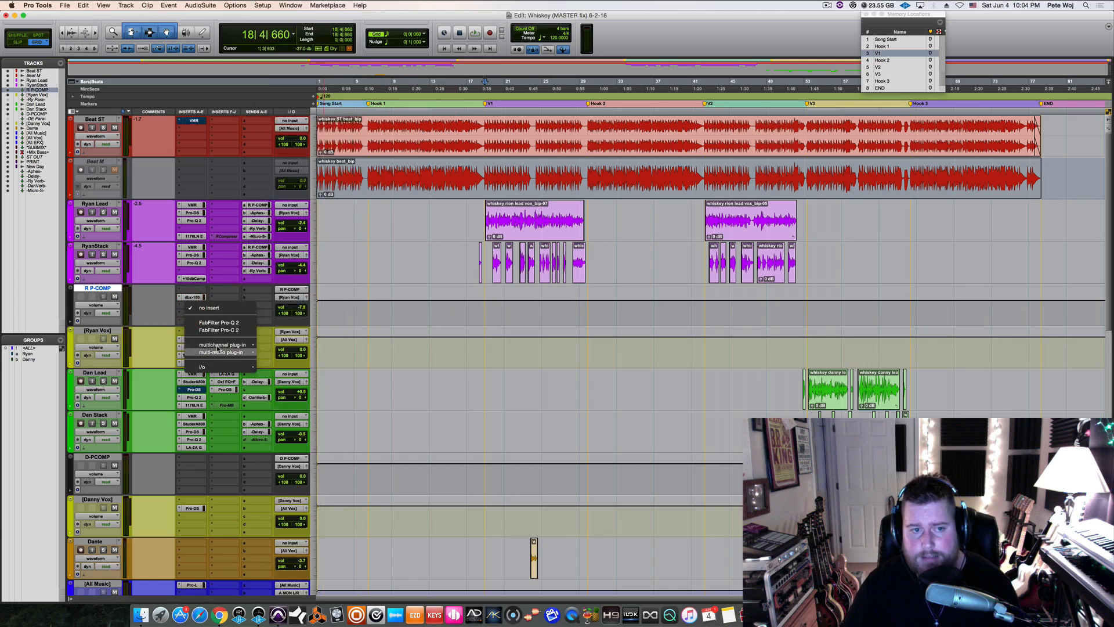
pyautogui.moveTo(218, 347)
pyautogui.moveTo(320, 363)
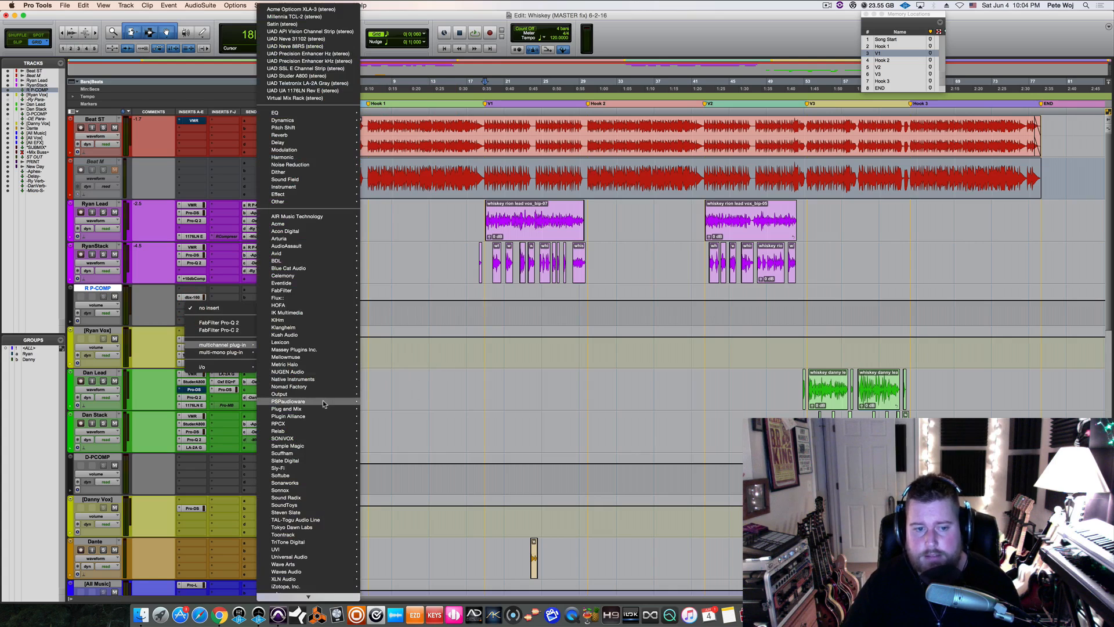
pyautogui.moveTo(332, 560)
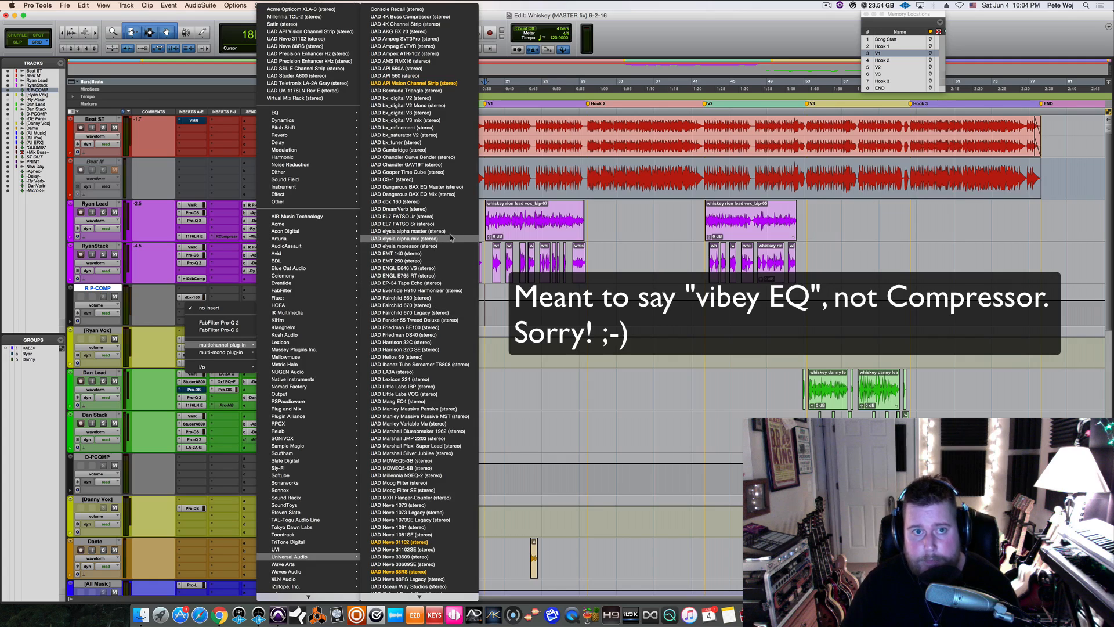
pyautogui.click(401, 69)
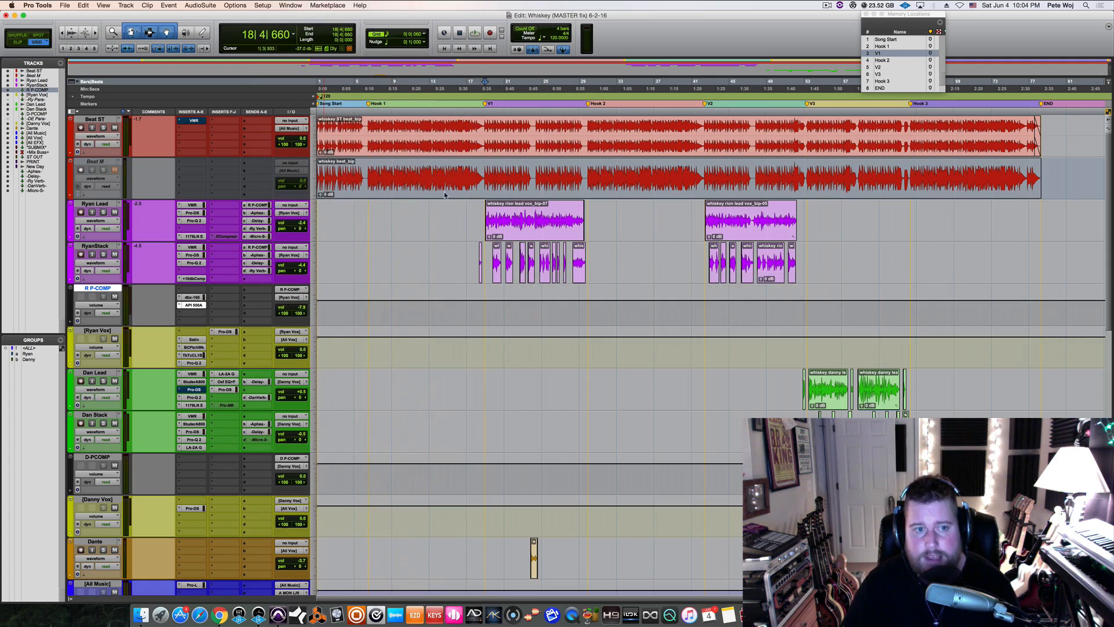
pyautogui.moveTo(453, 301)
pyautogui.mouseDown()
pyautogui.moveTo(478, 304)
pyautogui.moveTo(458, 295)
pyautogui.mouseUp()
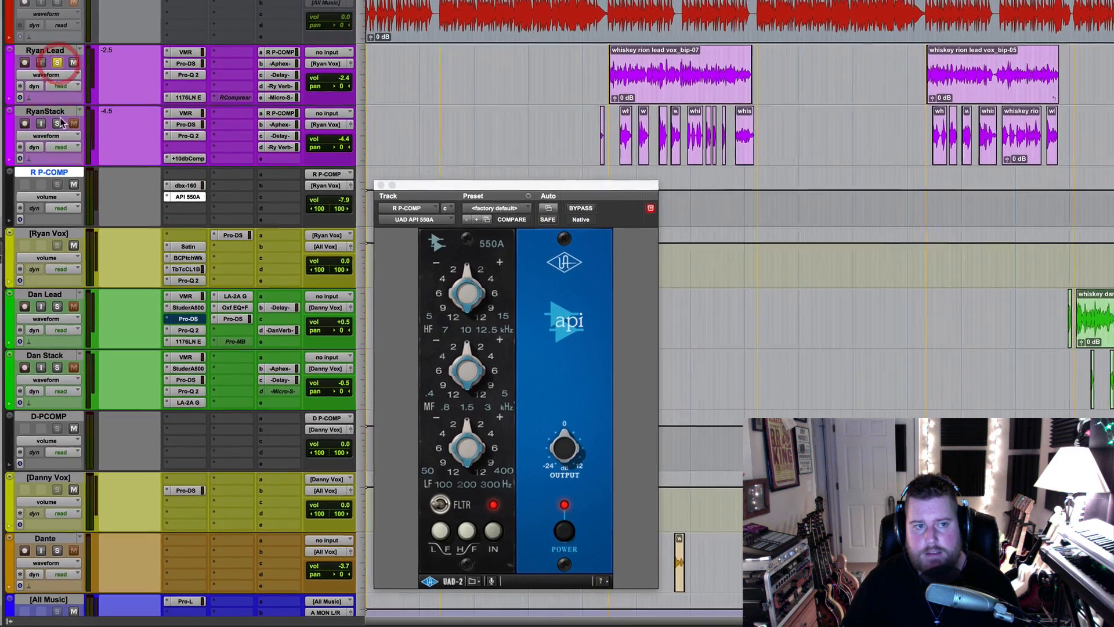
# Step: Solo Ryan Lead and RyanStack and boost the API 550A's MF band by 4 at 3 kHz and its HF band by 2
pyautogui.click(103, 254)
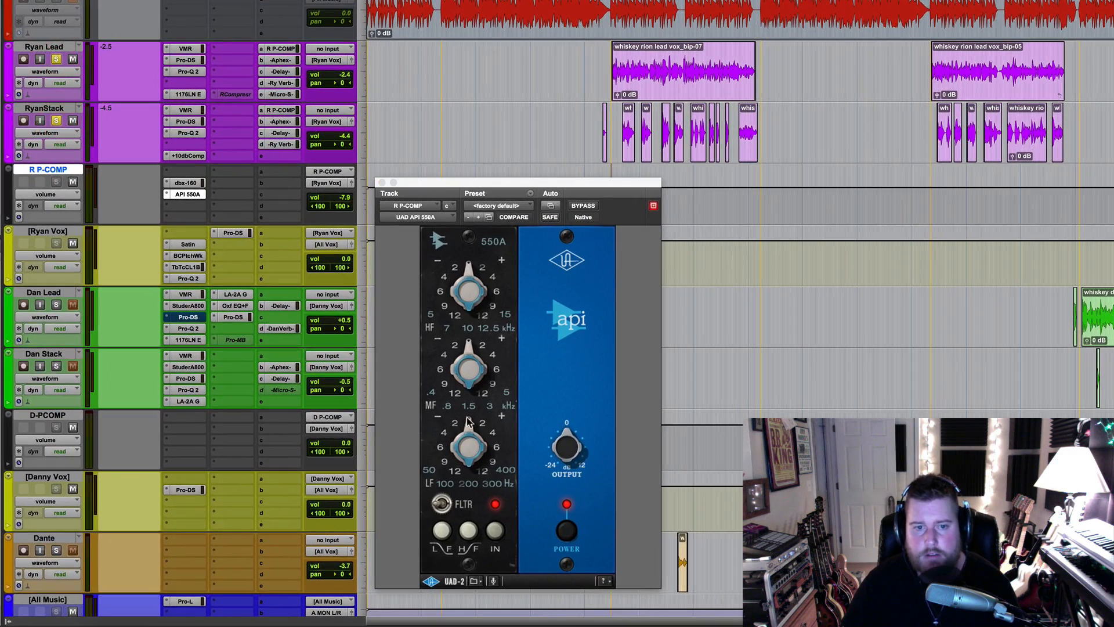
pyautogui.click(489, 411)
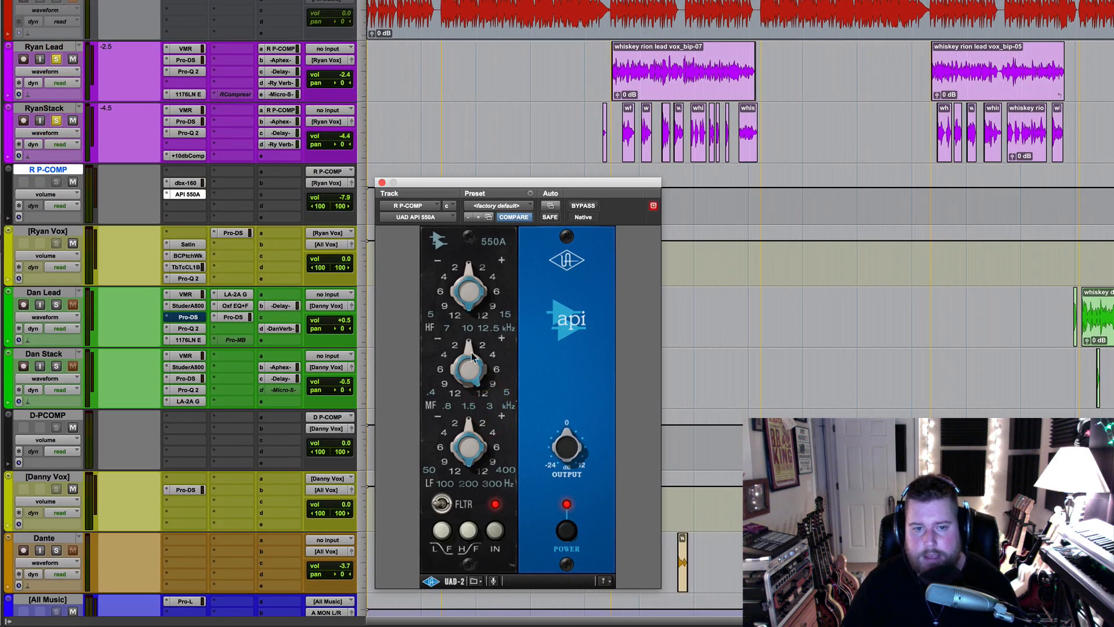
pyautogui.moveTo(470, 347); pyautogui.dragTo(464, 316)
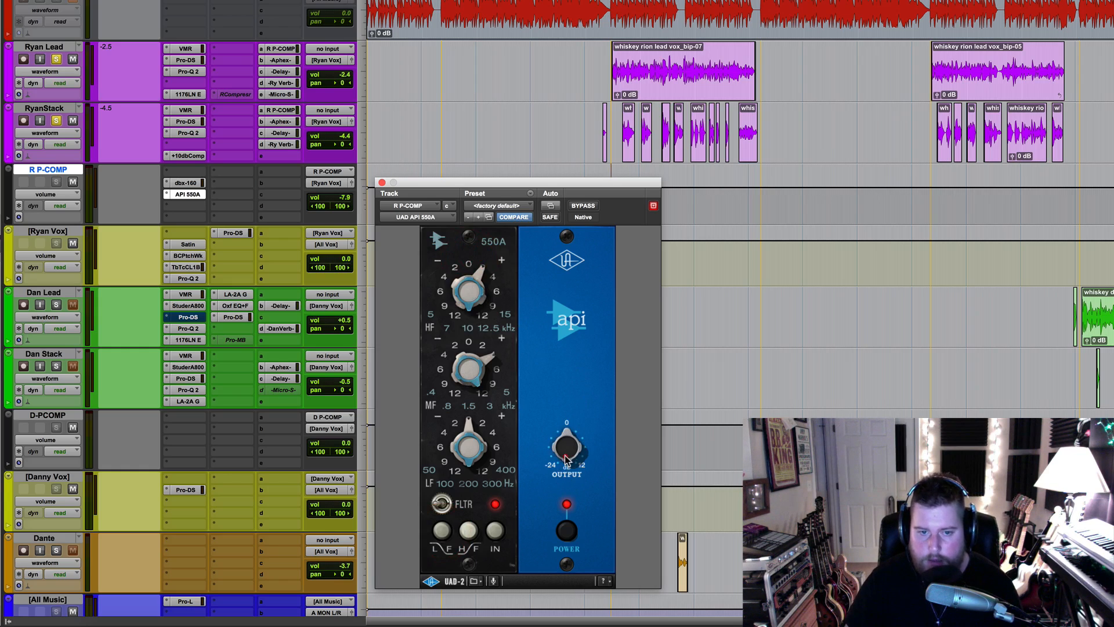
# Step: Play the mix with Ryan Lead and RyanStack unsoloed and try the API 550A's MF gain at +12 before returning it to +4
pyautogui.press('space')
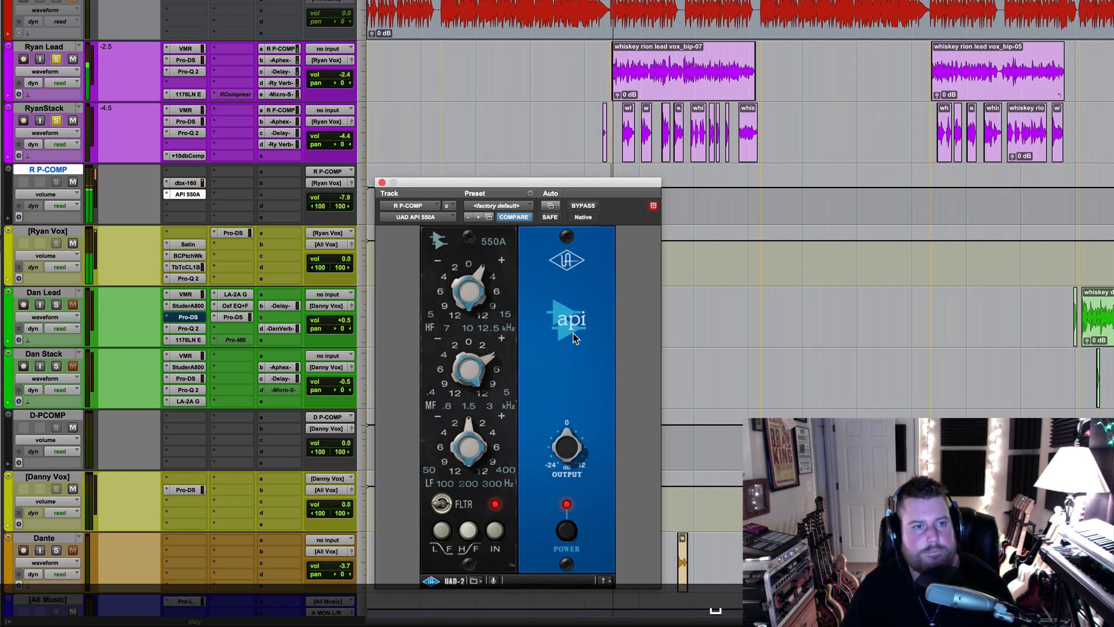
pyautogui.click(56, 59)
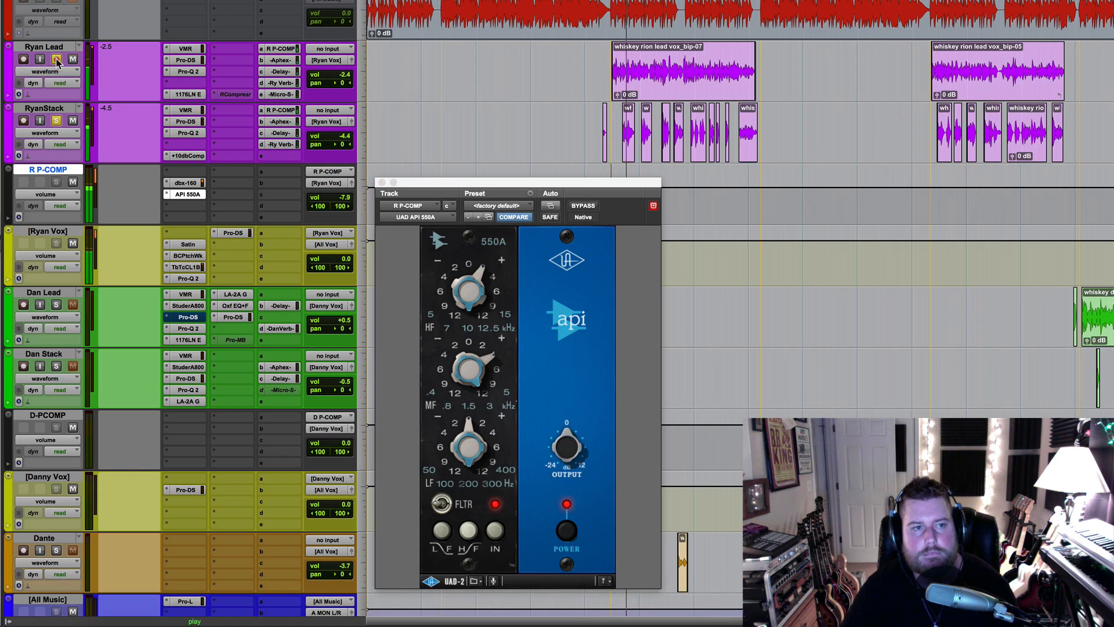
pyautogui.click(57, 120)
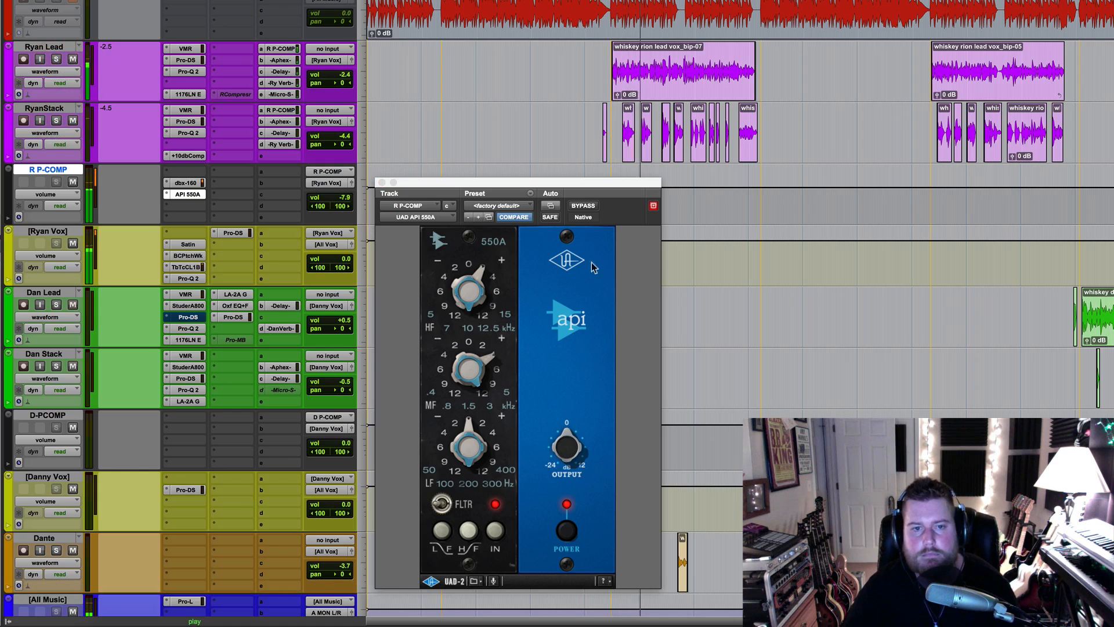
pyautogui.click(472, 346)
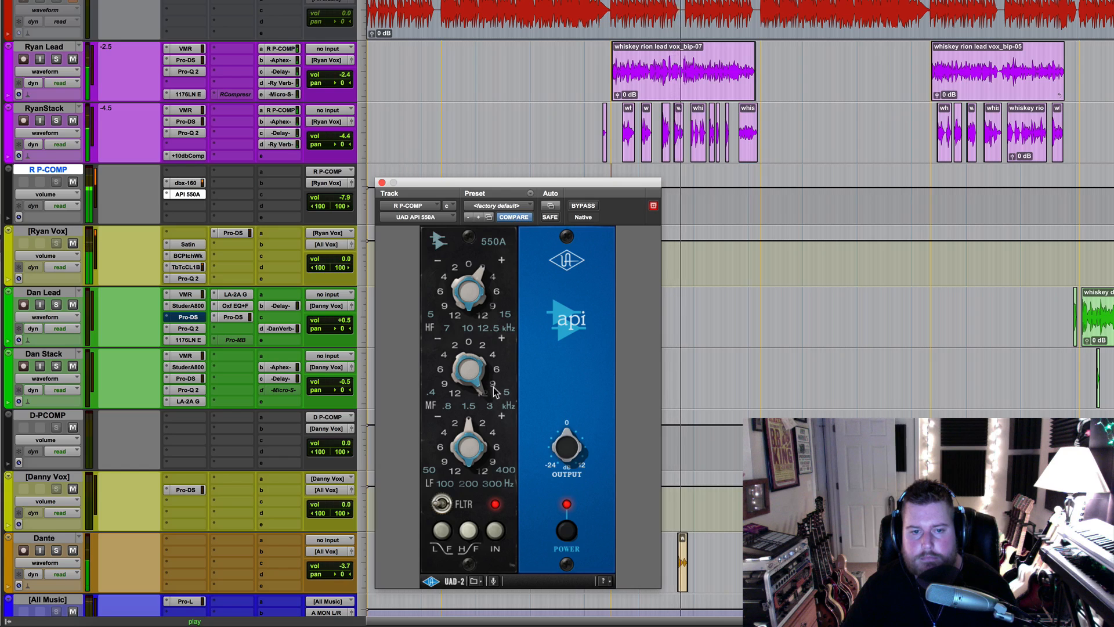
pyautogui.moveTo(474, 350); pyautogui.dragTo(471, 380)
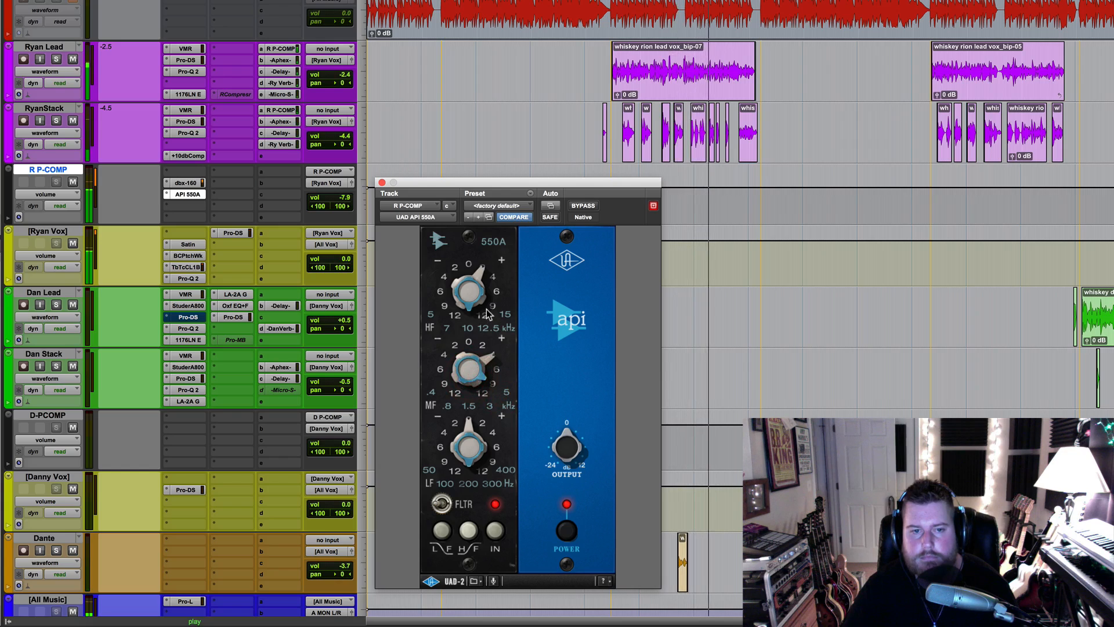
# Step: Solo Ryan Lead and RyanStack again and raise the API 550A's MF gain to +12 while auditioning the vocals
pyautogui.click(55, 59)
pyautogui.click(56, 120)
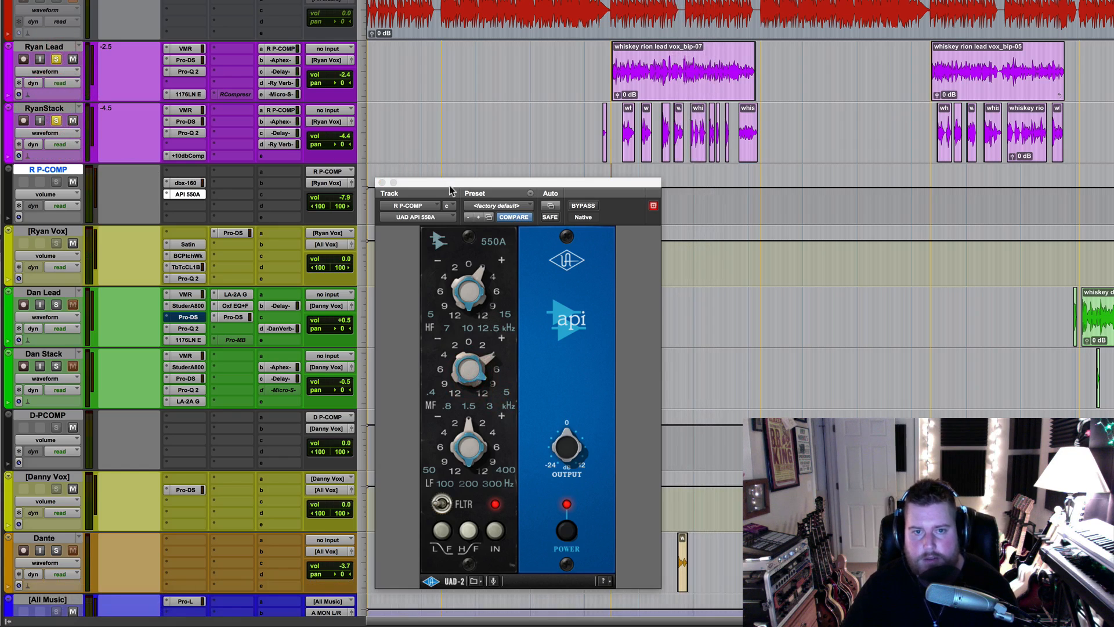
pyautogui.click(470, 340)
pyautogui.press('space')
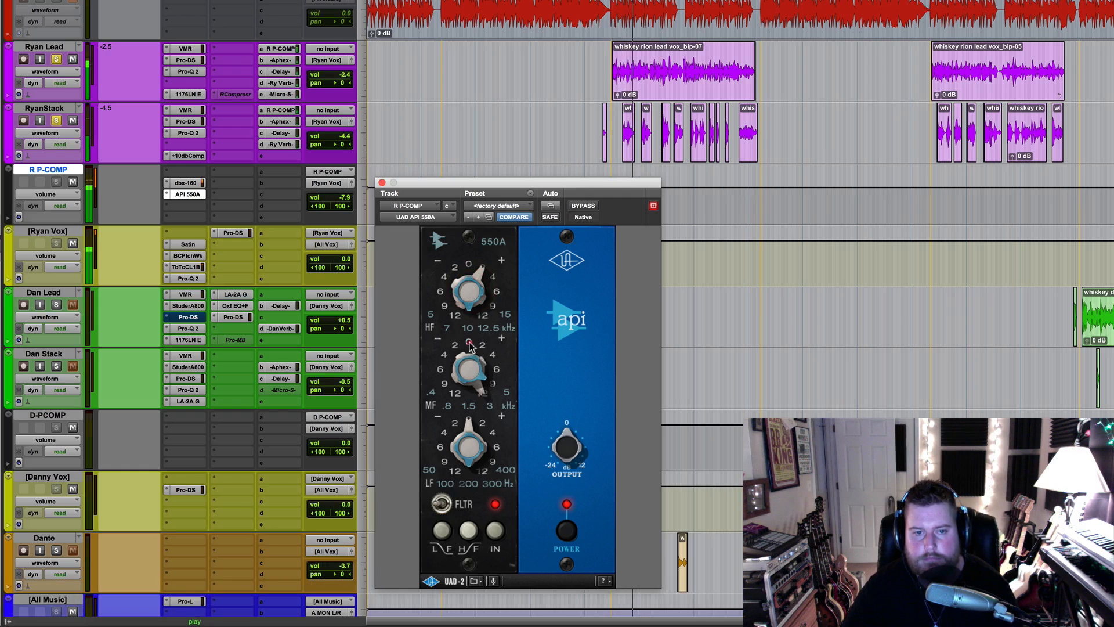
pyautogui.moveTo(471, 344); pyautogui.dragTo(436, 314)
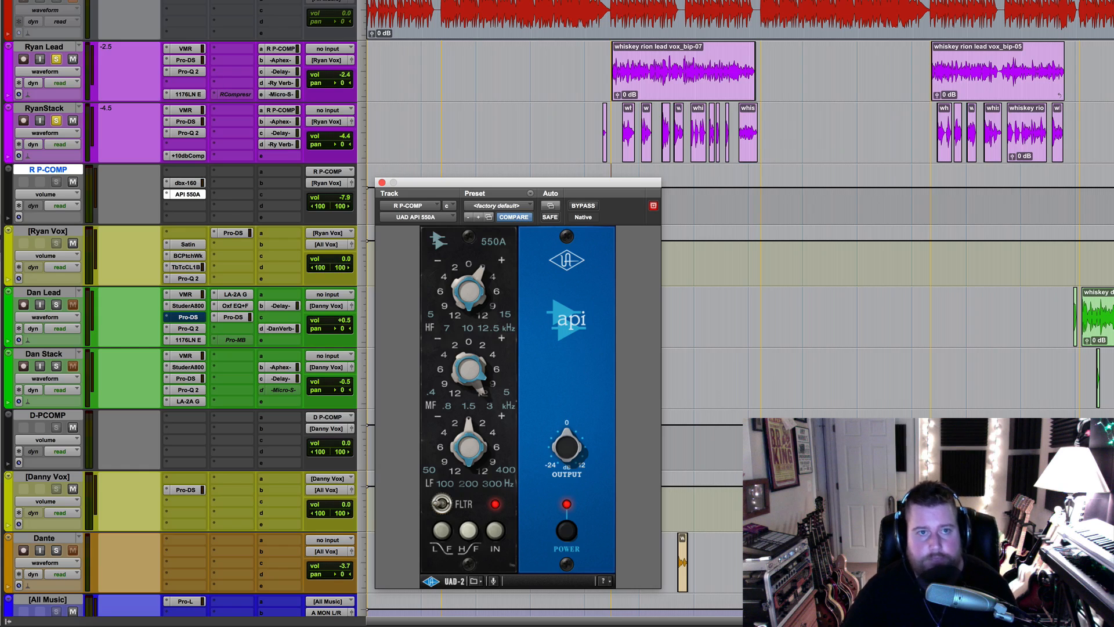
pyautogui.press('space')
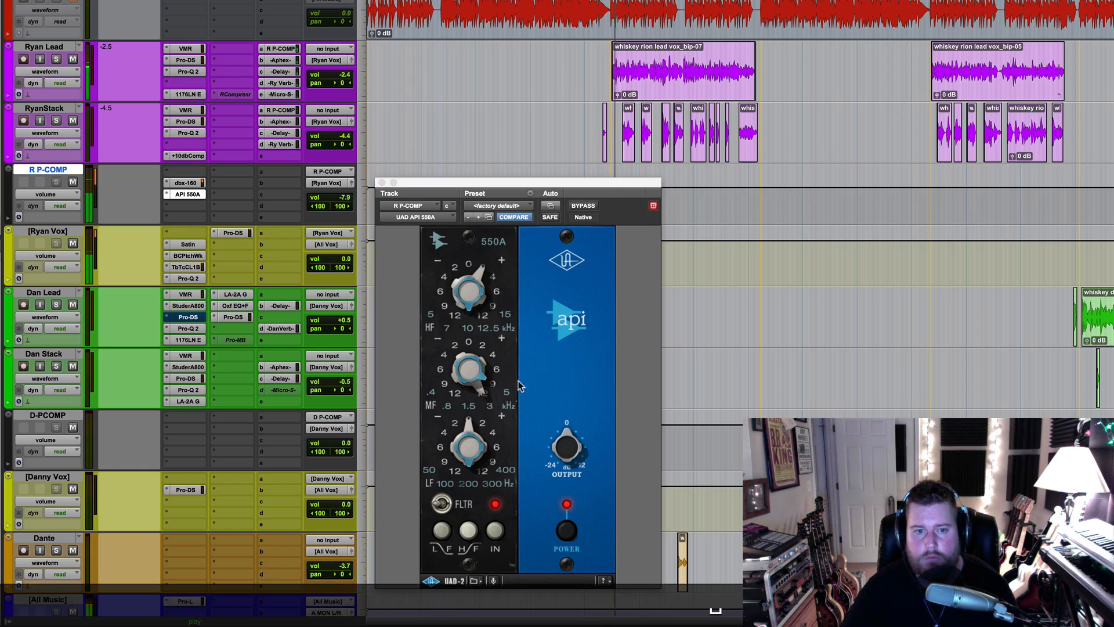
# Step: Return the API 550A's MF gain to +4 and lower its output level slightly
pyautogui.moveTo(468, 348); pyautogui.dragTo(470, 389)
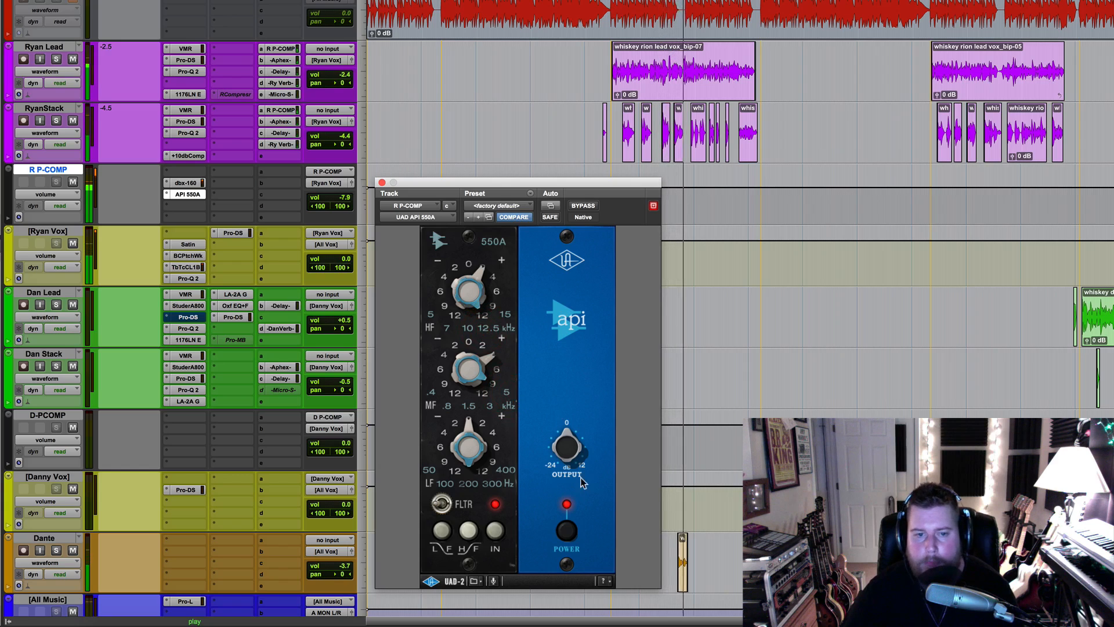
pyautogui.moveTo(568, 452); pyautogui.dragTo(572, 462)
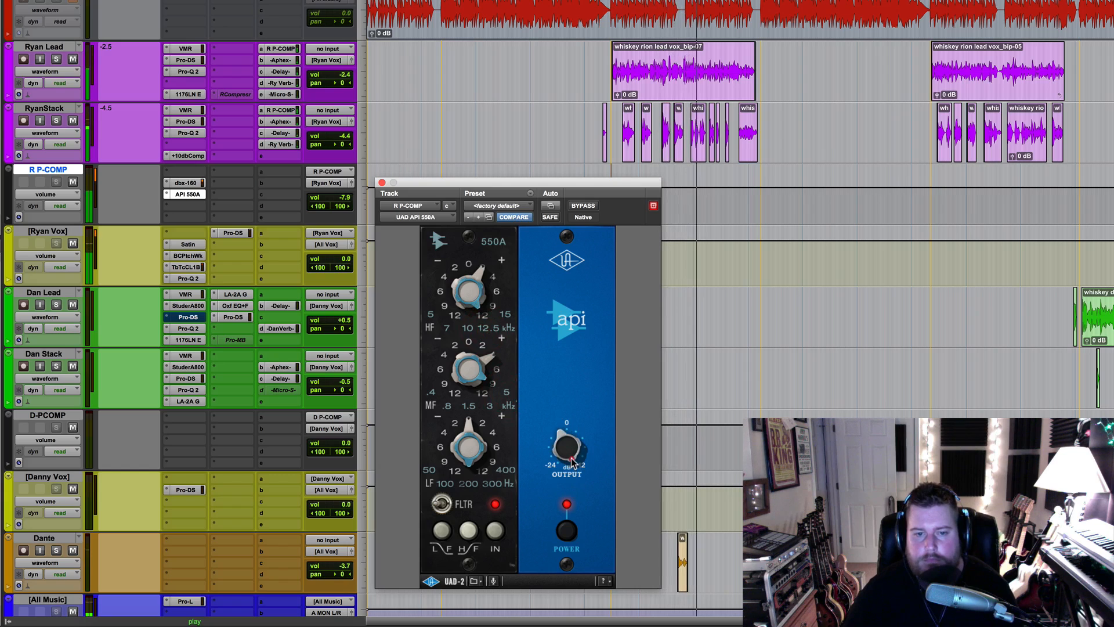
# Step: Compare the vocals with the API 550A bypassed and active during playback
pyautogui.click(583, 206)
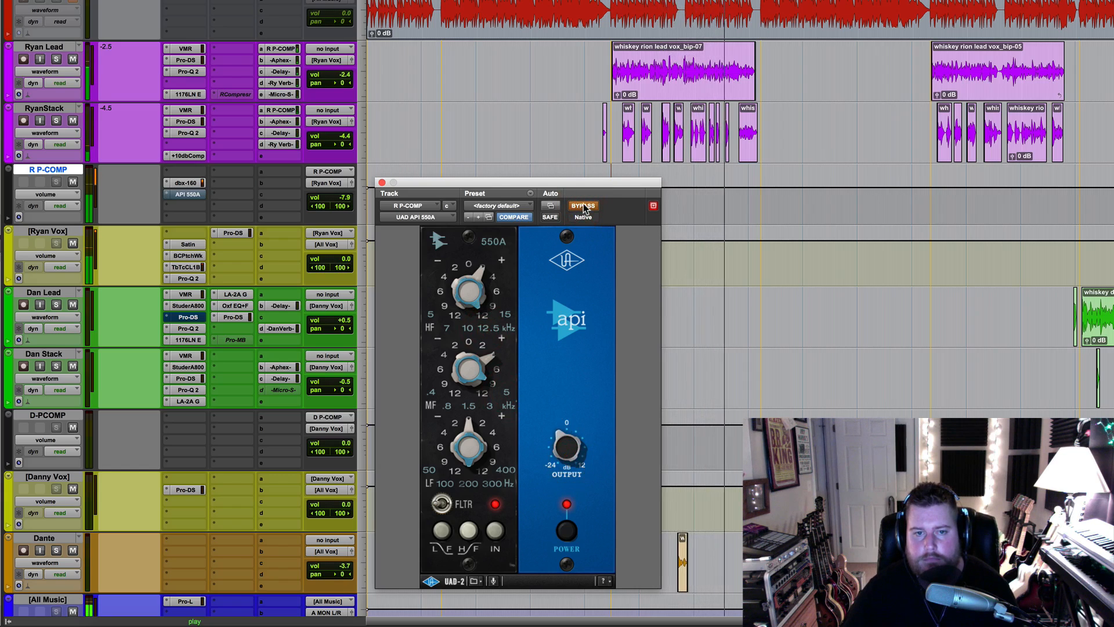
pyautogui.click(583, 207)
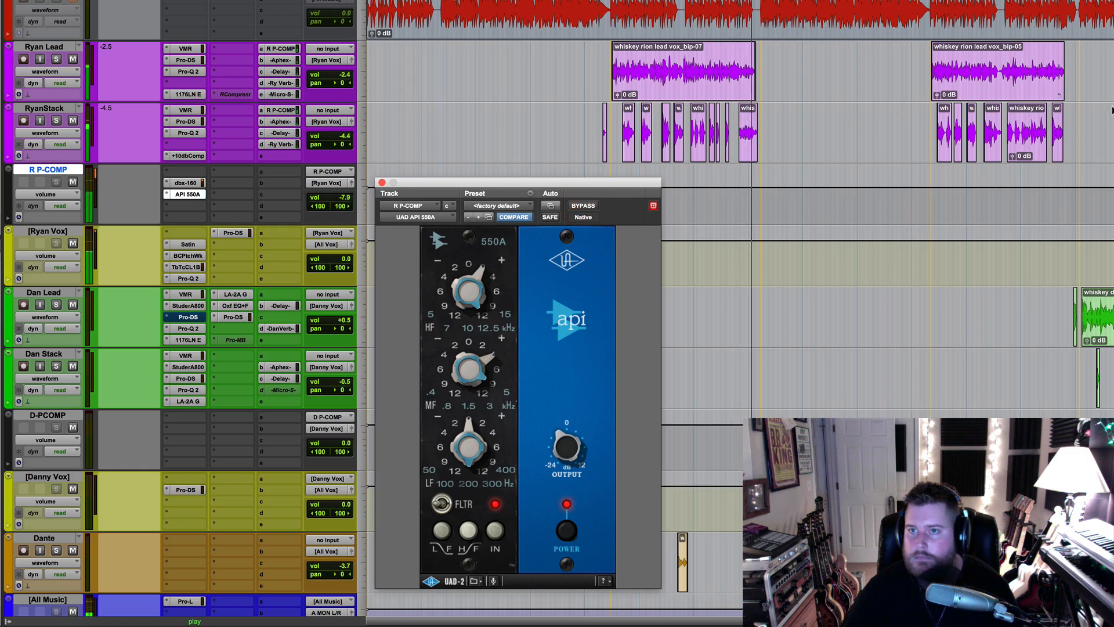
pyautogui.click(781, 123)
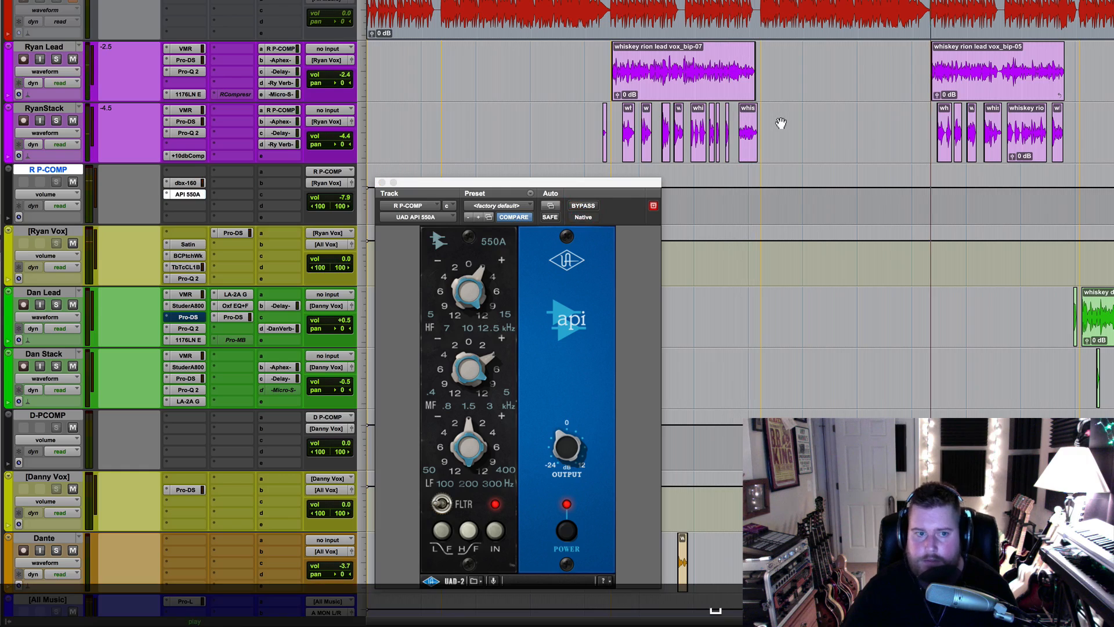
pyautogui.click(583, 206)
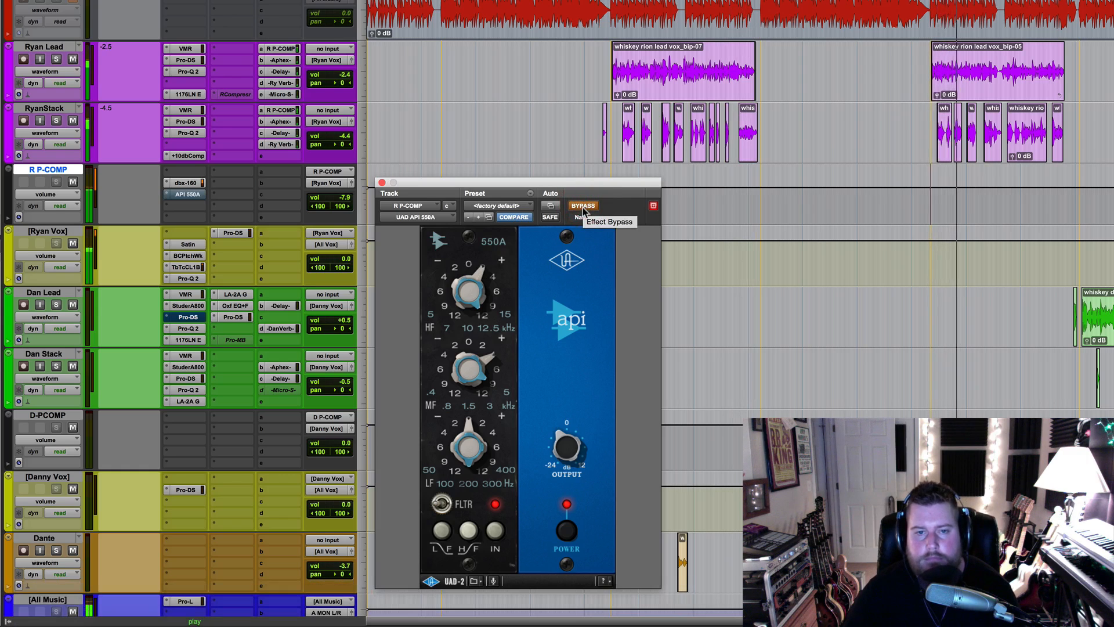
pyautogui.click(583, 206)
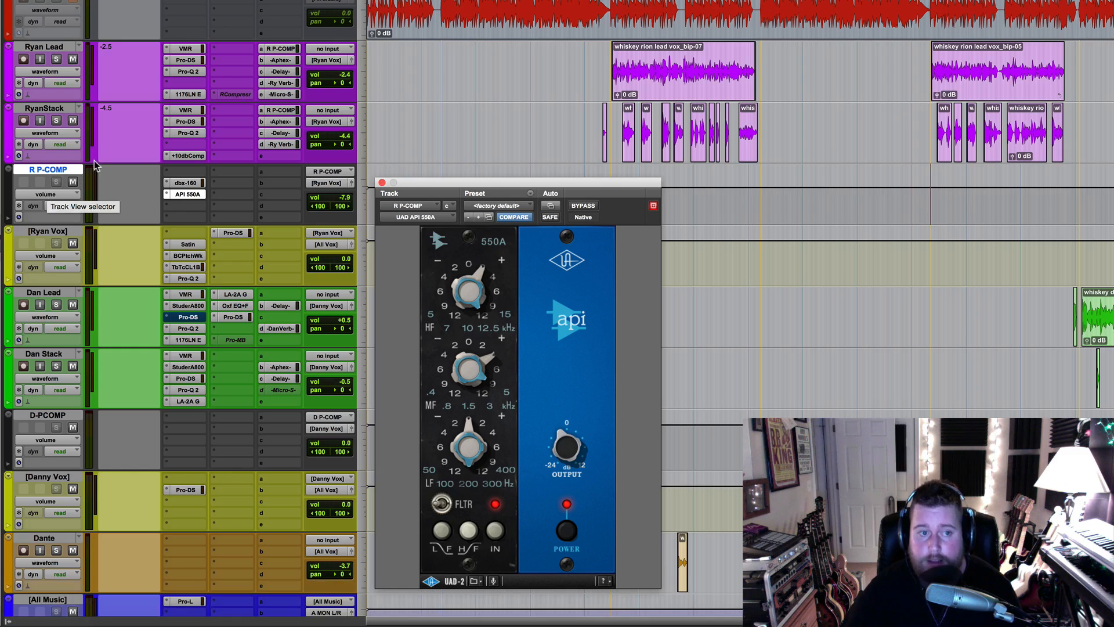
# Step: Compare the mix with R P-COMP muted and unmuted, and close the API 550A window
pyautogui.click(72, 183)
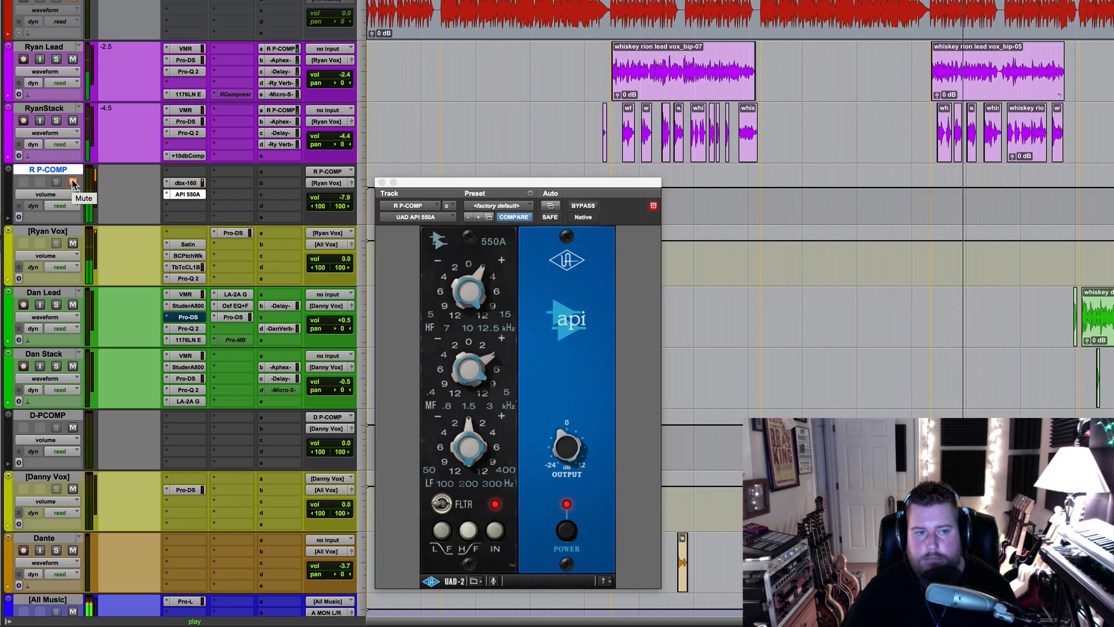
pyautogui.click(72, 182)
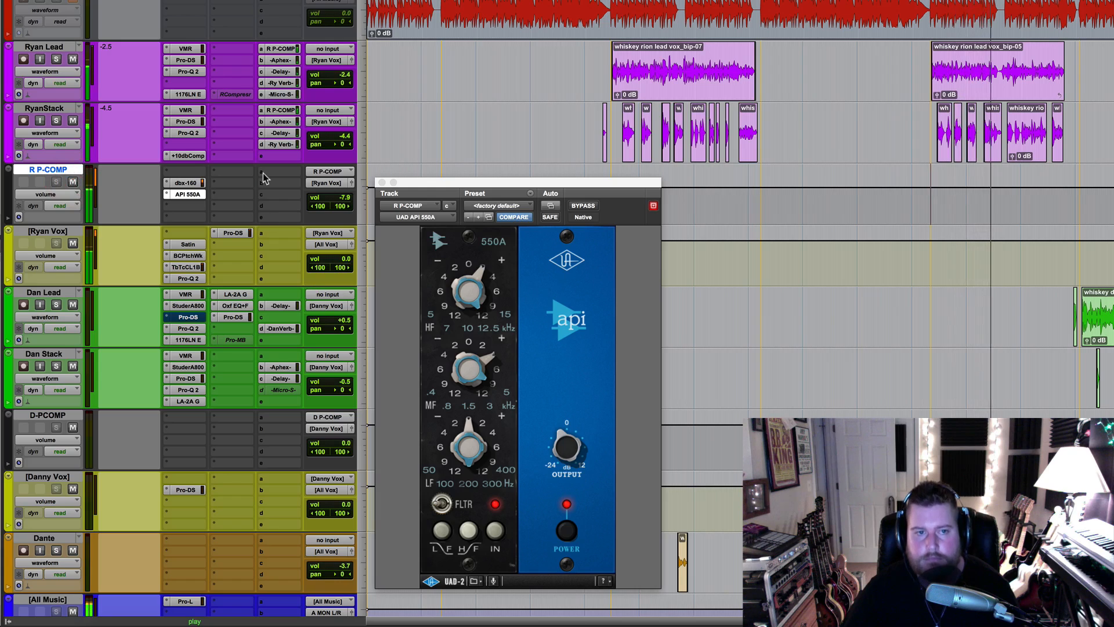
pyautogui.click(73, 182)
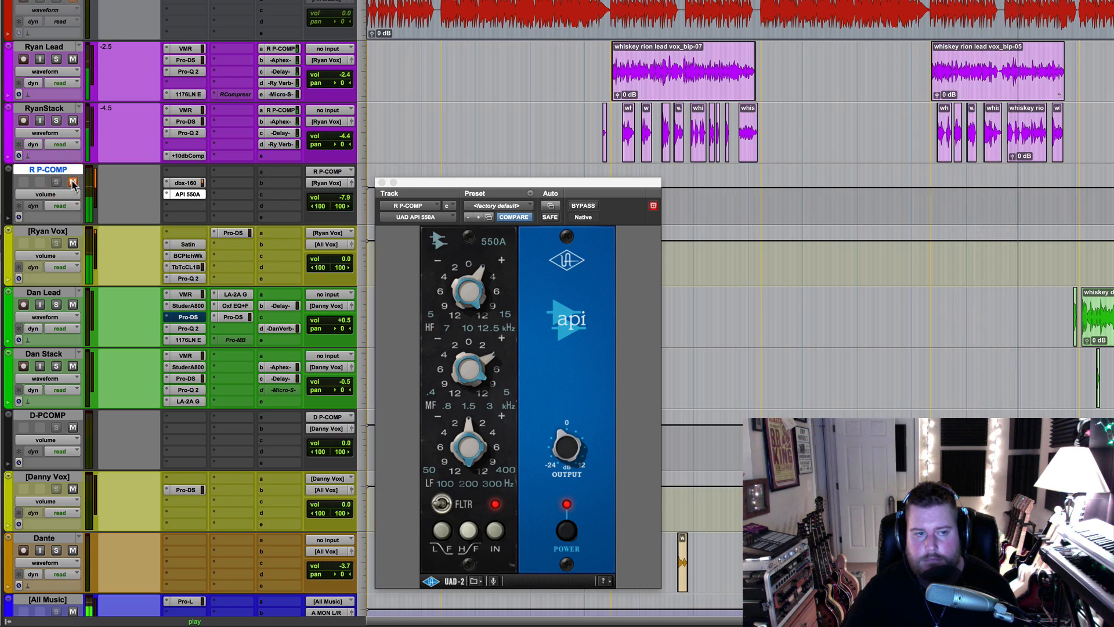
pyautogui.click(72, 183)
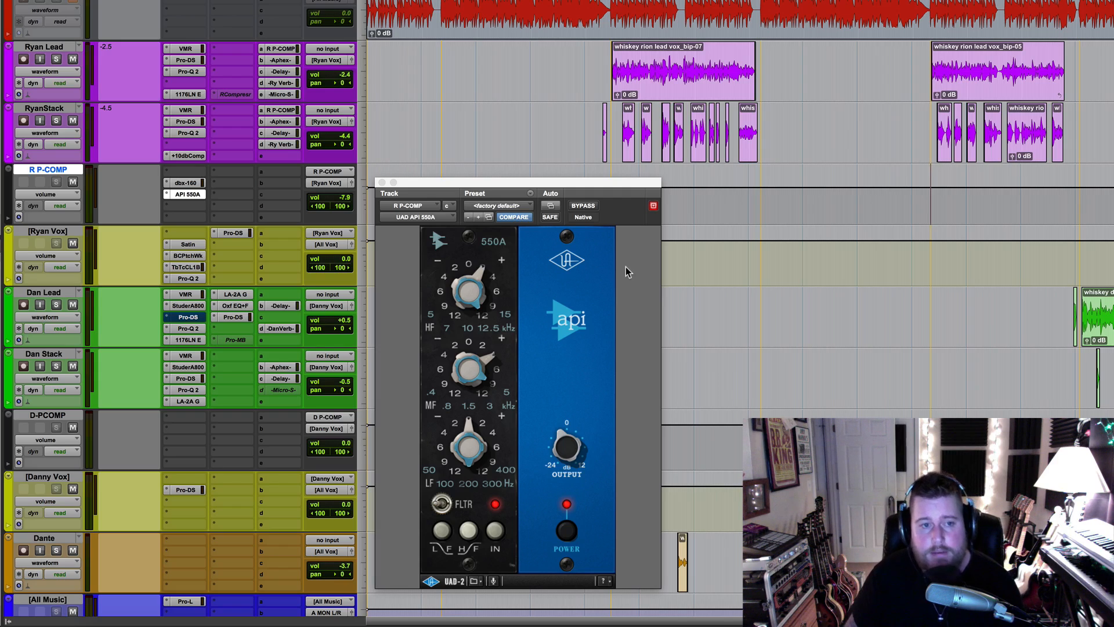
pyautogui.click(382, 183)
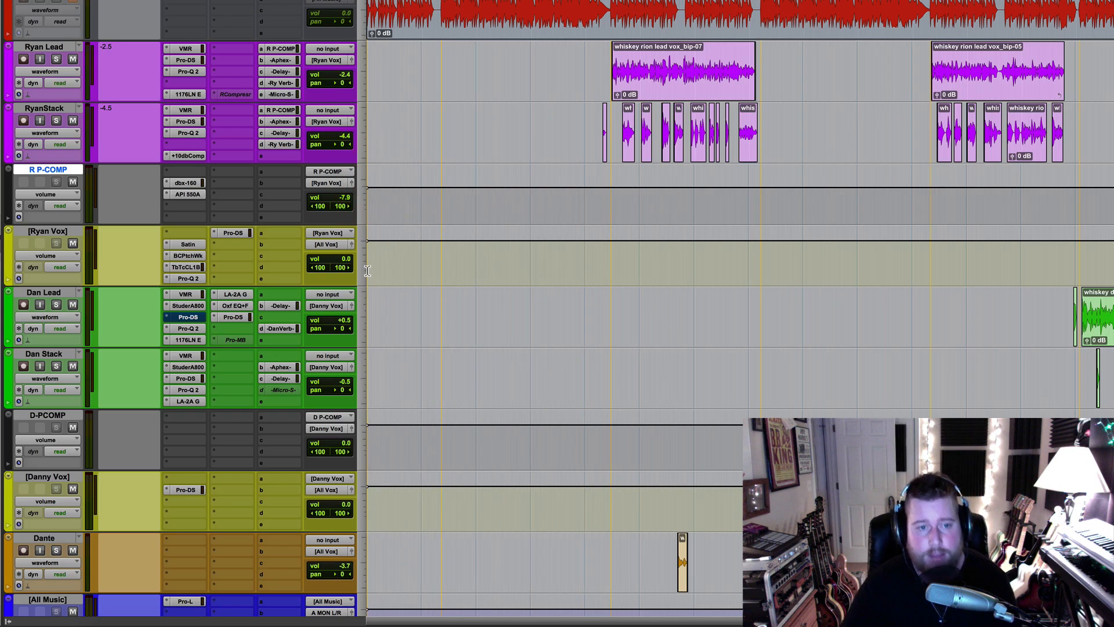
# Step: Lower the Ryan Vox submix volume to -1.5 dB while playing Ryan's verse and audition the balance
pyautogui.click(46, 232)
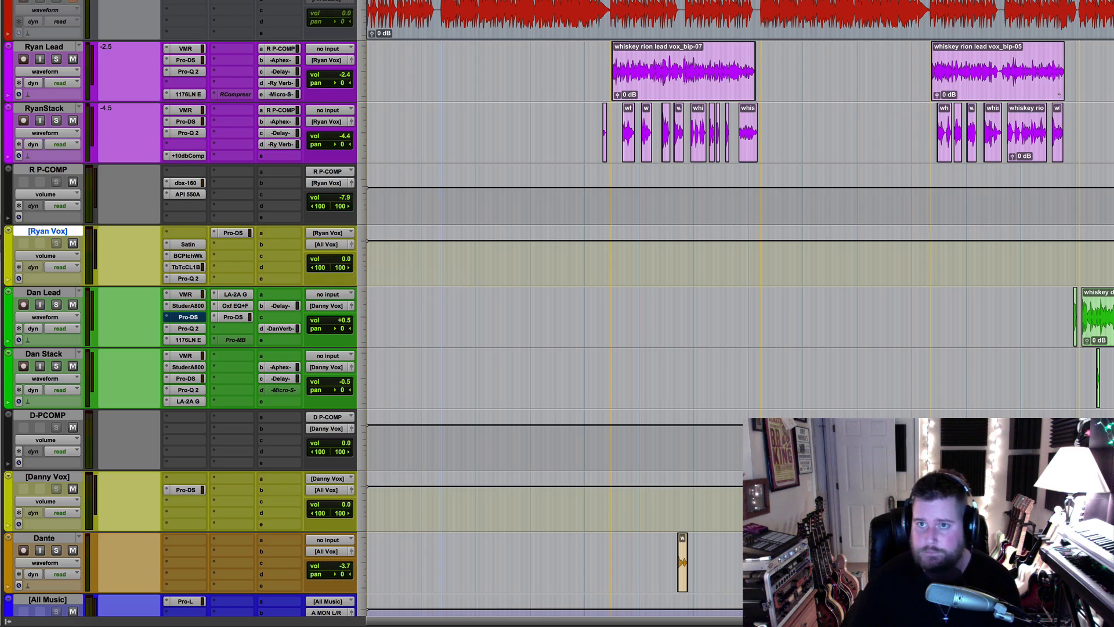
pyautogui.press('space')
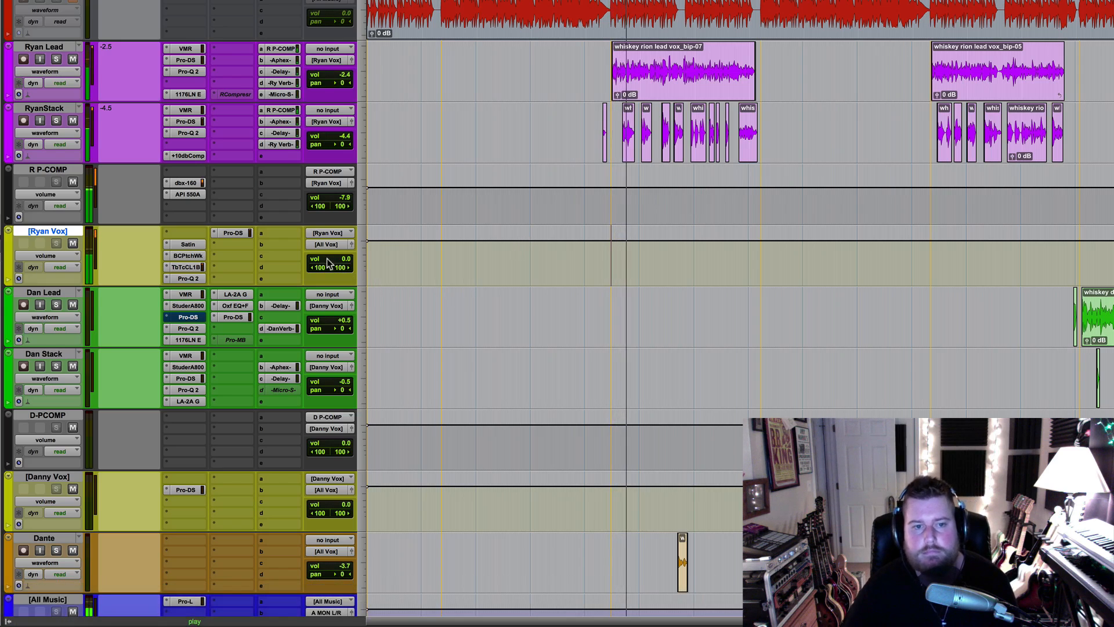
pyautogui.moveTo(329, 259); pyautogui.dragTo(328, 278)
pyautogui.moveTo(328, 283); pyautogui.dragTo(323, 215)
pyautogui.moveTo(326, 260); pyautogui.dragTo(323, 247)
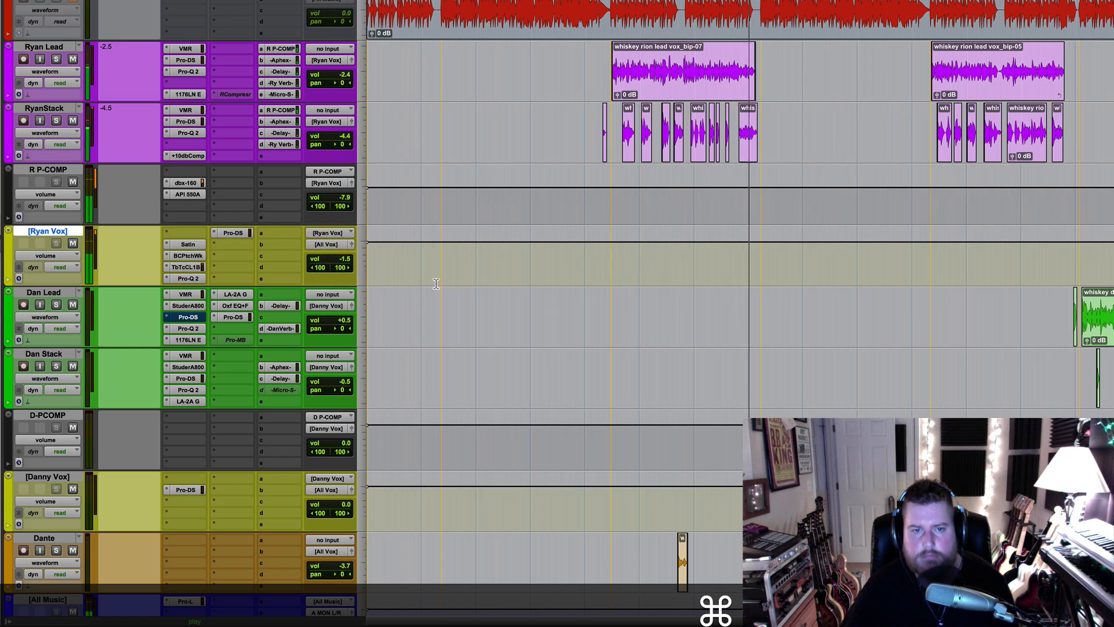
pyautogui.press('space')
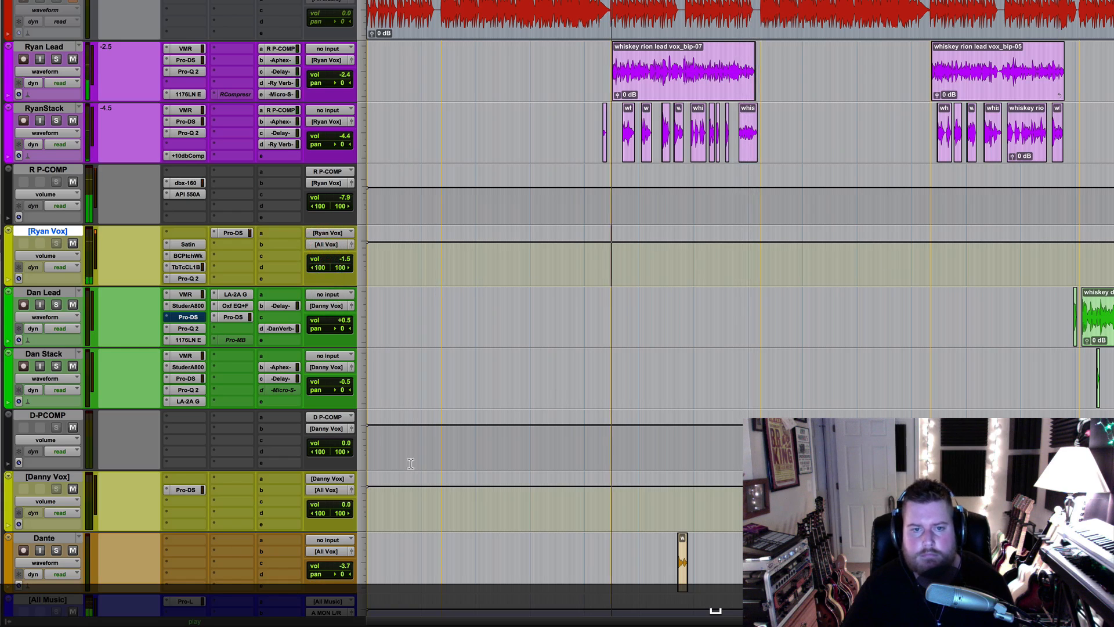
pyautogui.press('space')
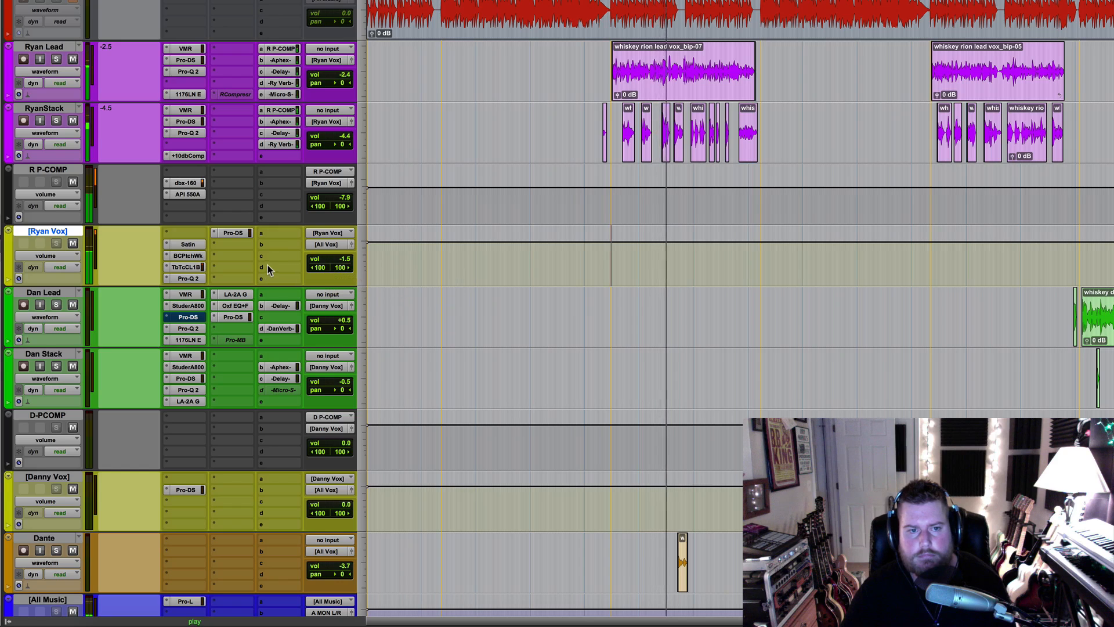
pyautogui.press('space')
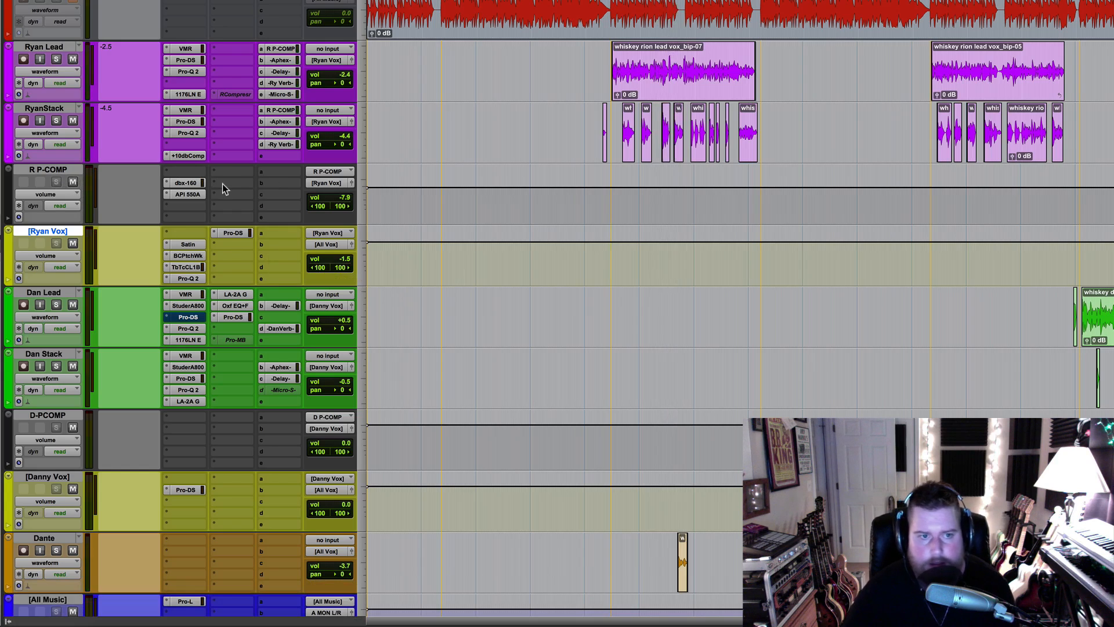
# Step: Replay Ryan's verse, toggling the R P-COMP mute to judge the parallel compression at the reduced submix level
pyautogui.press('space')
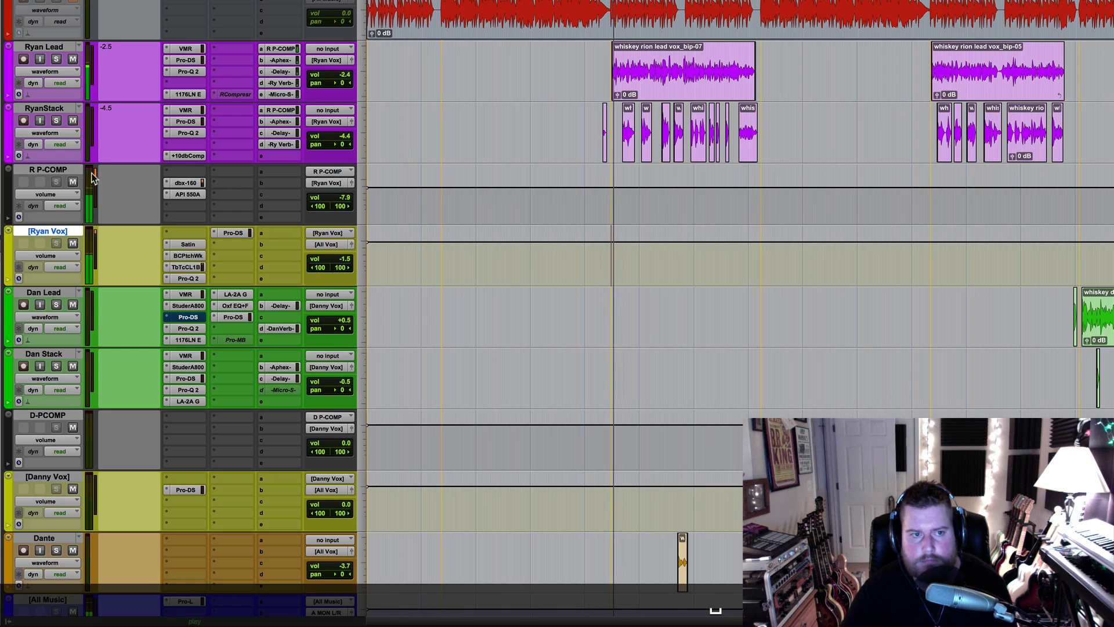
pyautogui.click(72, 183)
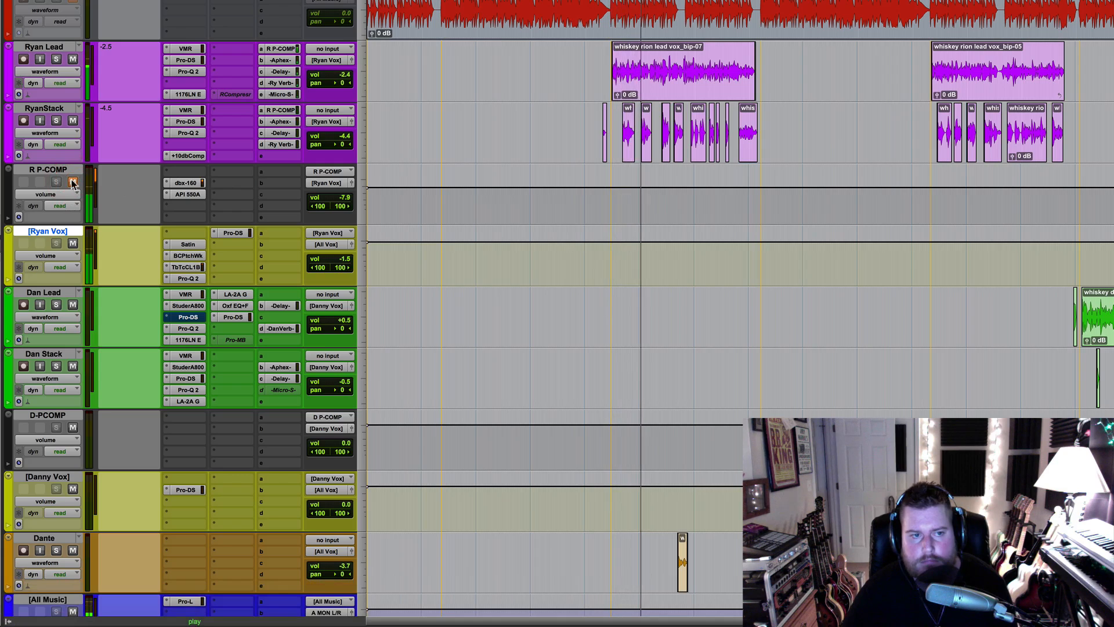
pyautogui.click(72, 183)
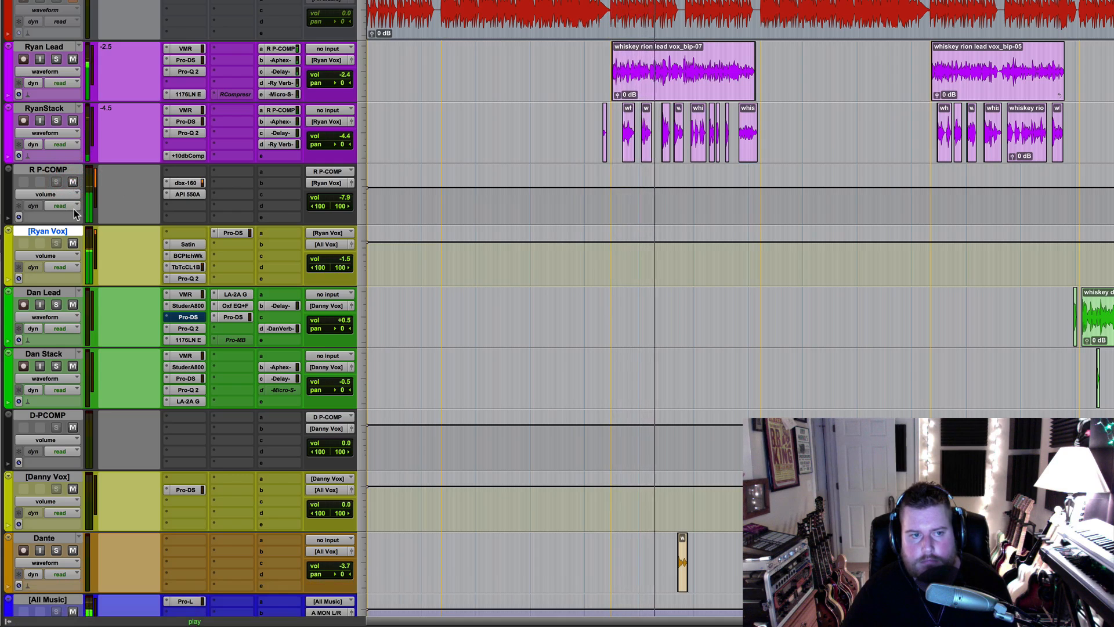
pyautogui.click(73, 183)
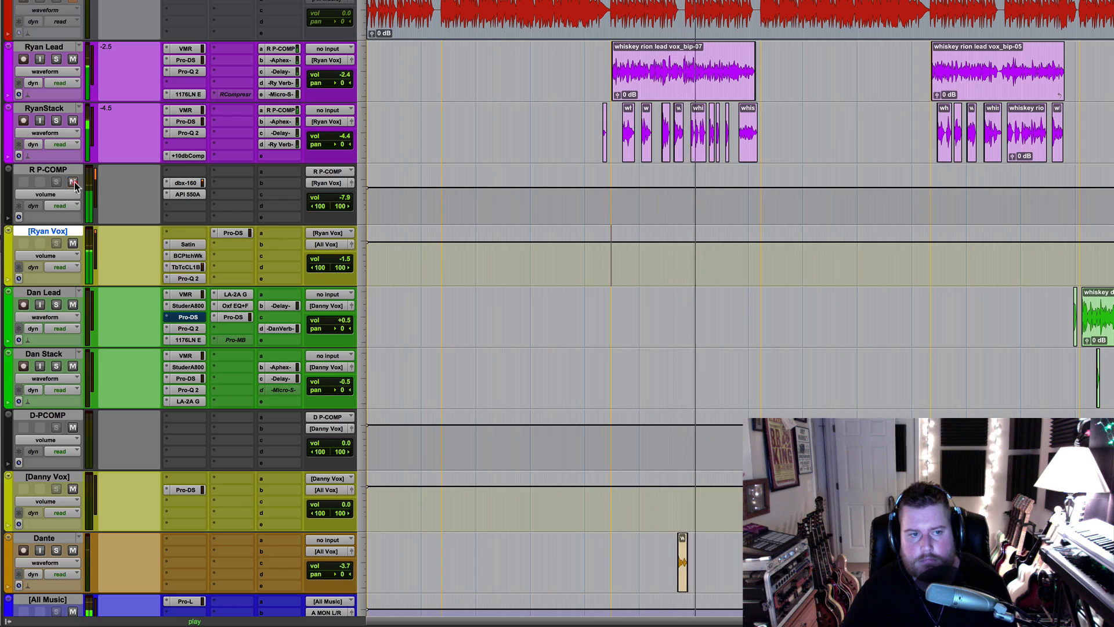
pyautogui.click(72, 183)
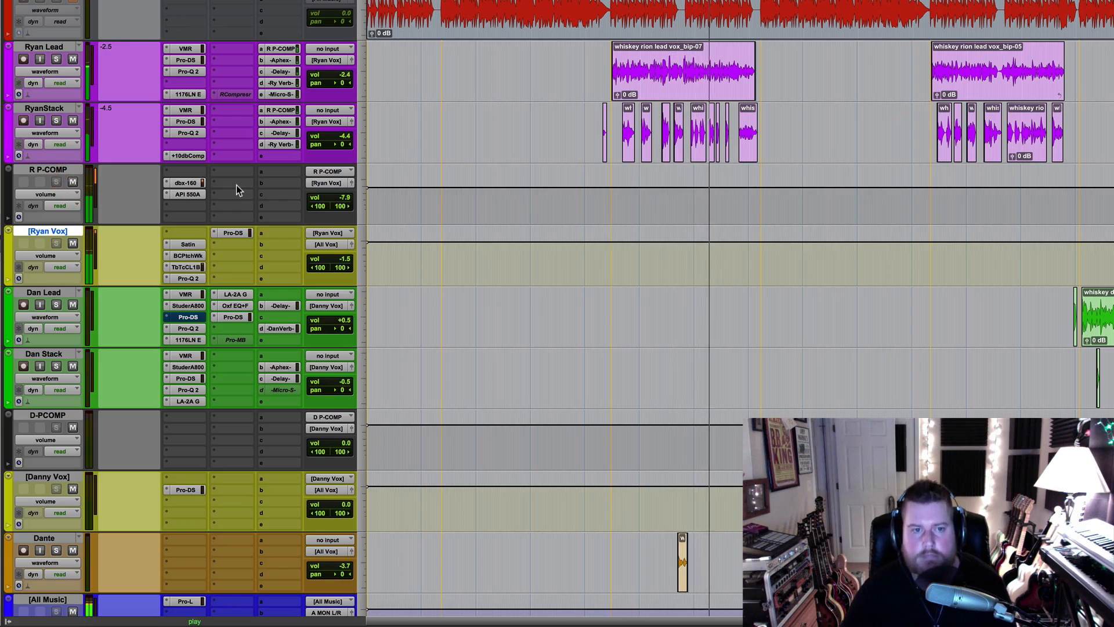
pyautogui.press('space')
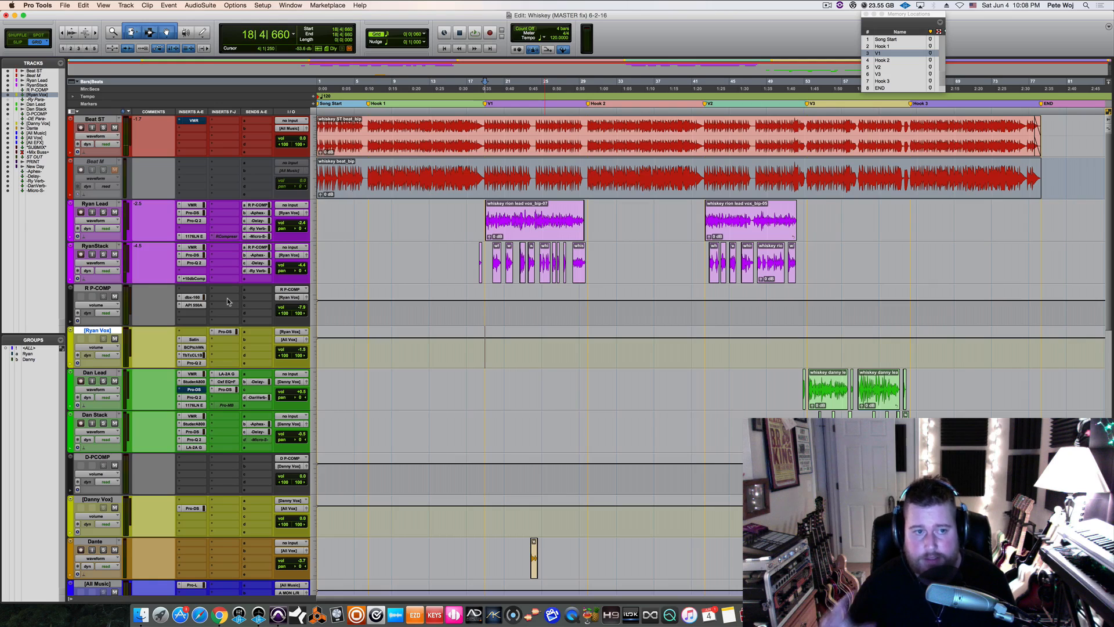
# Step: Select Dan Lead and play the song from the V3 marker to hear Danny's verse
pyautogui.click(102, 373)
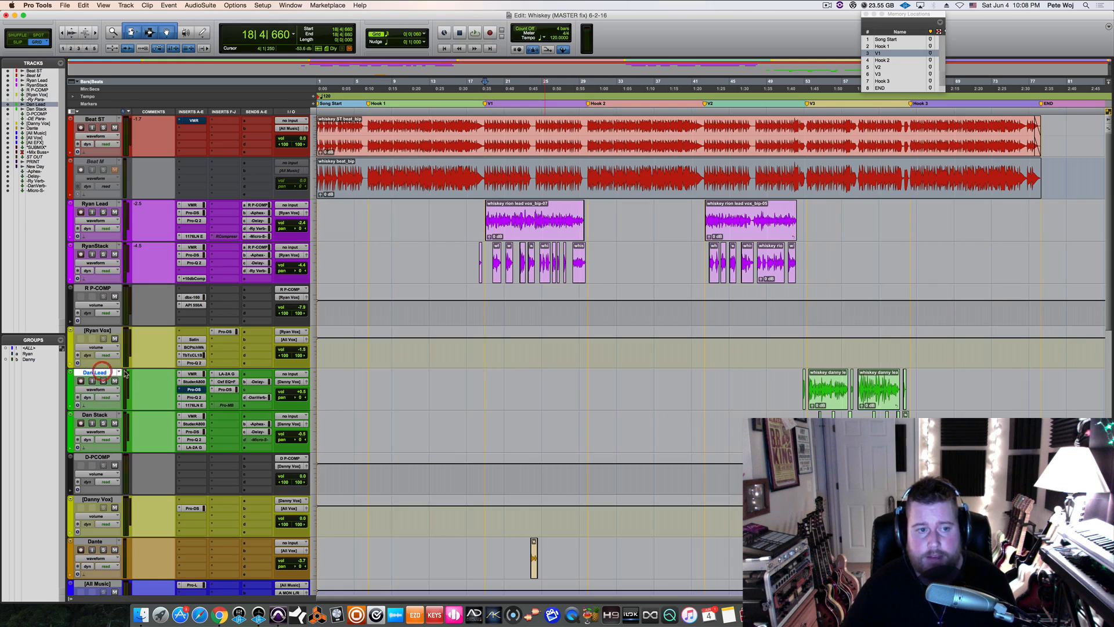
pyautogui.click(894, 76)
pyautogui.press('space')
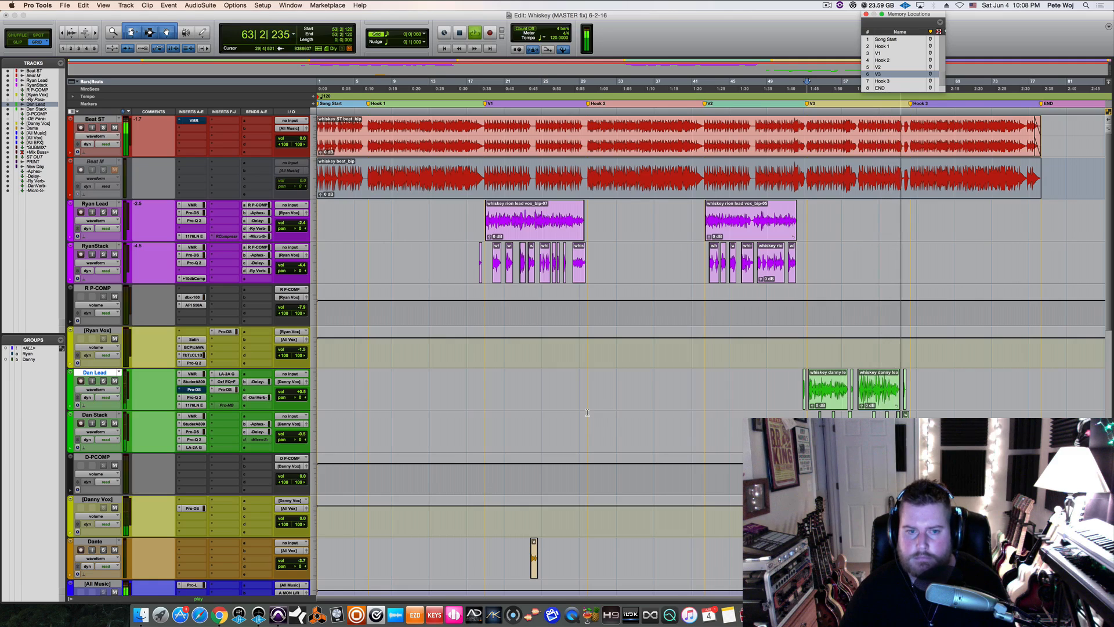
pyautogui.press('space')
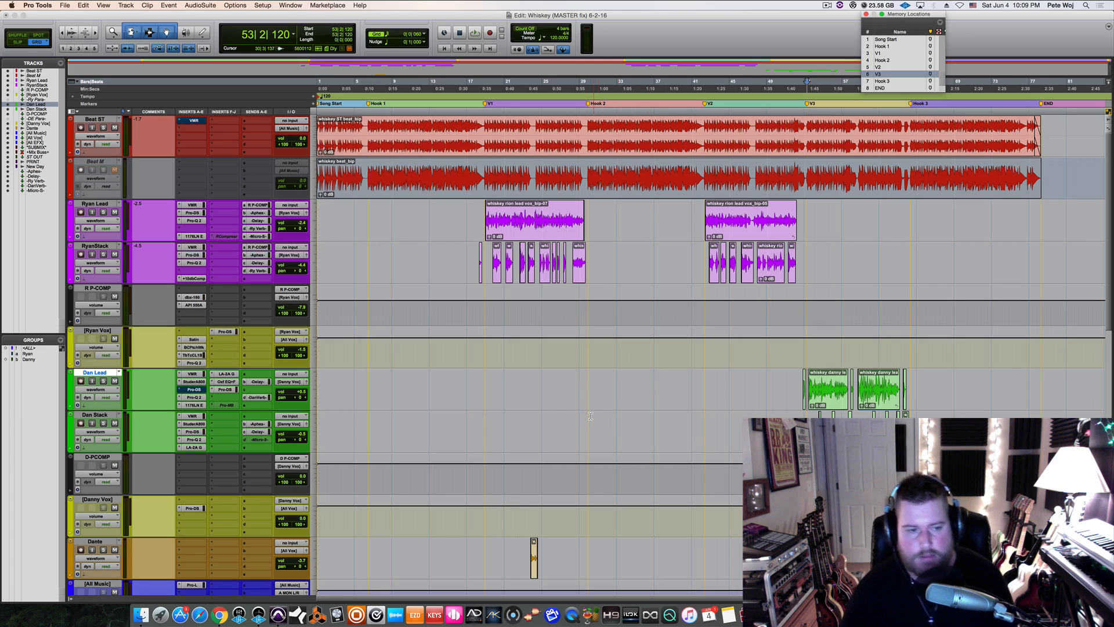
# Step: Insert the stereo UAD EL7 FATSO Sr on D-PCOMP and adjust its channel 1 compressor type
pyautogui.click(192, 469)
pyautogui.moveTo(222, 505)
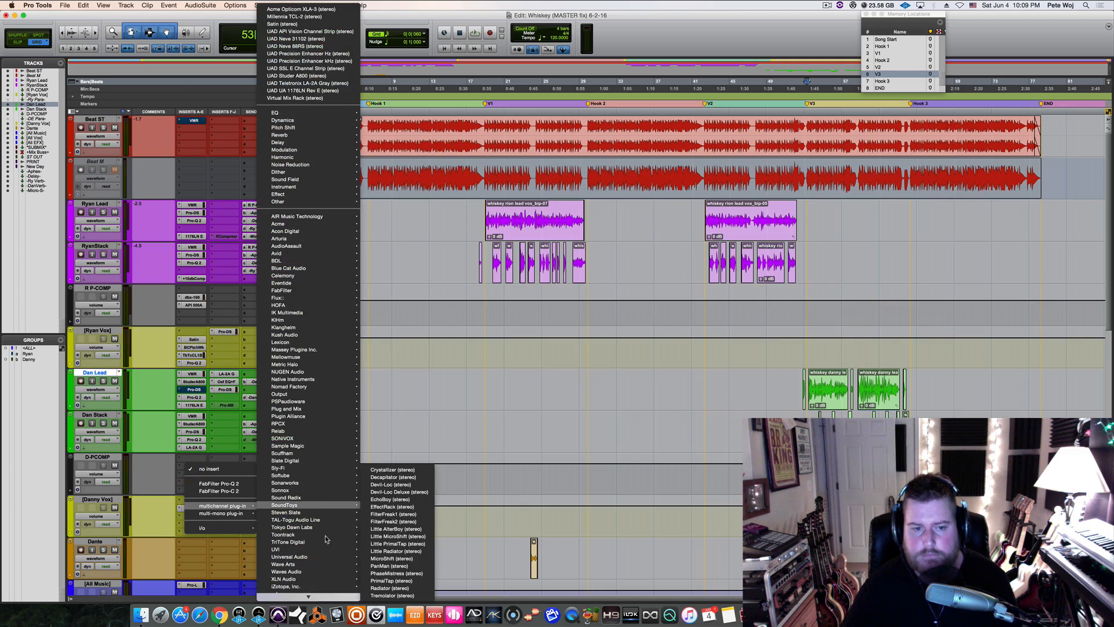
pyautogui.moveTo(333, 557)
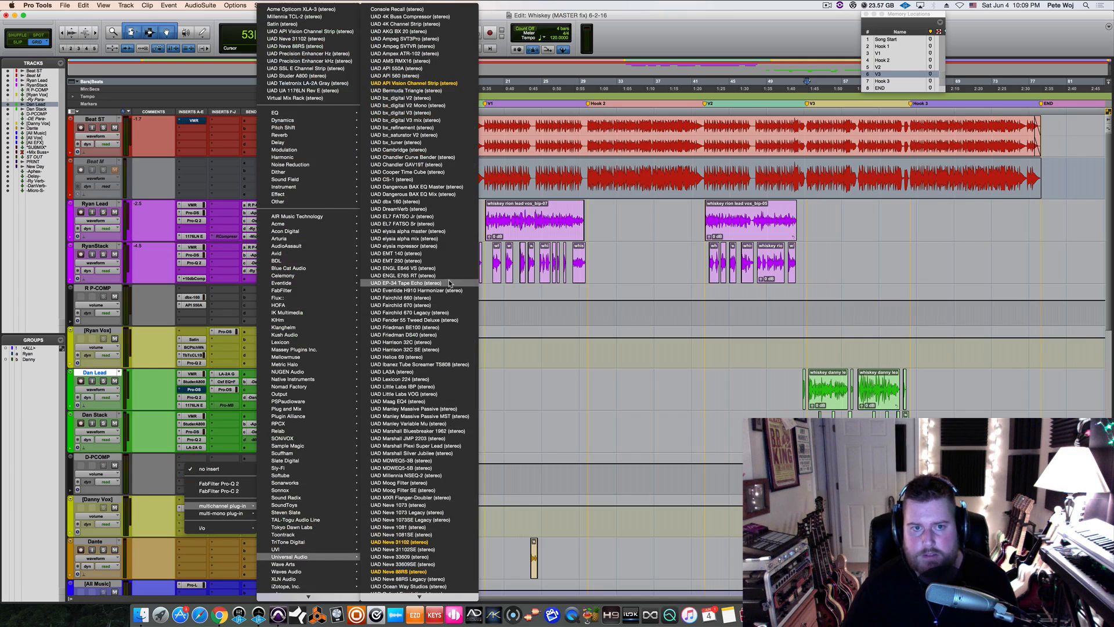
pyautogui.press('Escape')
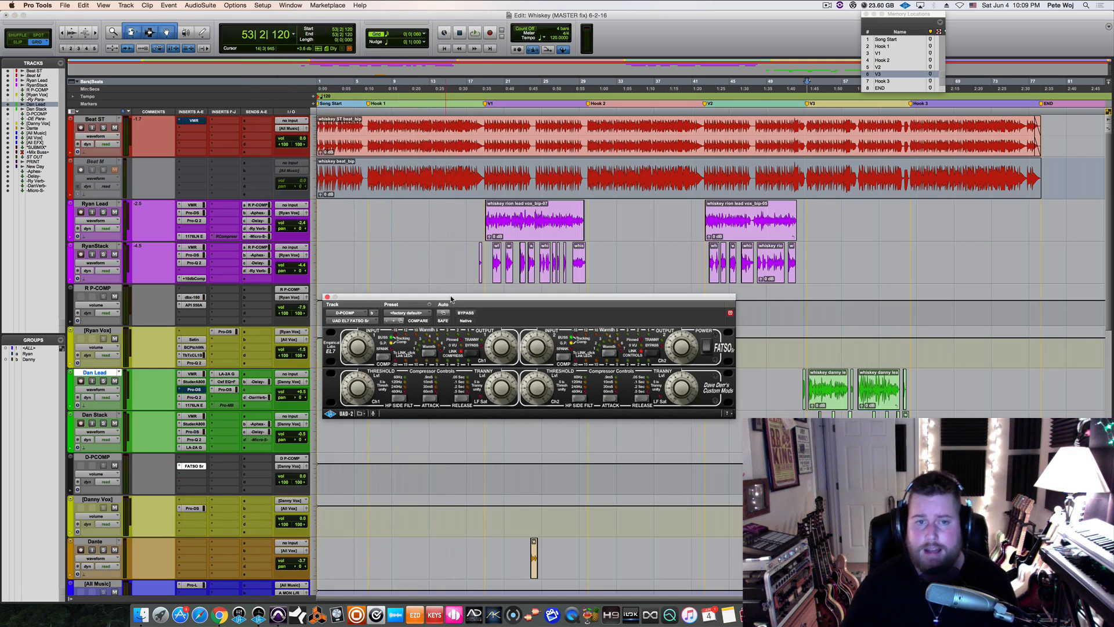
pyautogui.moveTo(451, 298); pyautogui.dragTo(447, 297)
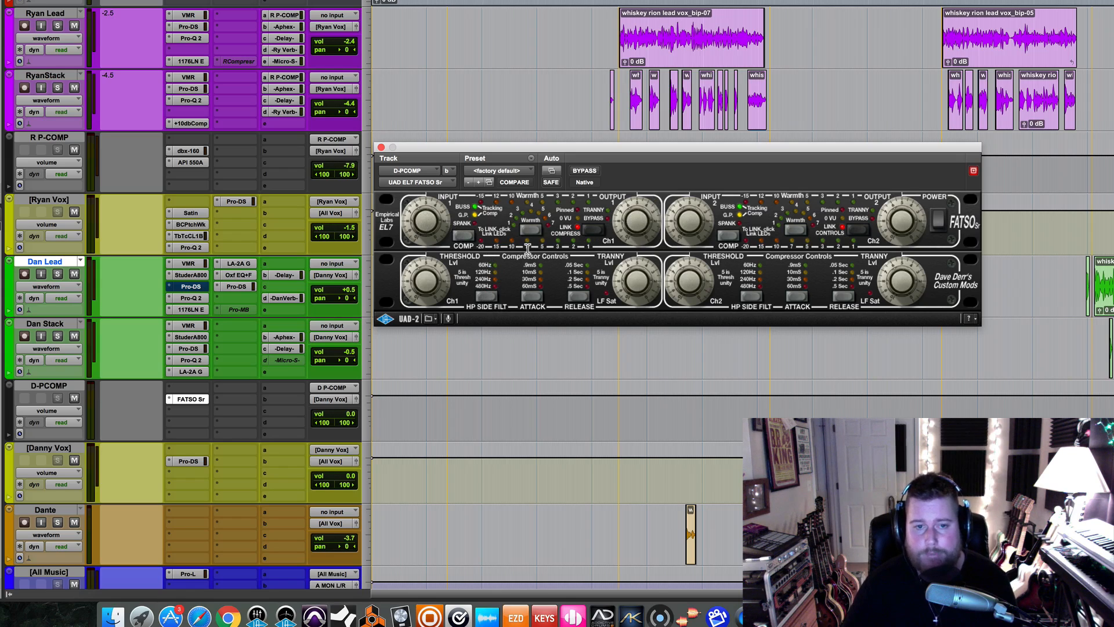
pyautogui.click(463, 236)
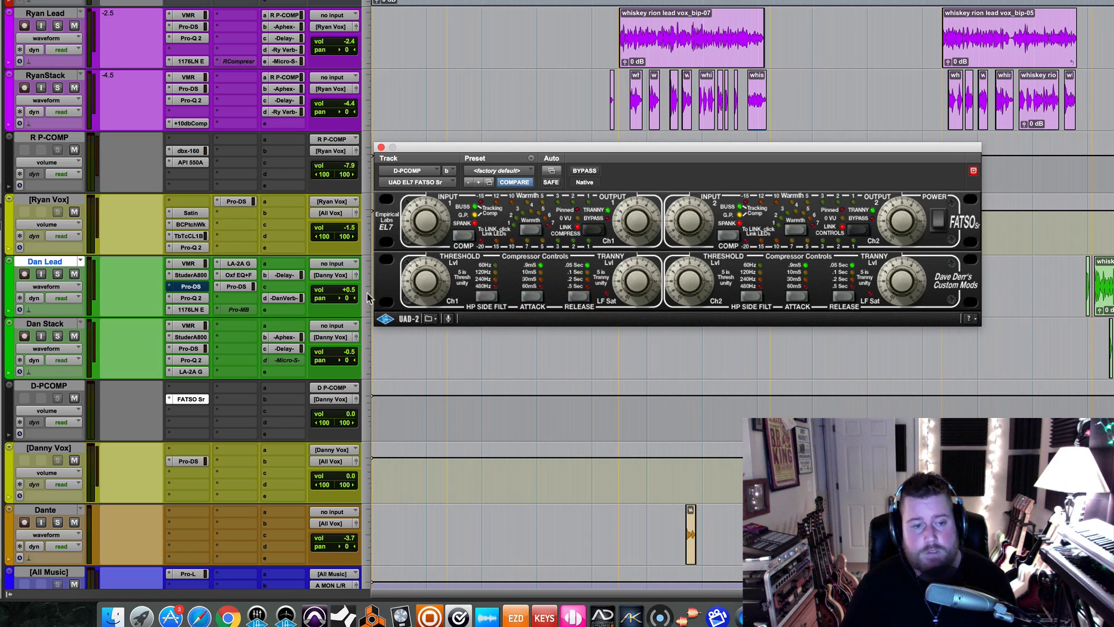
# Step: Solo Dan Lead and Dan Stack, and add a D P-COMP (Stereo) bus send at 0.0 dB to both tracks
pyautogui.click(57, 274)
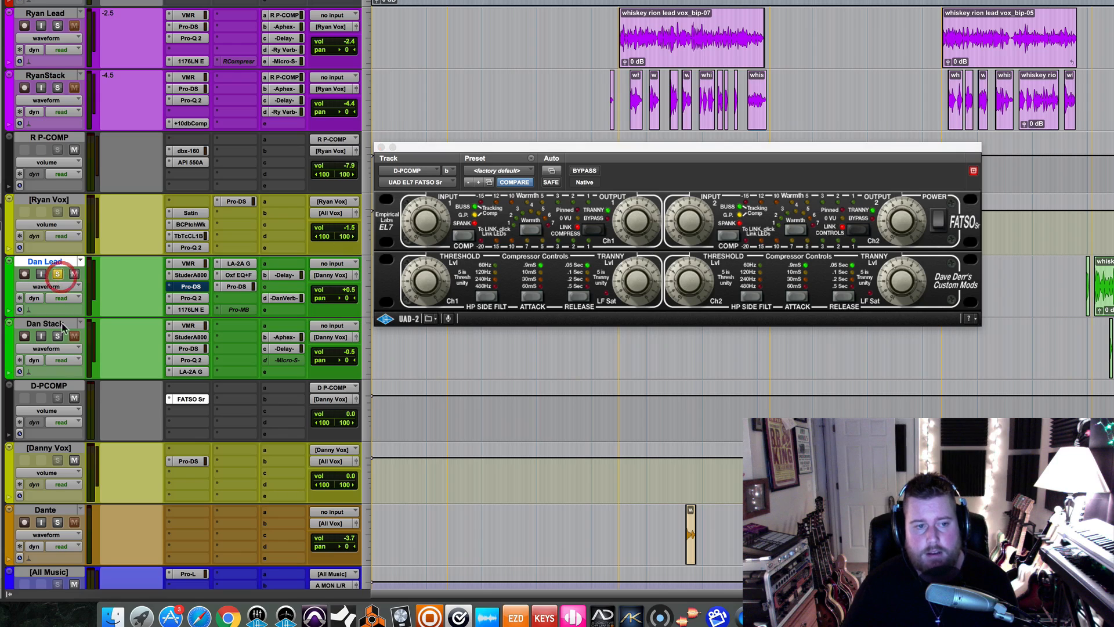
pyautogui.click(57, 336)
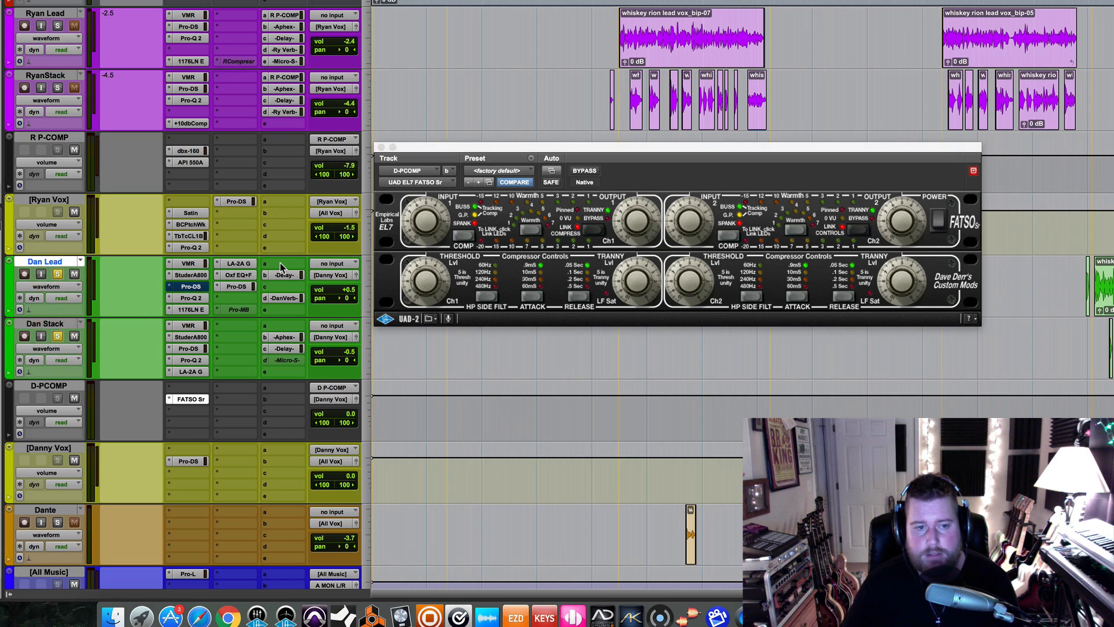
pyautogui.click(281, 266)
pyautogui.moveTo(296, 289)
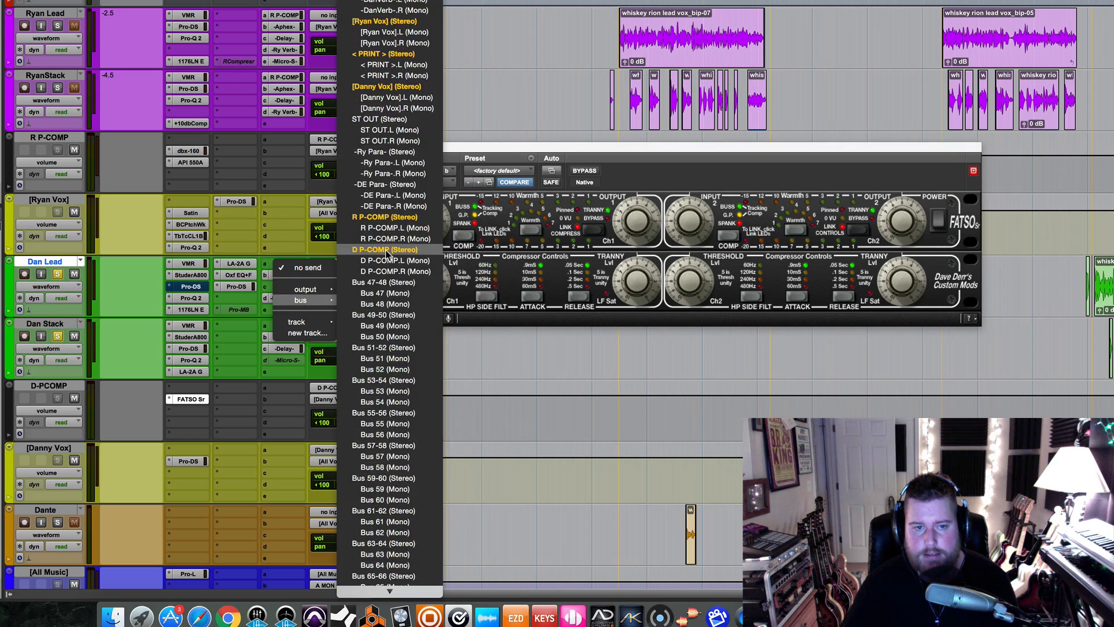
pyautogui.click(386, 254)
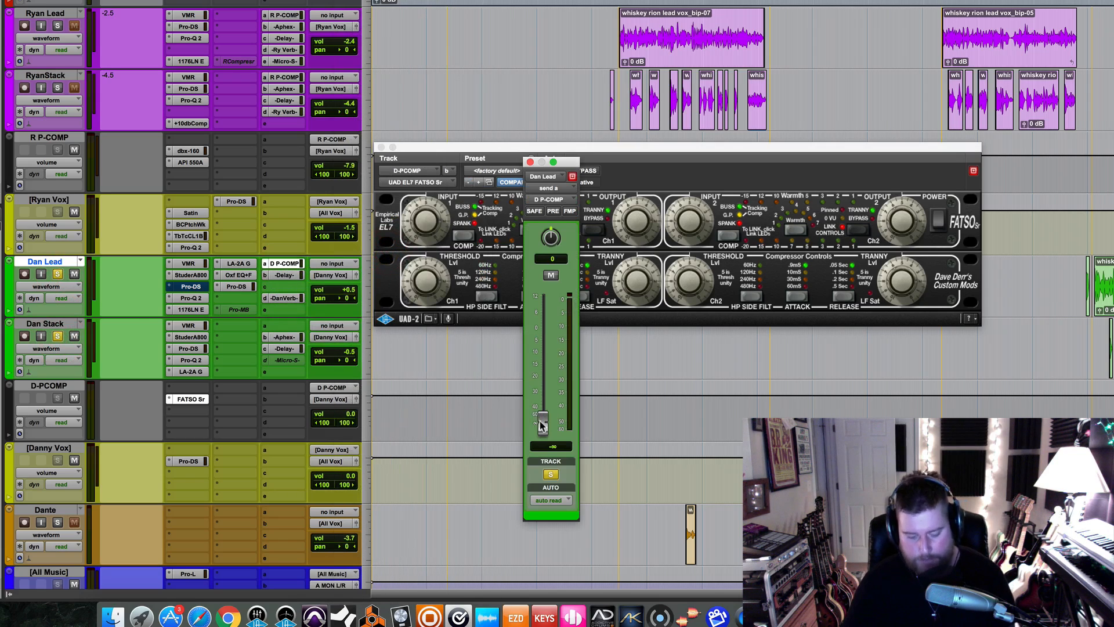
pyautogui.keyDown('alt'); pyautogui.click(541, 426); pyautogui.keyUp('alt')
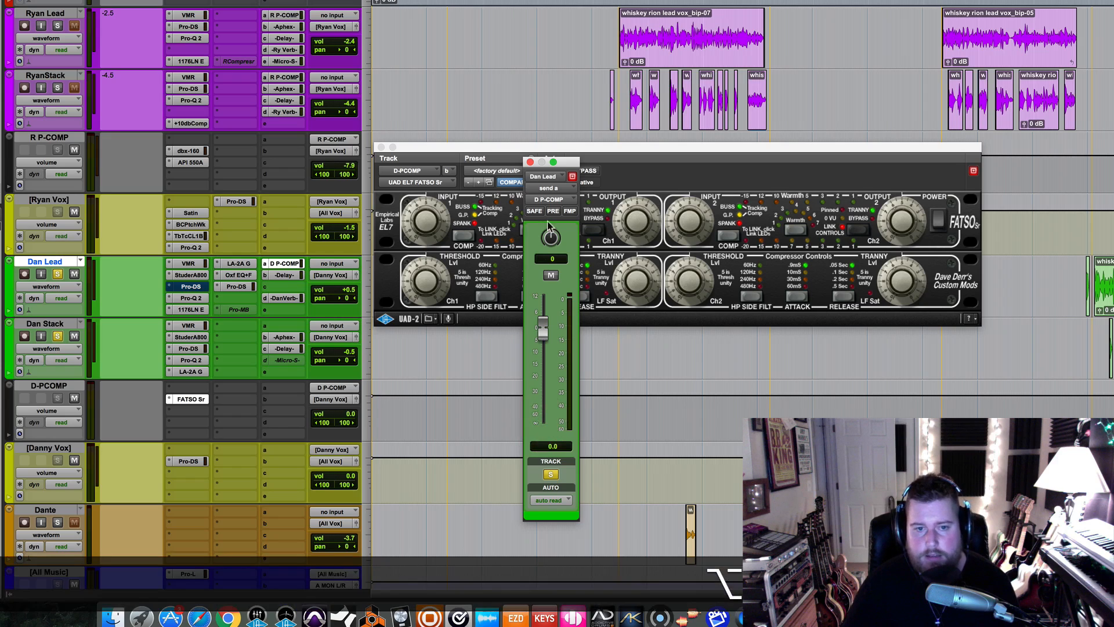
pyautogui.click(531, 163)
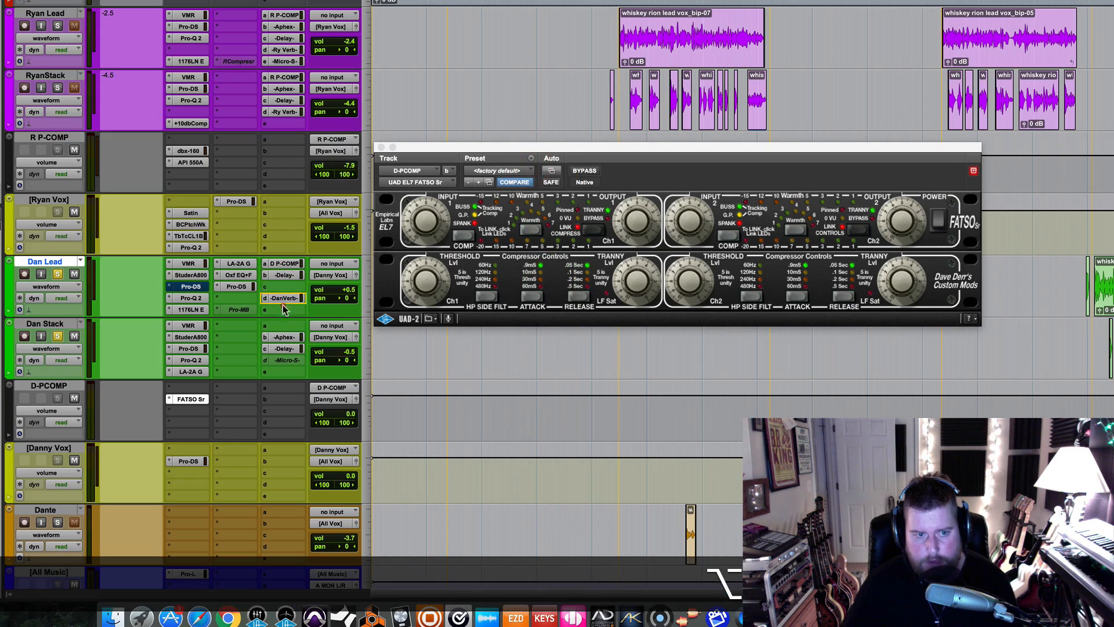
pyautogui.moveTo(285, 325); pyautogui.dragTo(285, 325)
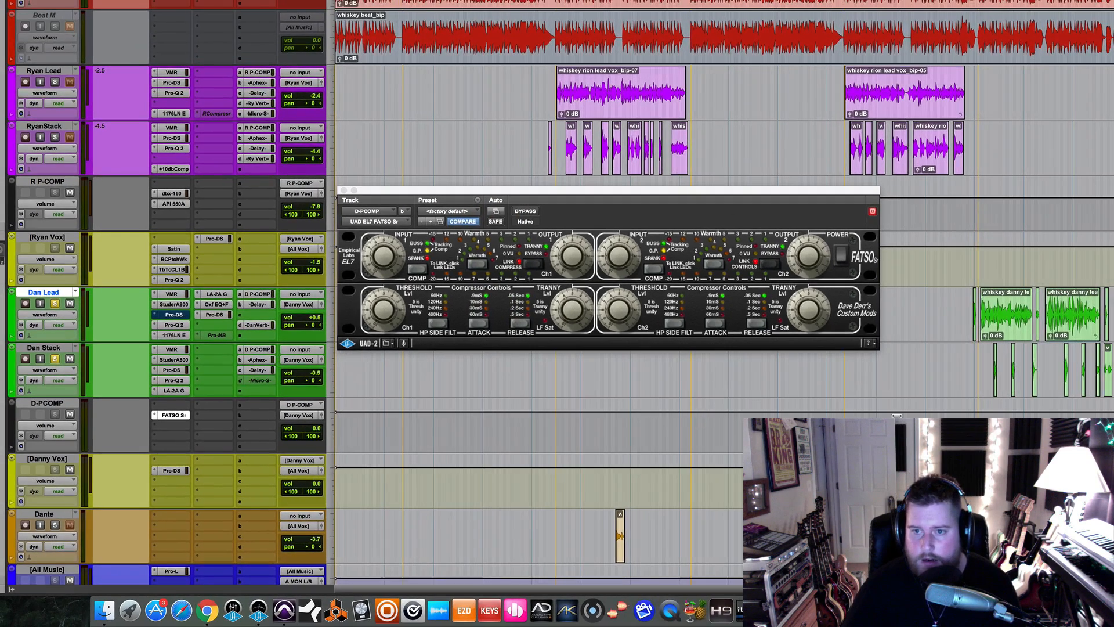
# Step: Play the soloed Danny vocals and adjust the FATSO Sr's channel 1 output level by ear
pyautogui.press('space')
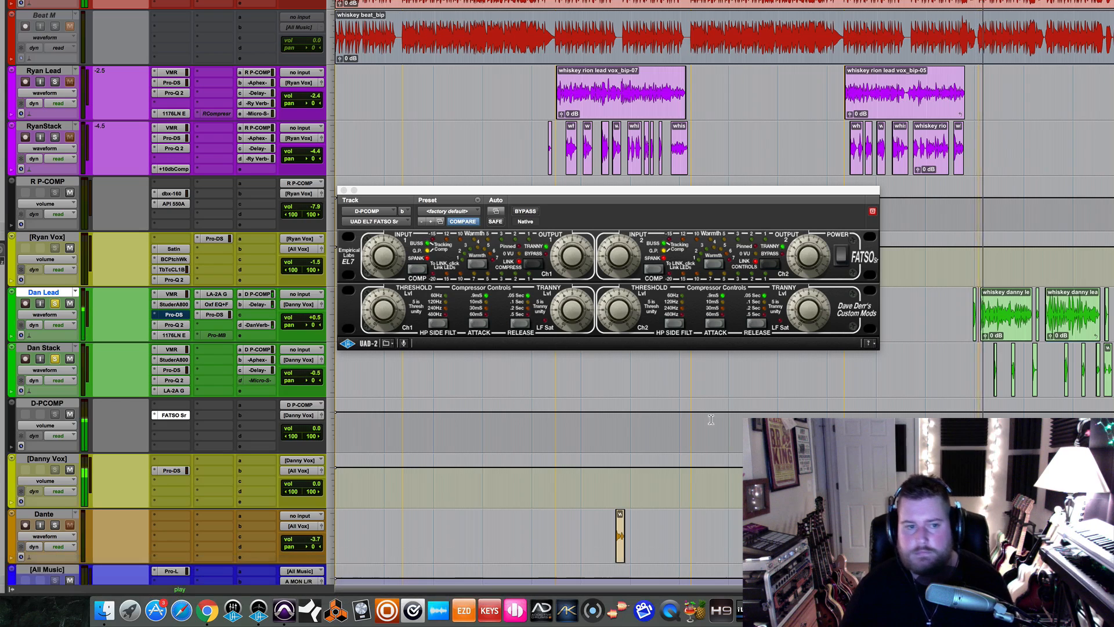
pyautogui.click(570, 264)
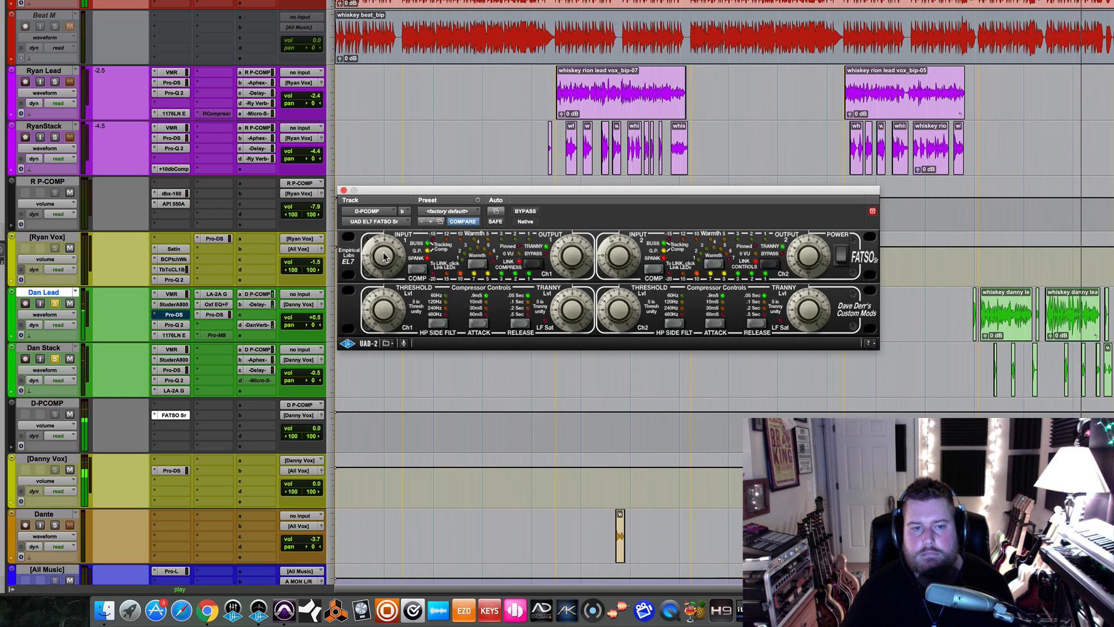
pyautogui.click(578, 264)
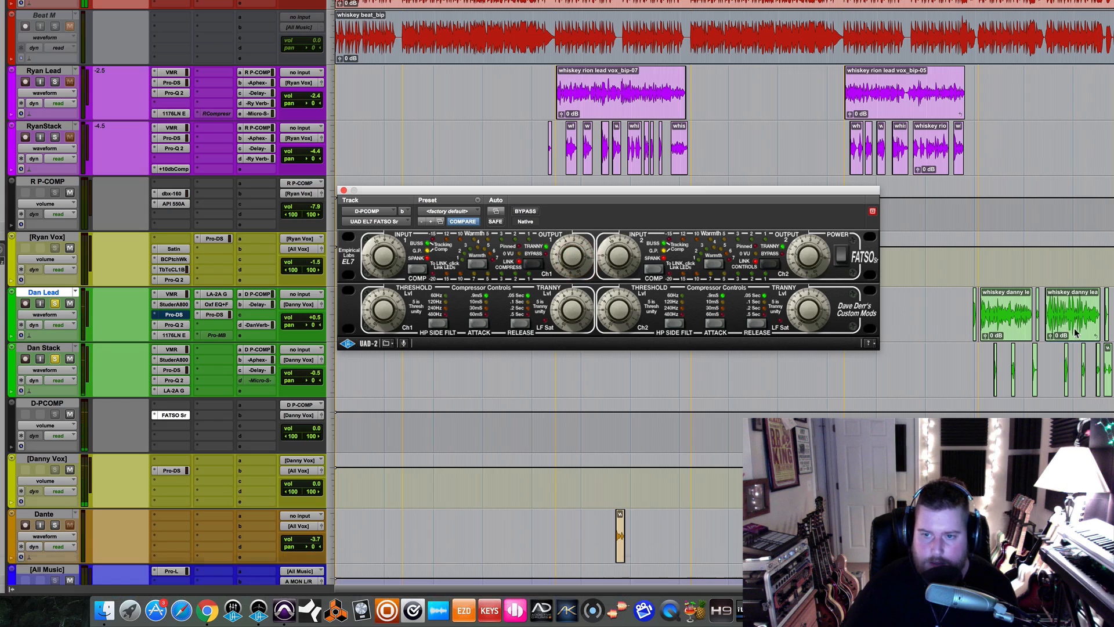
pyautogui.click(858, 390)
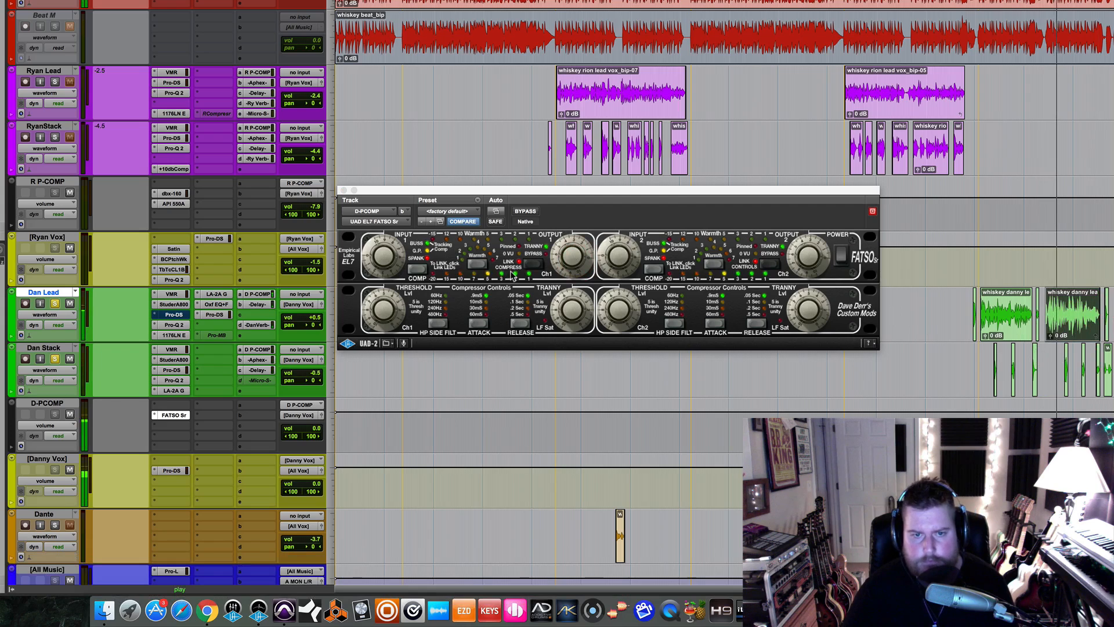
pyautogui.click(569, 257)
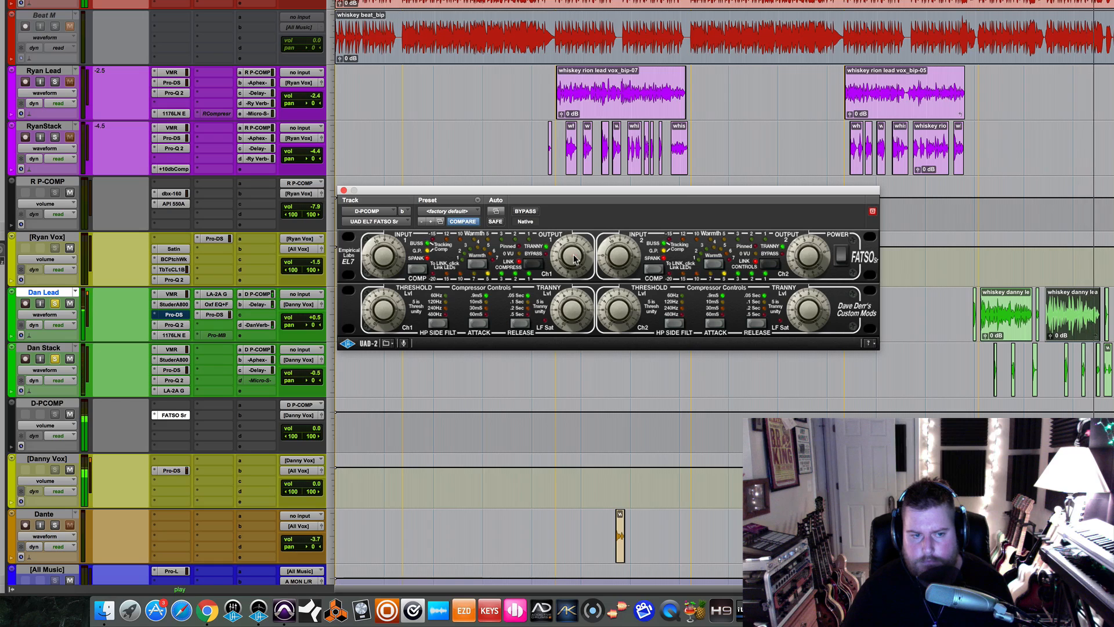
pyautogui.click(573, 258)
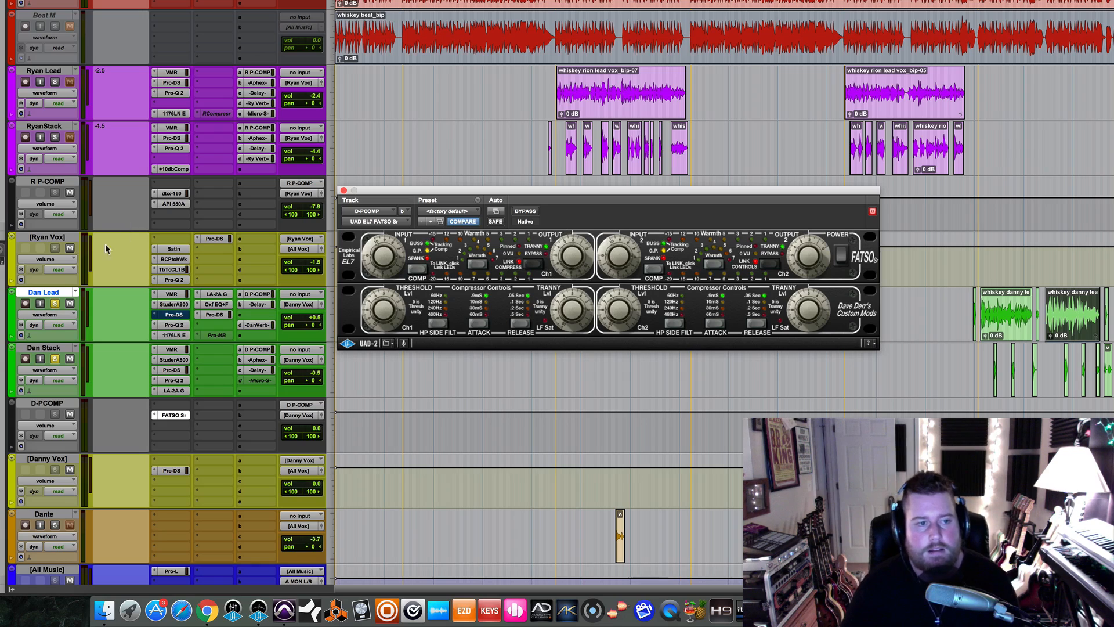
# Step: Unsolo the Danny vocals and lower the D-PCOMP volume to -8.0 dB while playing Danny's verse in the full mix
pyautogui.click(55, 304)
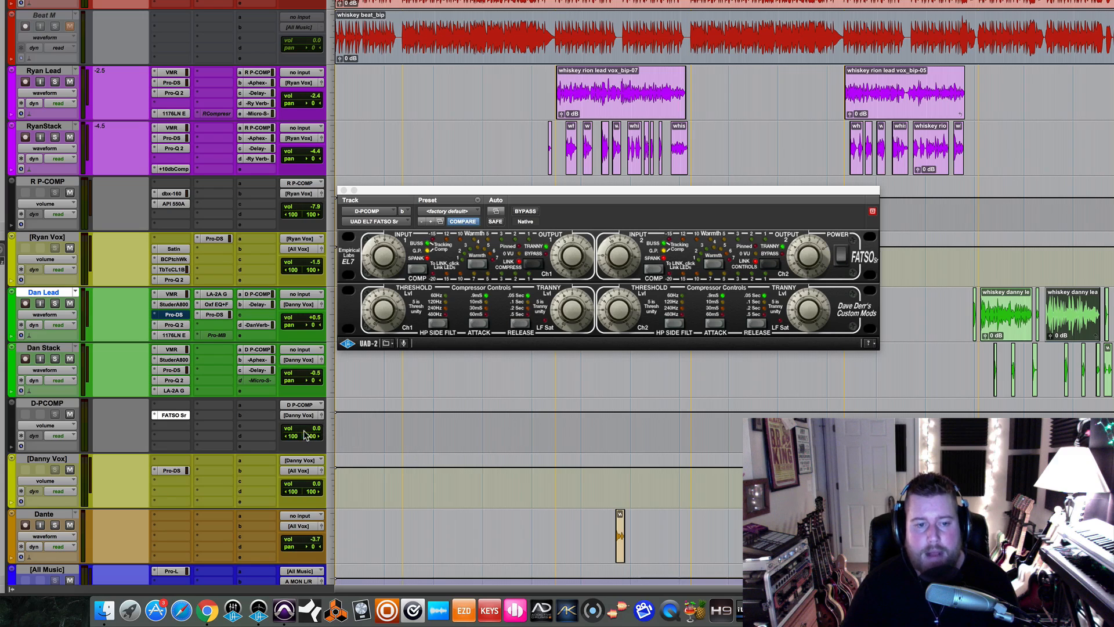
pyautogui.moveTo(300, 432); pyautogui.dragTo(303, 433)
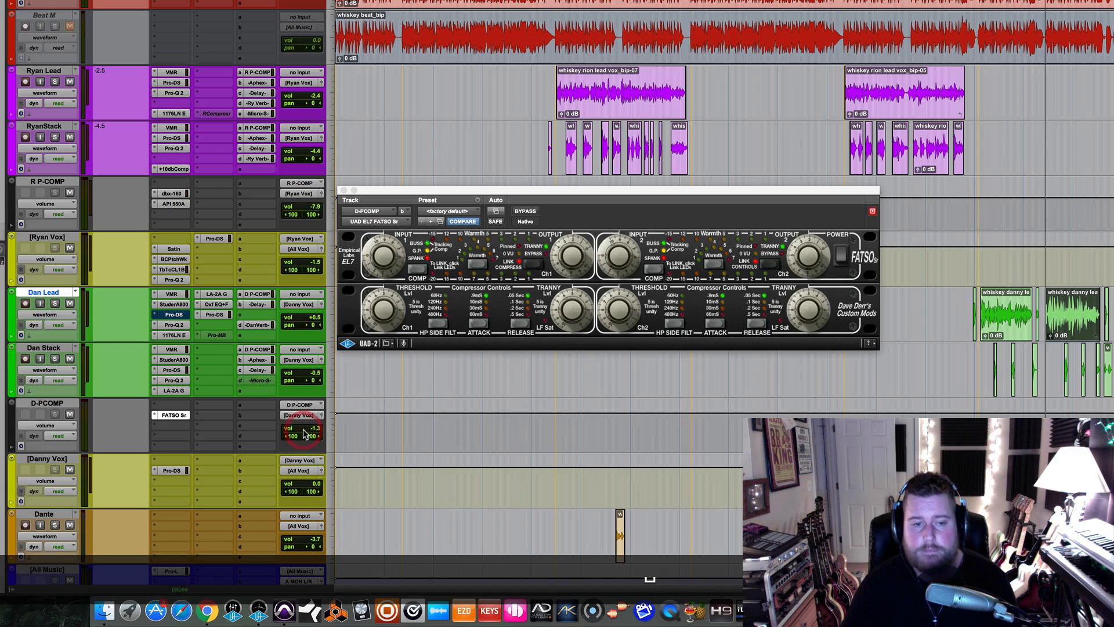
pyautogui.click(977, 354)
pyautogui.press('space')
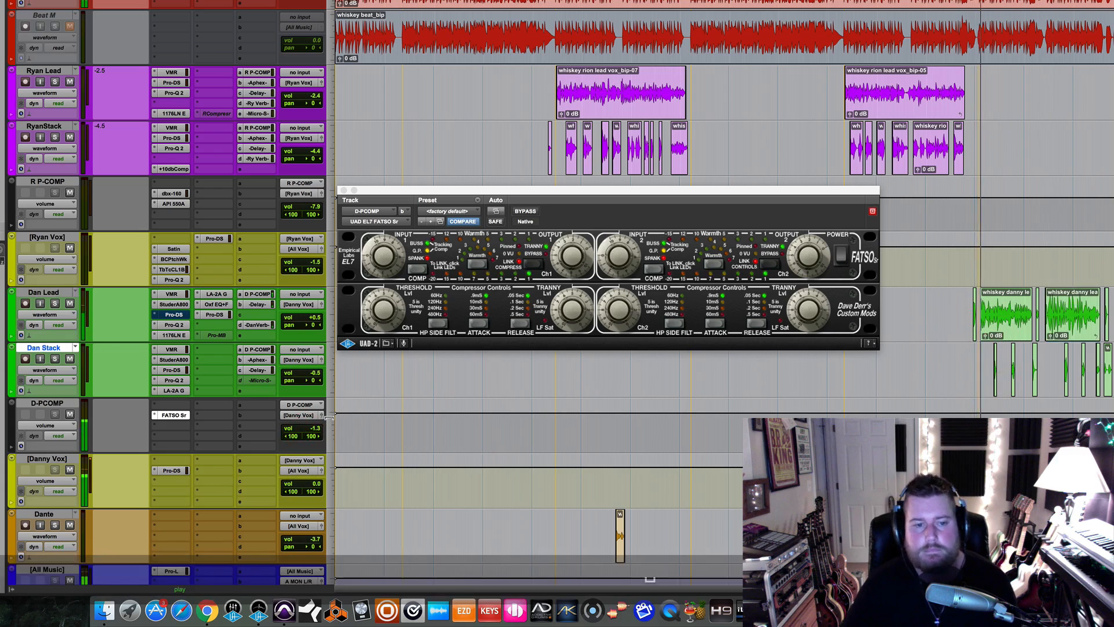
pyautogui.moveTo(301, 433)
pyautogui.mouseDown()
pyautogui.moveTo(301, 467)
pyautogui.moveTo(302, 430)
pyautogui.mouseUp()
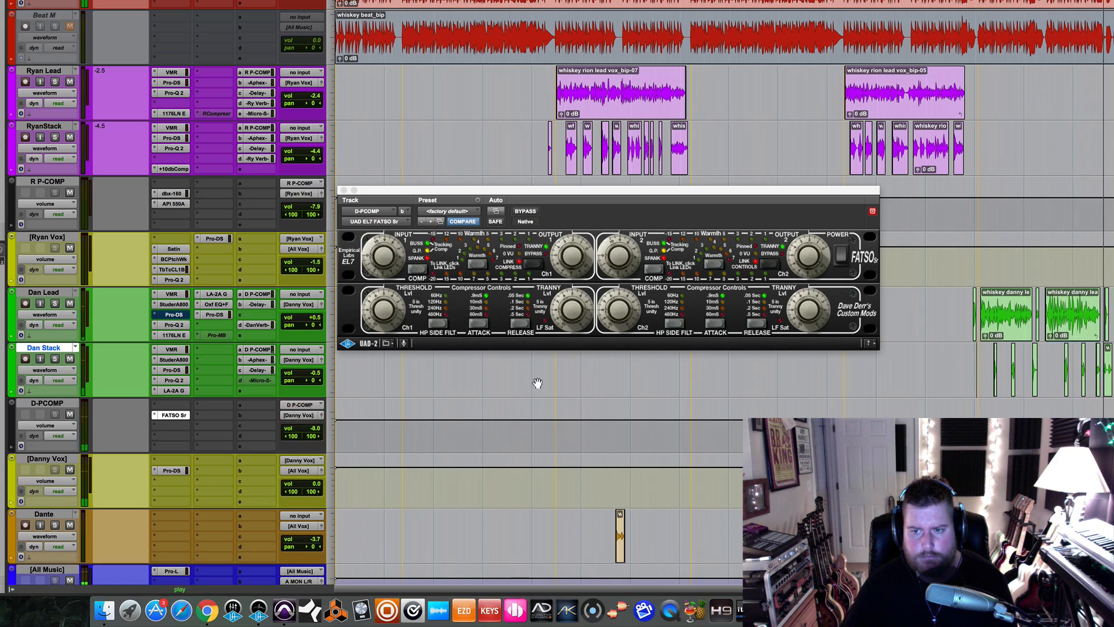
# Step: Toggle the D-PCOMP mute during playback to compare Danny's vocals with and without parallel compression
pyautogui.press('super')
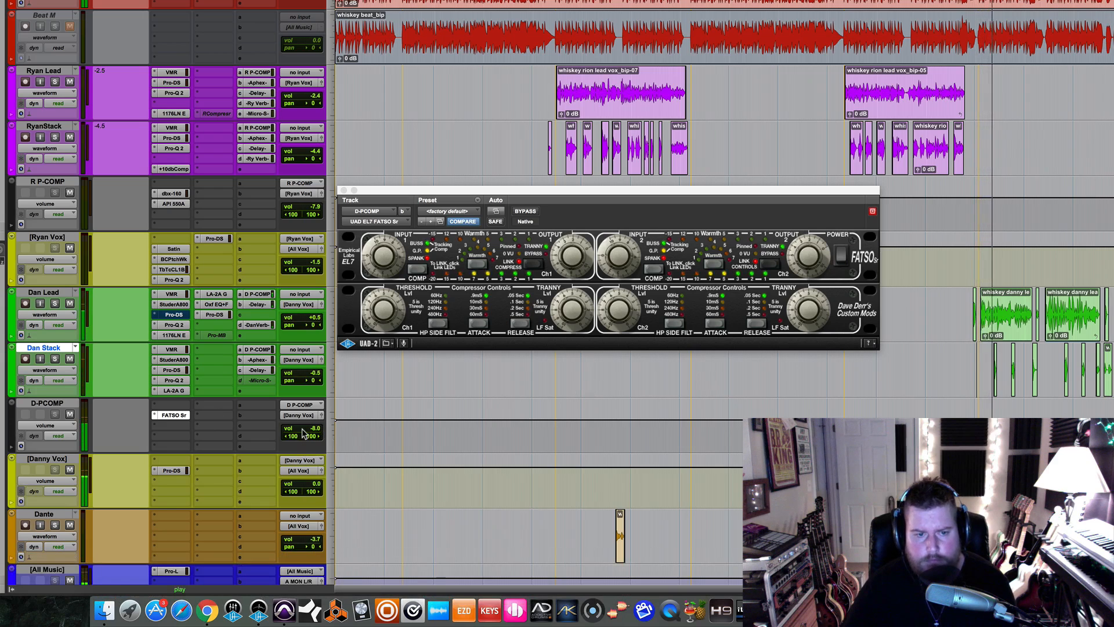
pyautogui.click(71, 414)
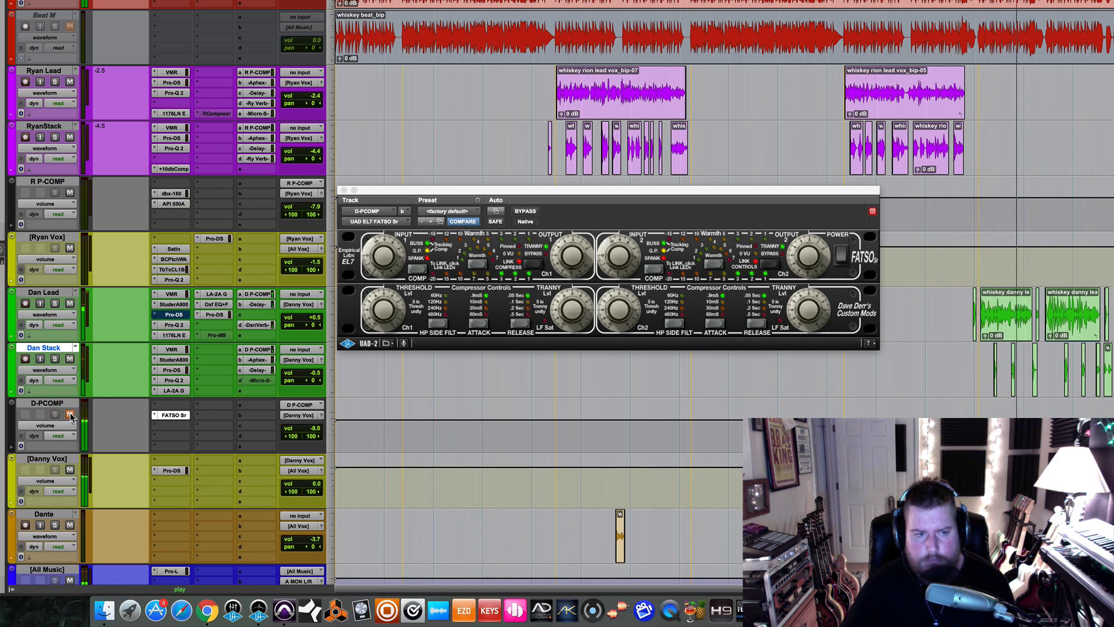
pyautogui.click(70, 414)
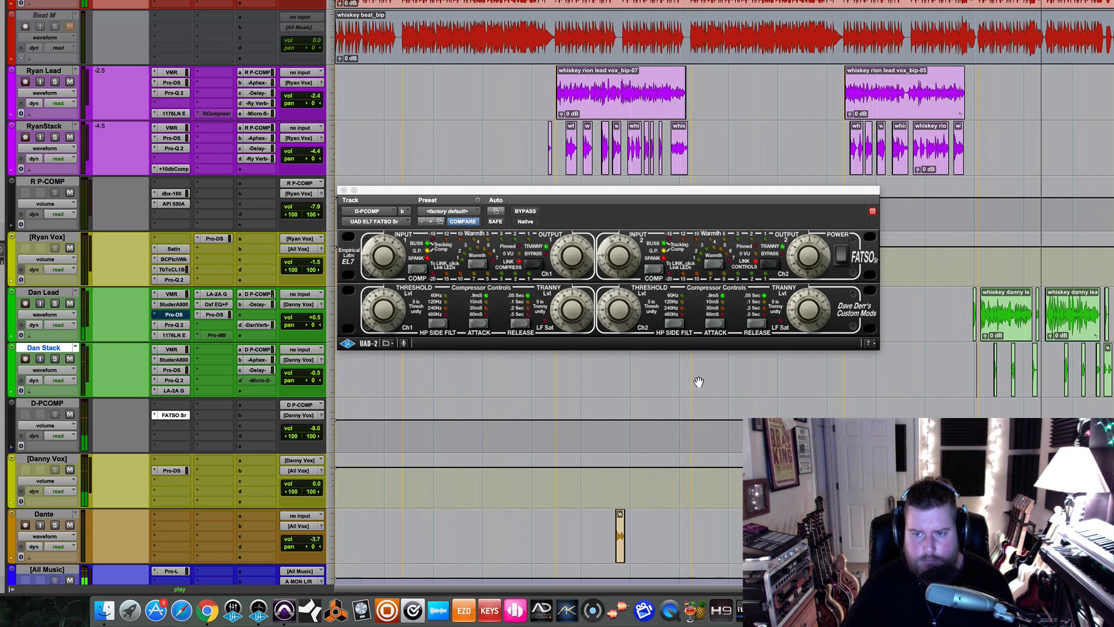
# Step: Increase the FATSO Sr's channel 1 Warmth and replay Danny's verse in the mix, toggling the D-PCOMP mute to compare
pyautogui.click(478, 266)
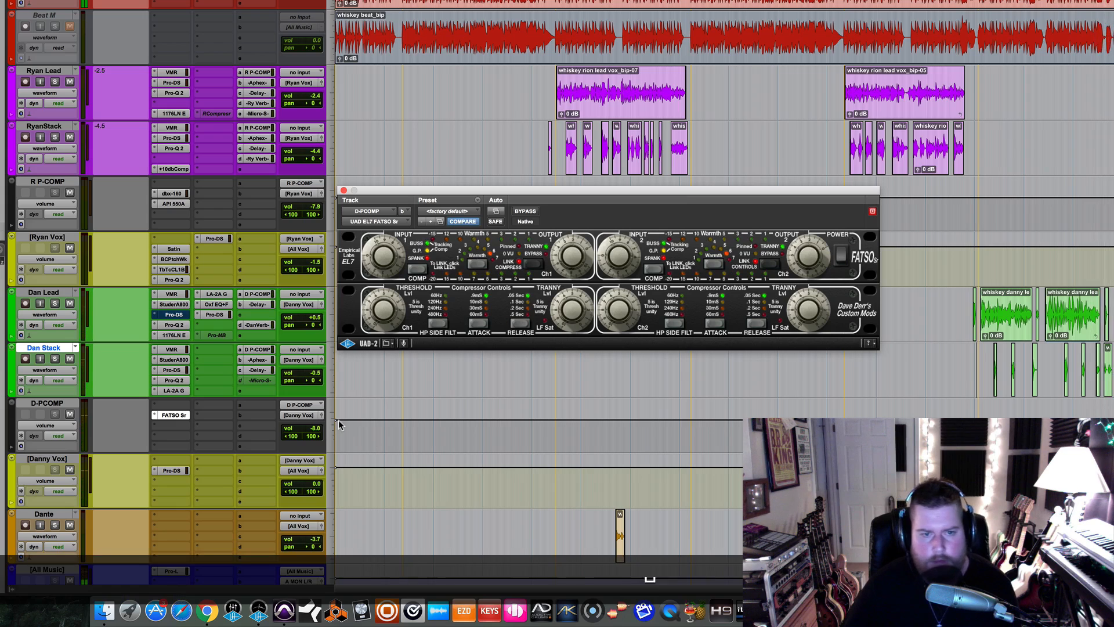
pyautogui.press('space')
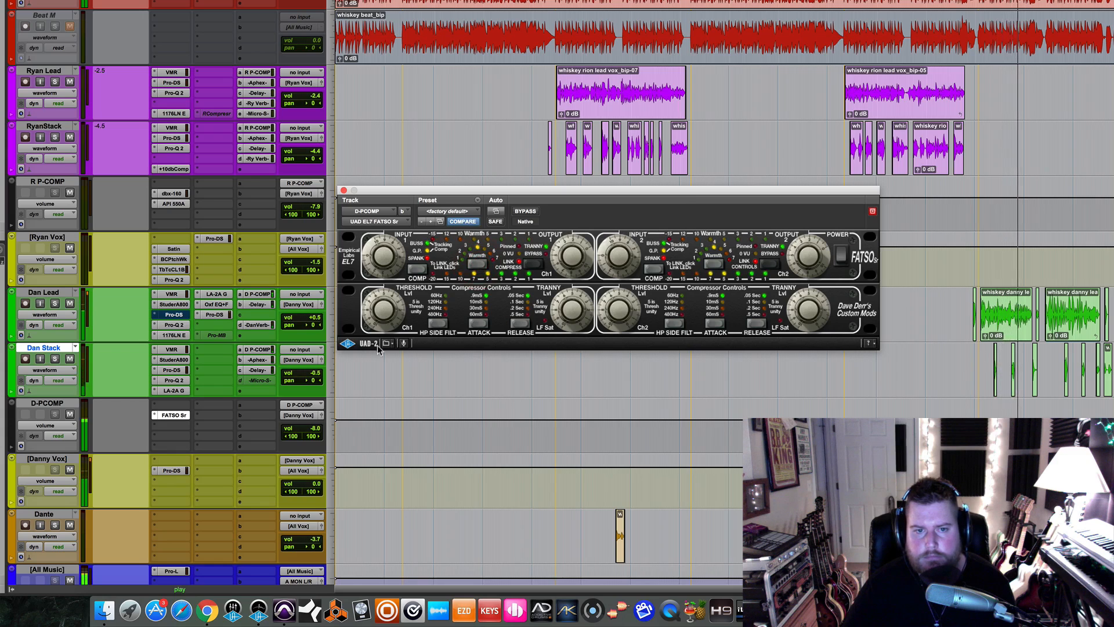
pyautogui.click(70, 414)
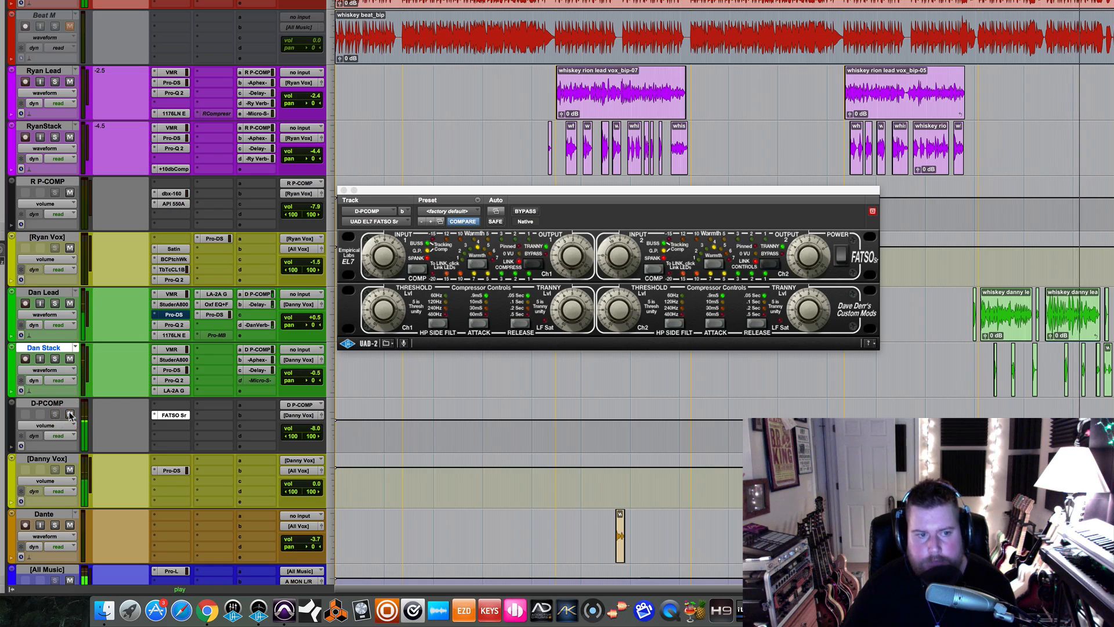
pyautogui.click(70, 414)
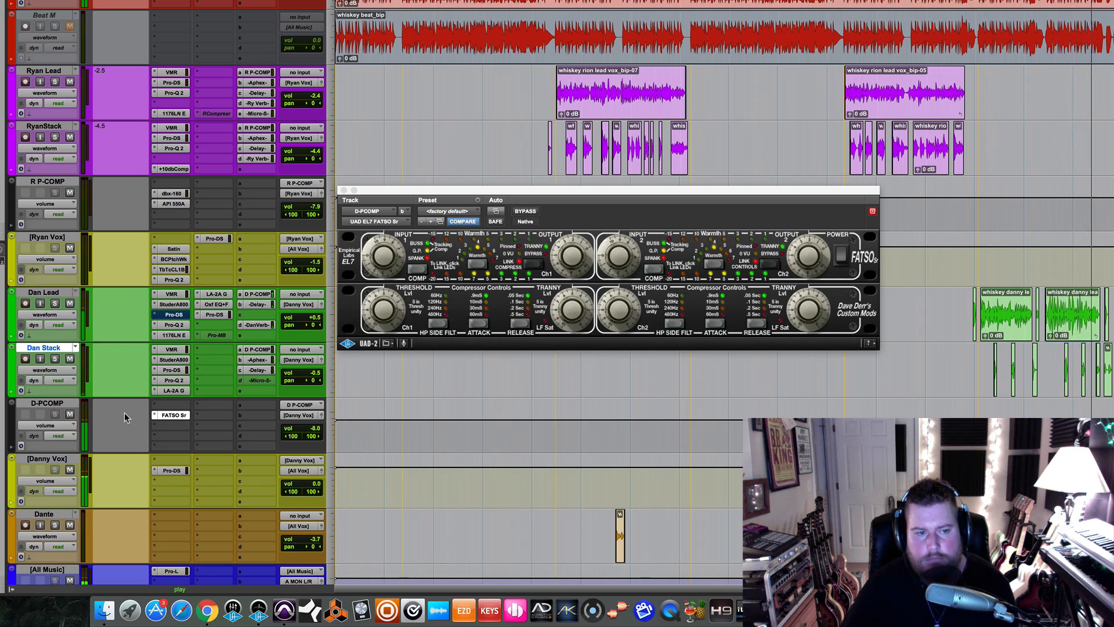
pyautogui.press('space')
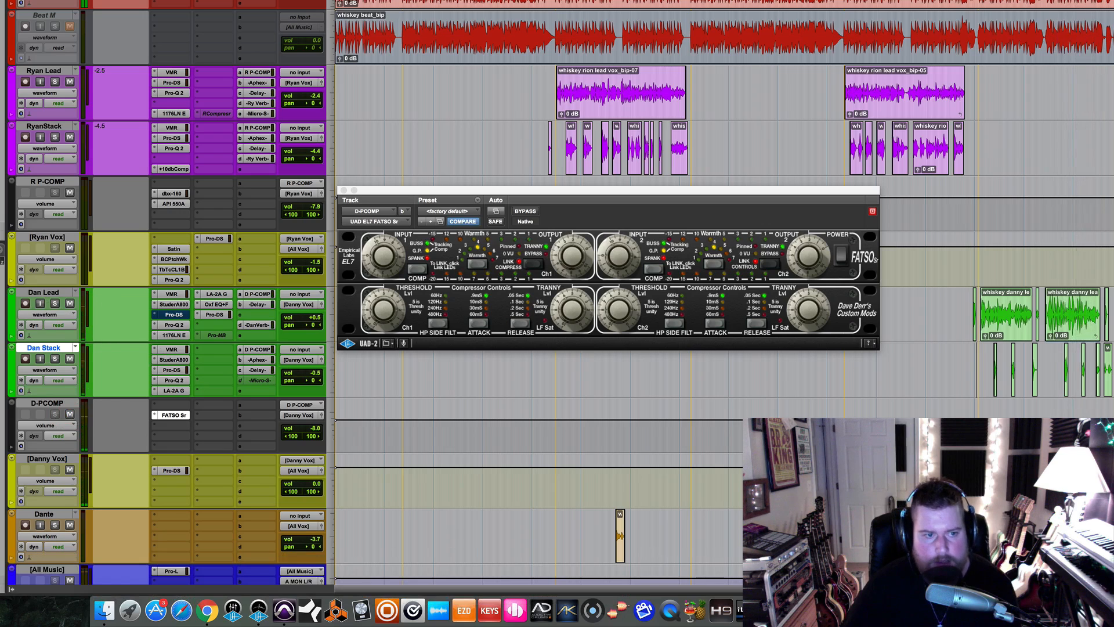
# Step: Solo Dan Lead and Dan Stack and play the verse, toggling the D-PCOMP mute to judge the compression in isolation
pyautogui.click(55, 304)
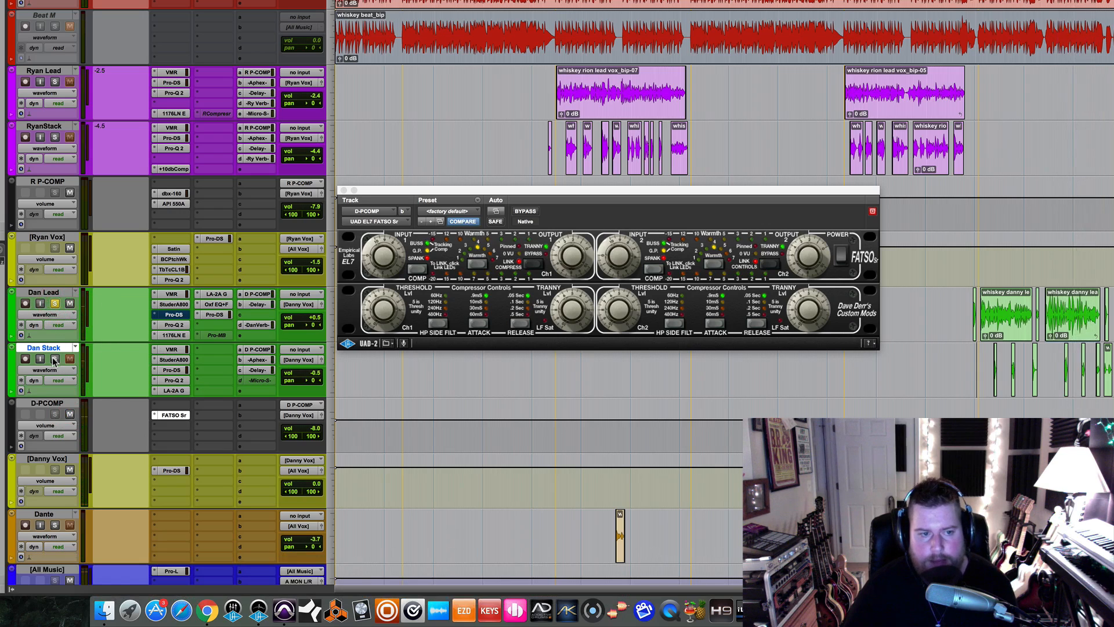
pyautogui.click(55, 359)
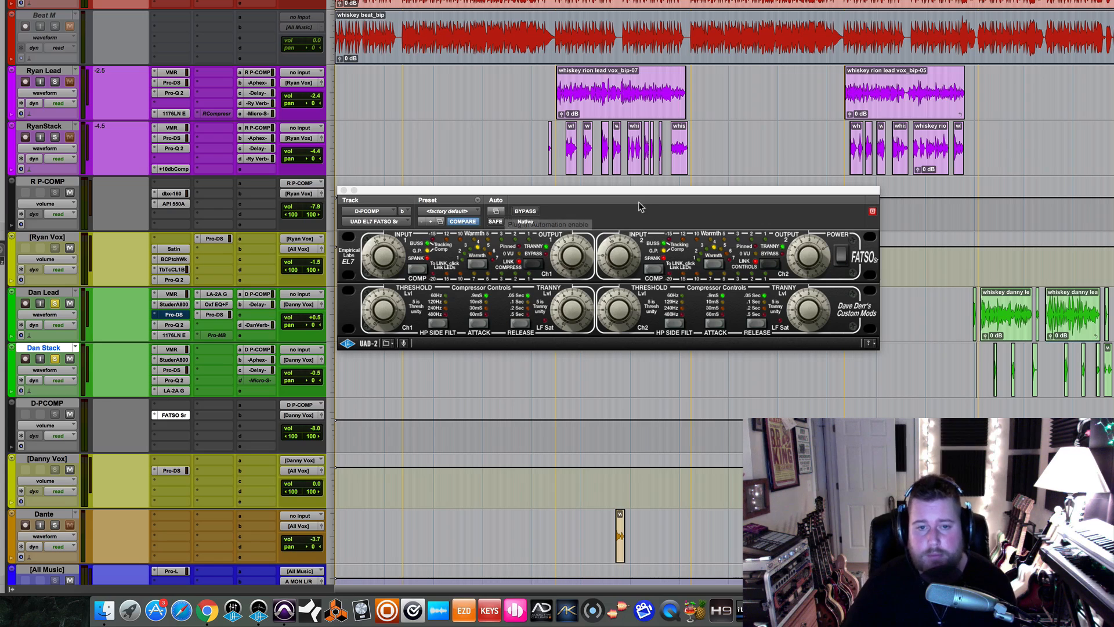
pyautogui.press('space')
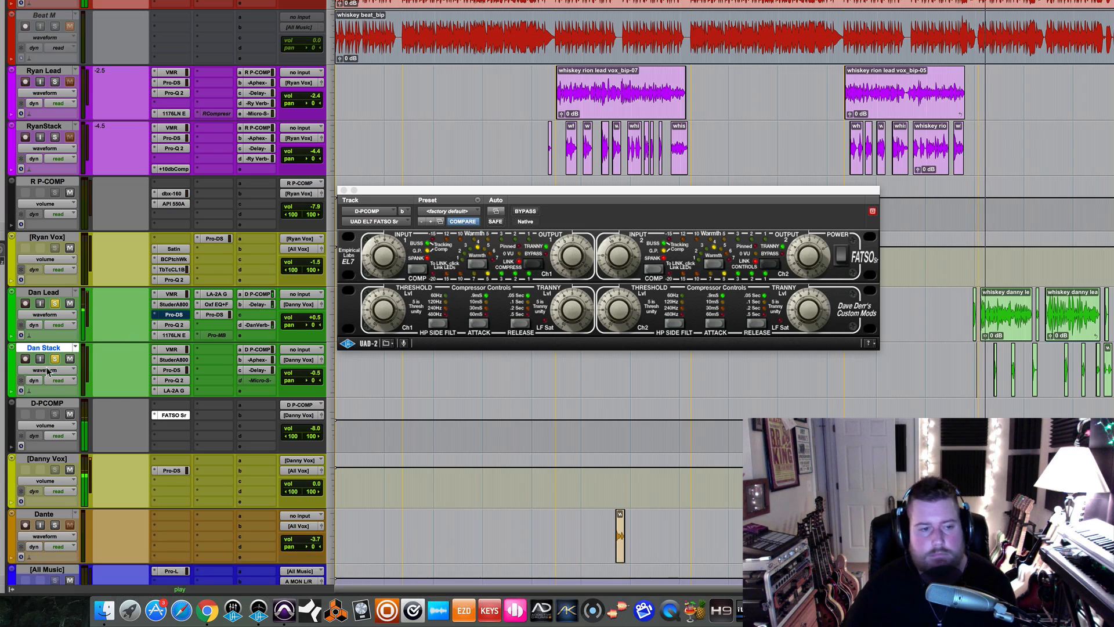
pyautogui.click(70, 414)
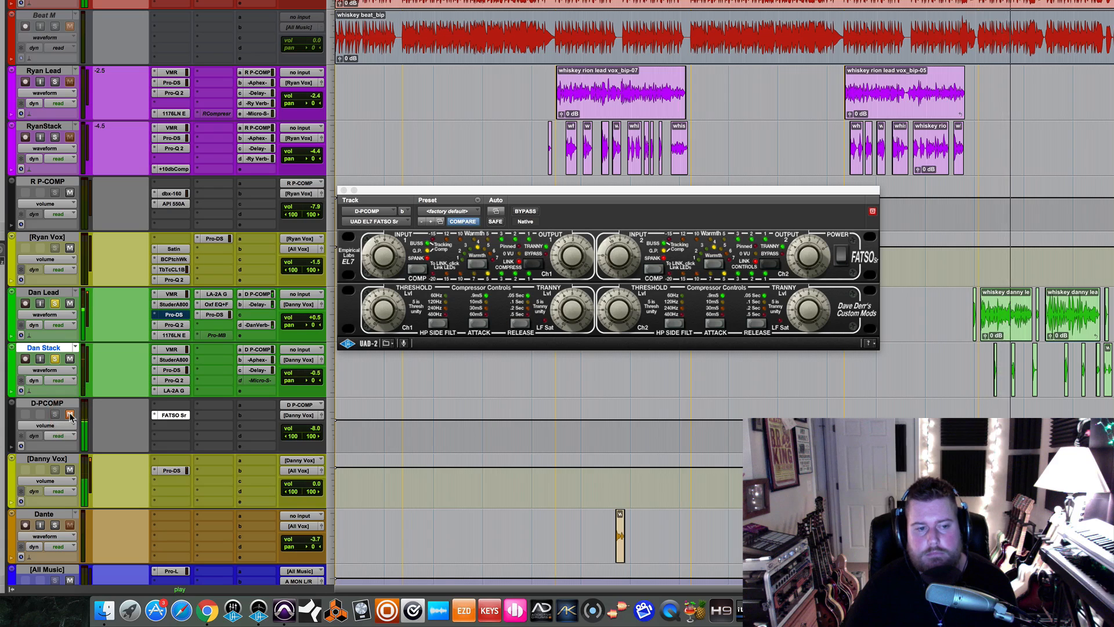
pyautogui.click(70, 414)
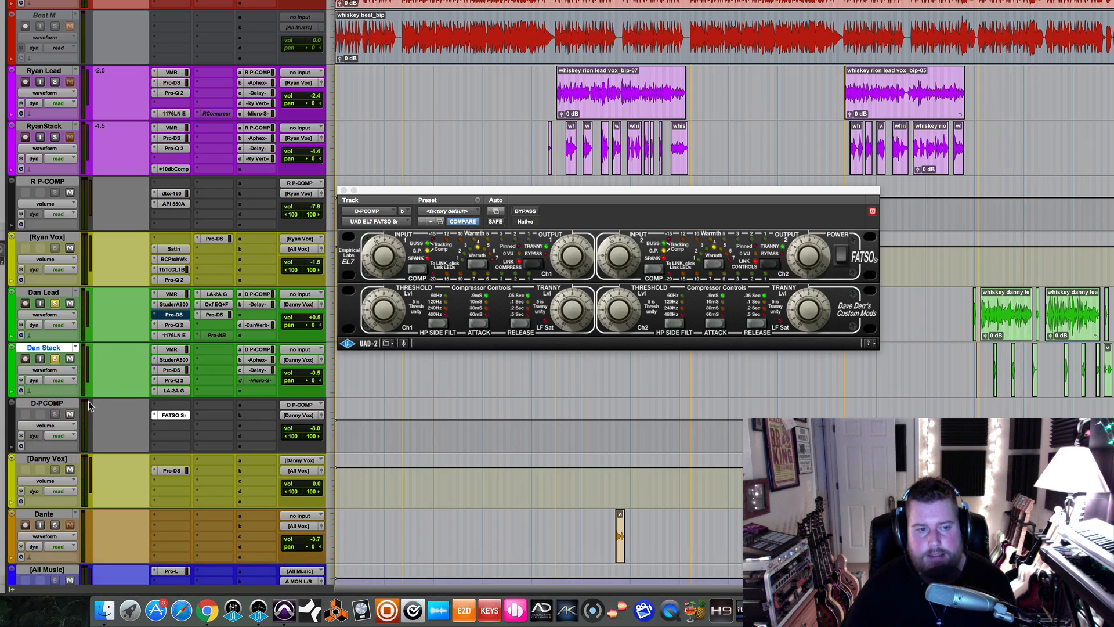
# Step: Unsolo both Danny tracks, set the D-PCOMP volume to -8.2 dB during full-mix playback, and close the FATSO Sr window
pyautogui.click(53, 359)
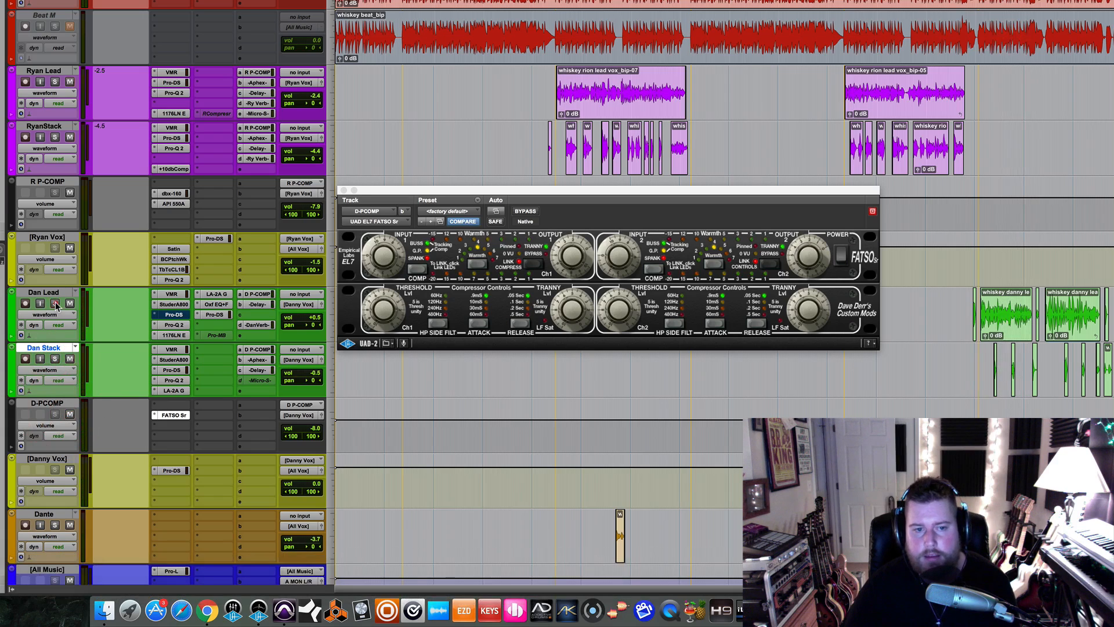
pyautogui.click(55, 303)
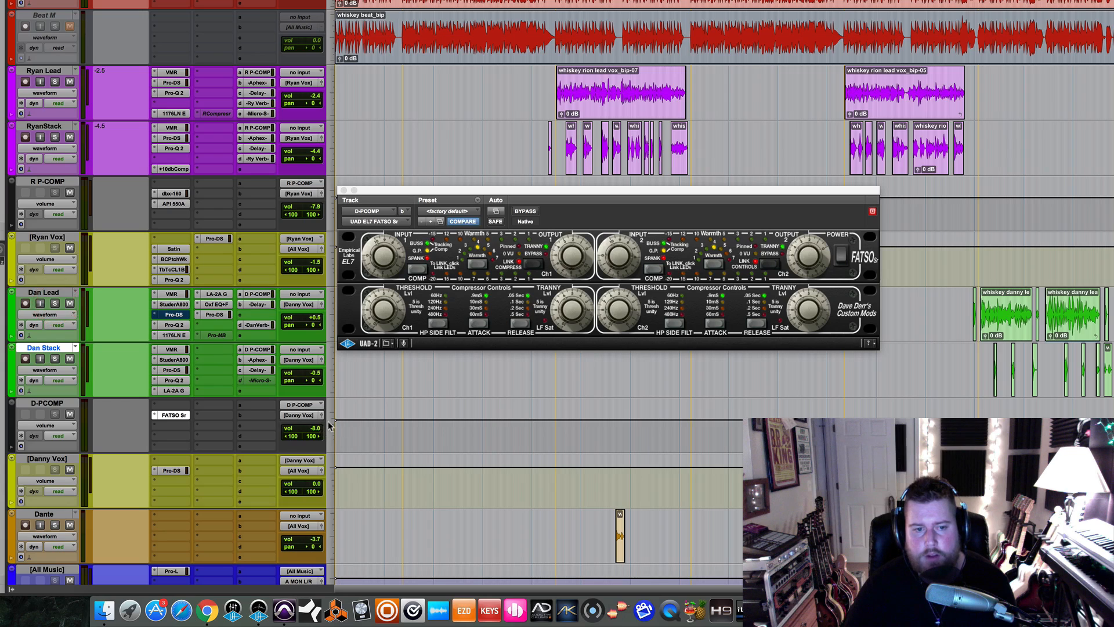
pyautogui.press('space')
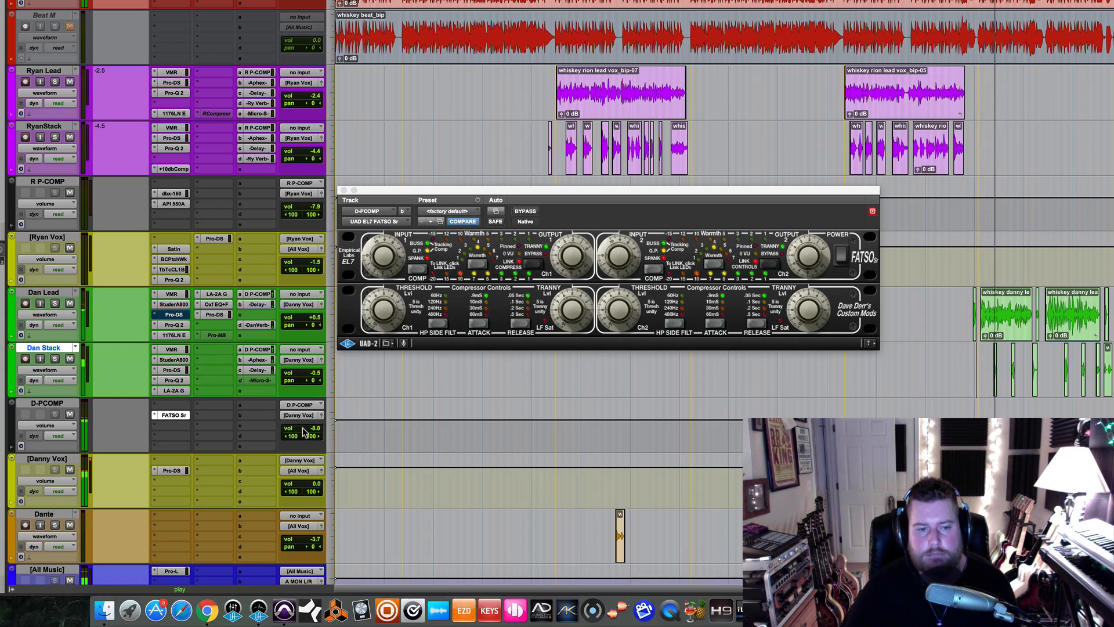
pyautogui.moveTo(303, 433); pyautogui.dragTo(303, 434)
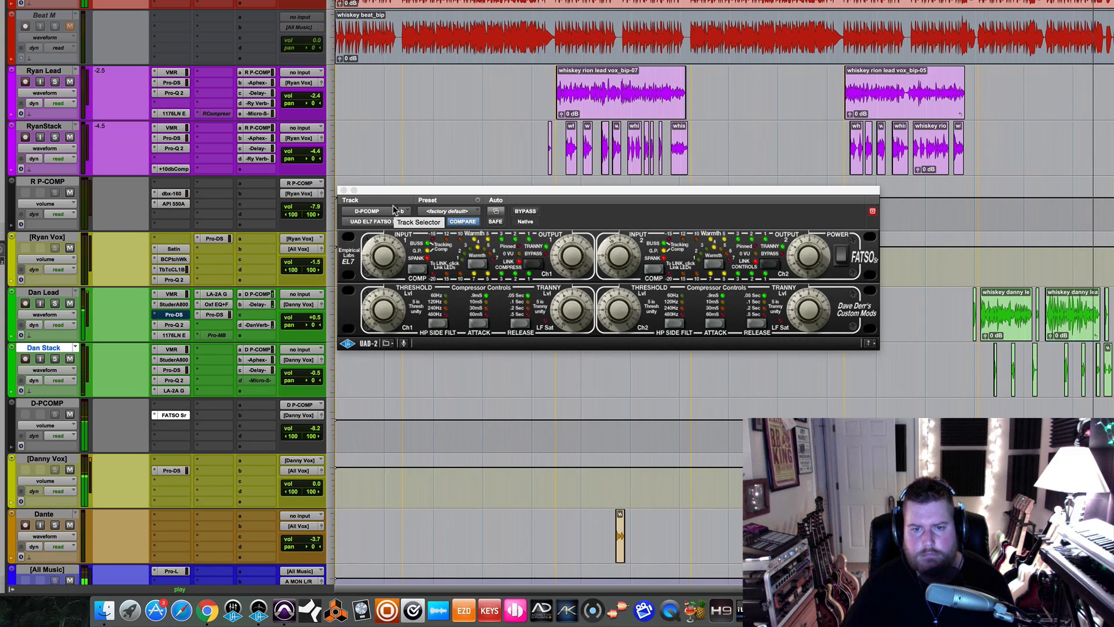
pyautogui.click(343, 189)
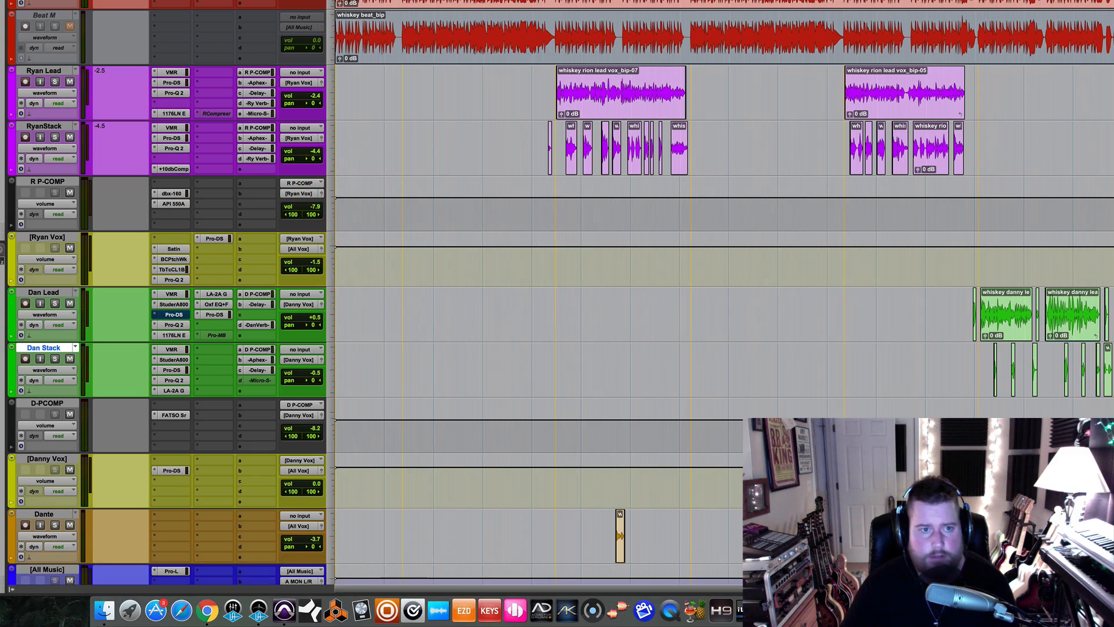
# Step: Play Ryan's verse, then balance Danny's against it during playback, setting the D-PCOMP volume to -8.0 dB and the Danny Vox submix to -1.2 dB
pyautogui.press('space')
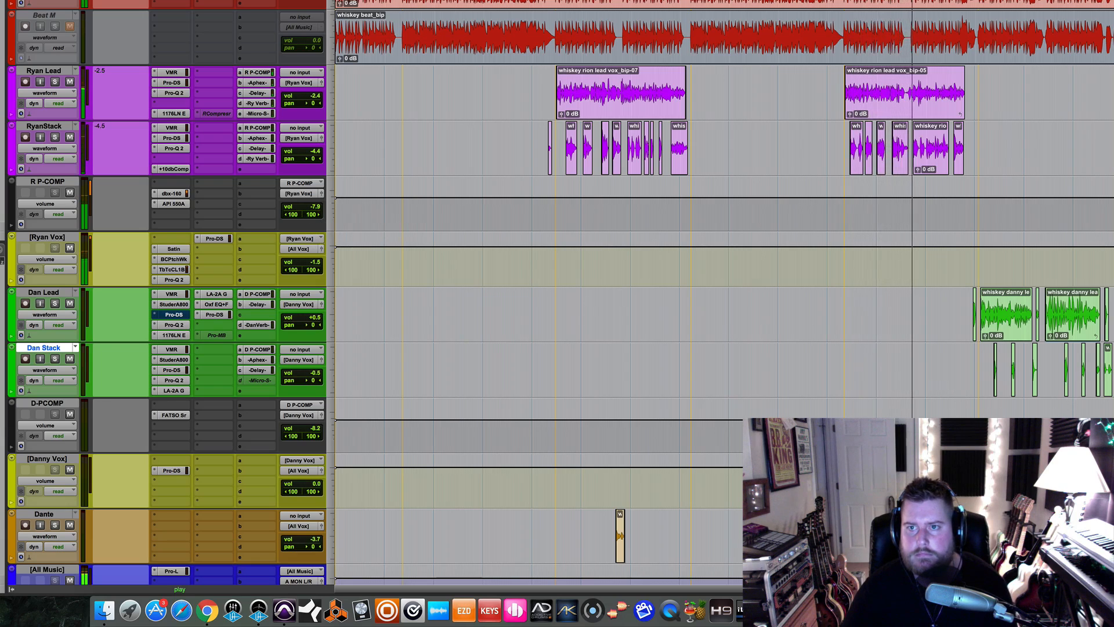
pyautogui.press('space')
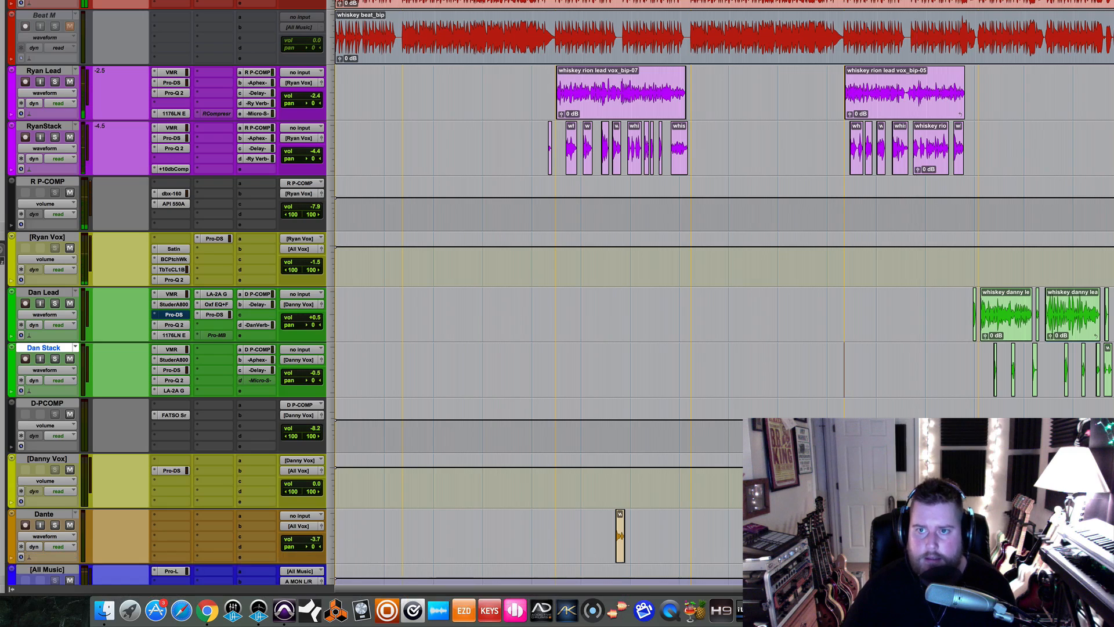
pyautogui.press('space')
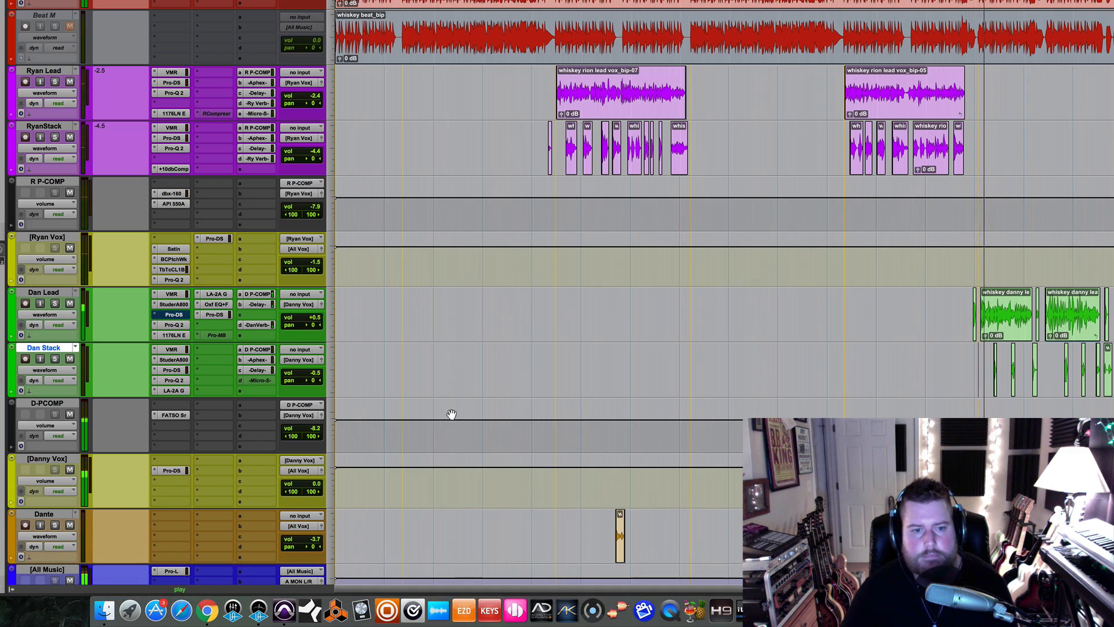
pyautogui.moveTo(301, 485); pyautogui.dragTo(303, 487)
pyautogui.moveTo(300, 430); pyautogui.dragTo(300, 428)
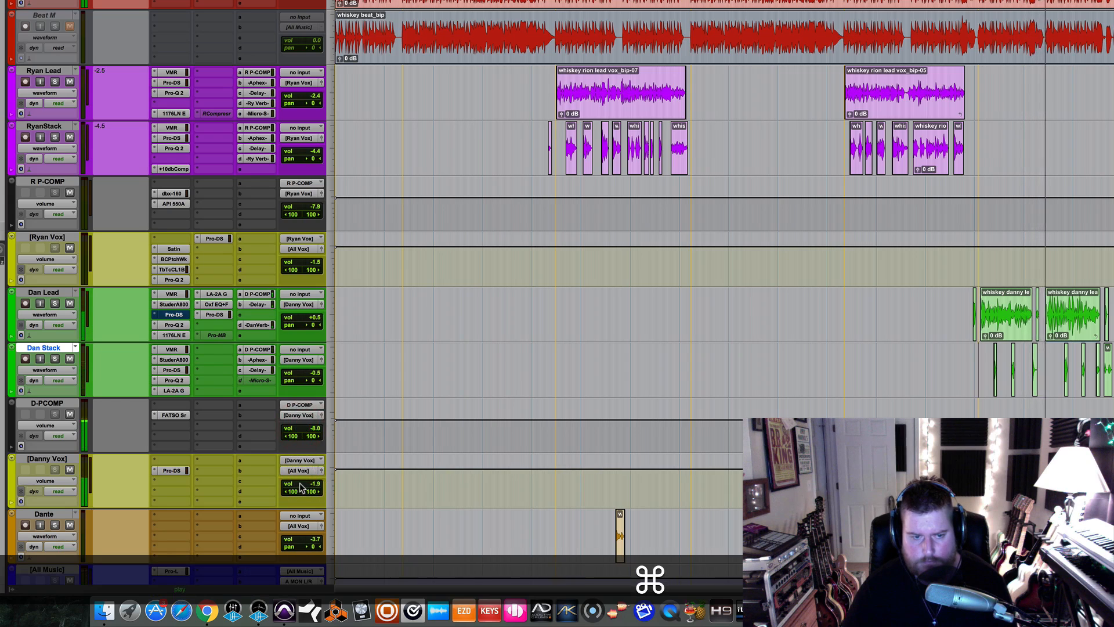
pyautogui.moveTo(301, 486); pyautogui.dragTo(300, 482)
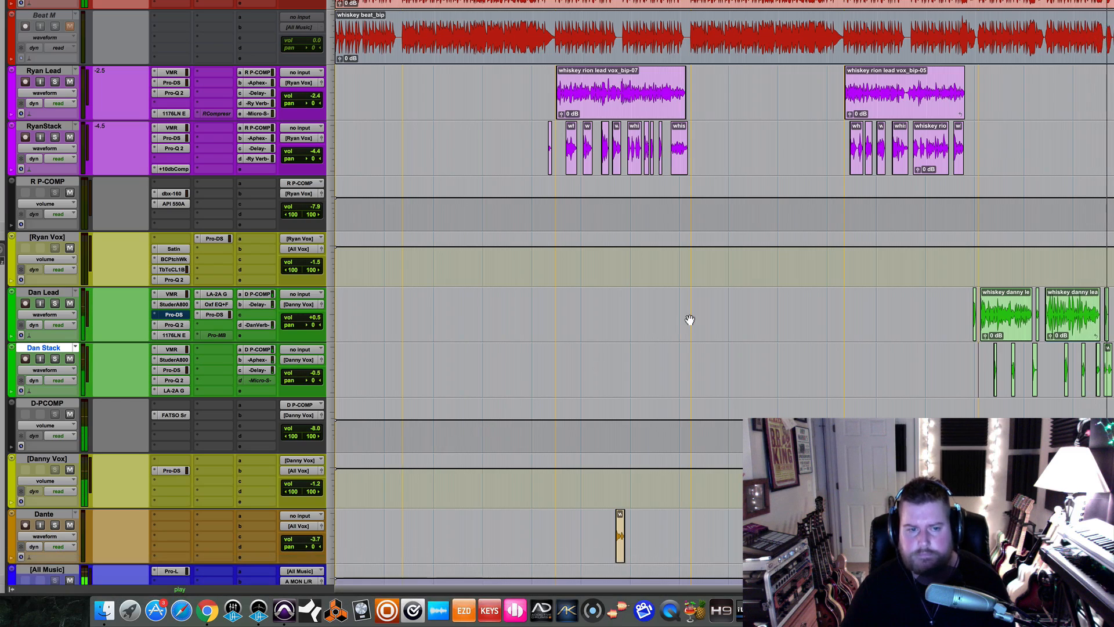
pyautogui.press('space')
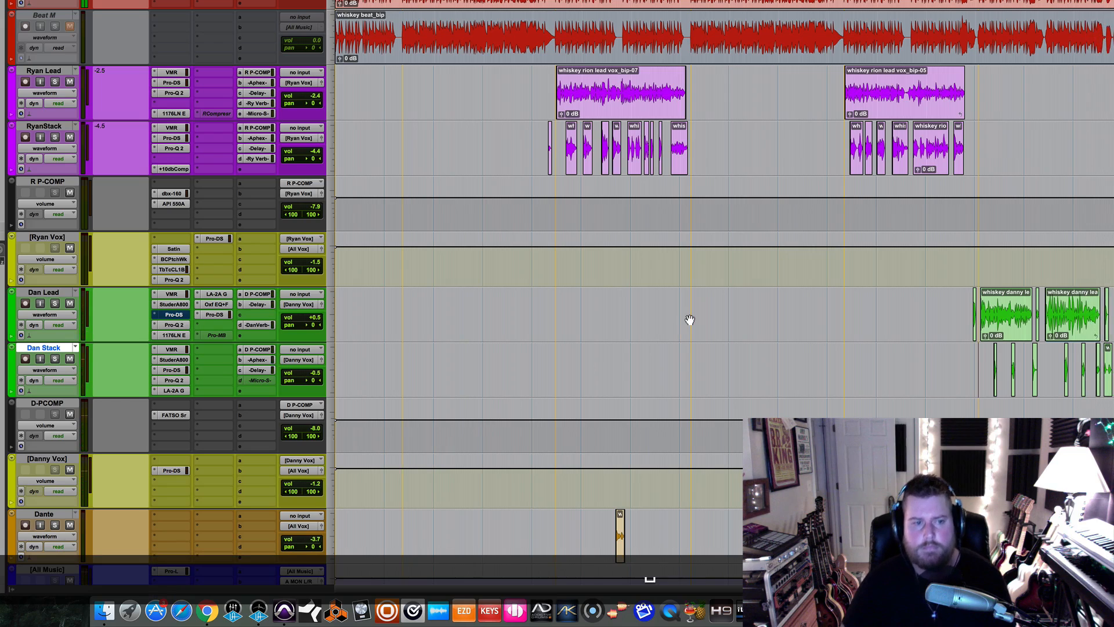